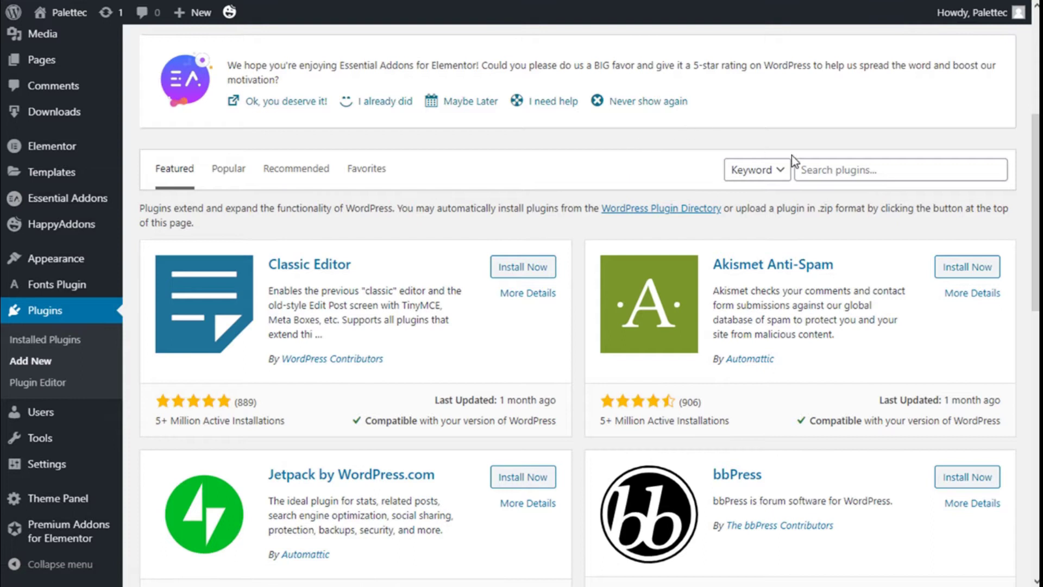
Search the plugin directory for 'quiz', then install and activate Quiz And Survey Master
click(835, 165)
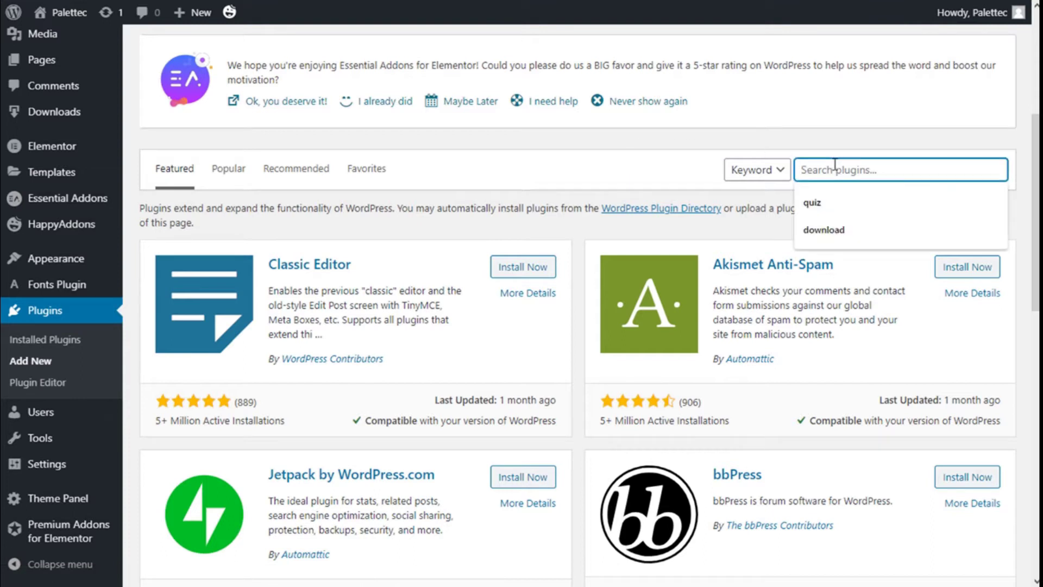
text(quiz)
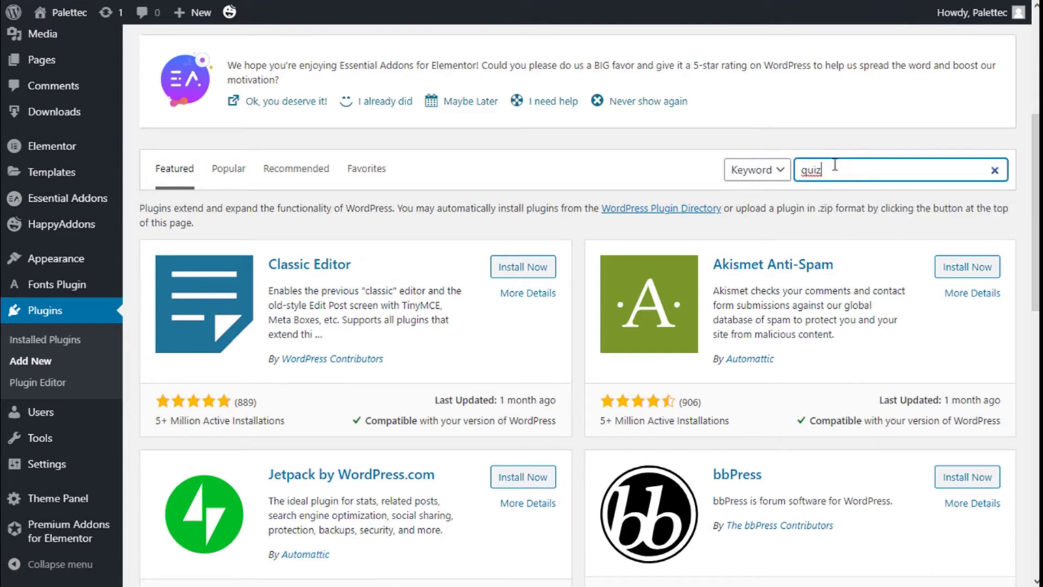
scroll(373, 242, down, 2)
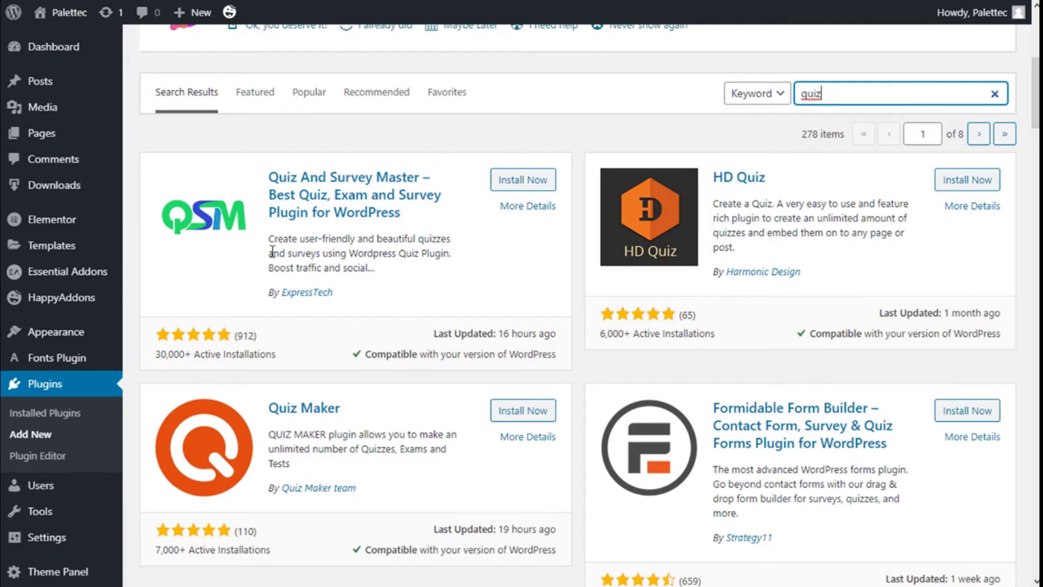
click(508, 182)
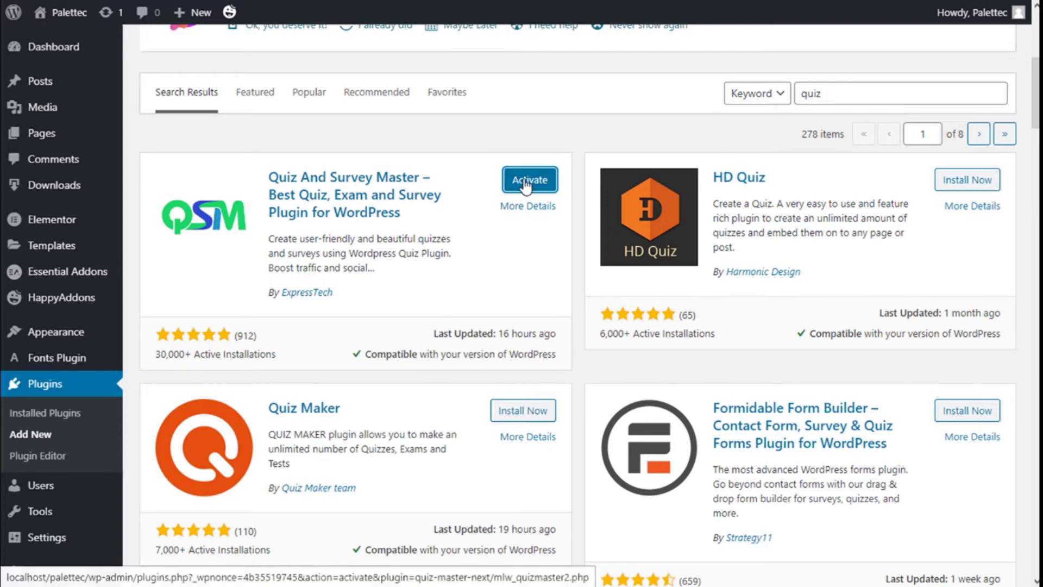
click(524, 186)
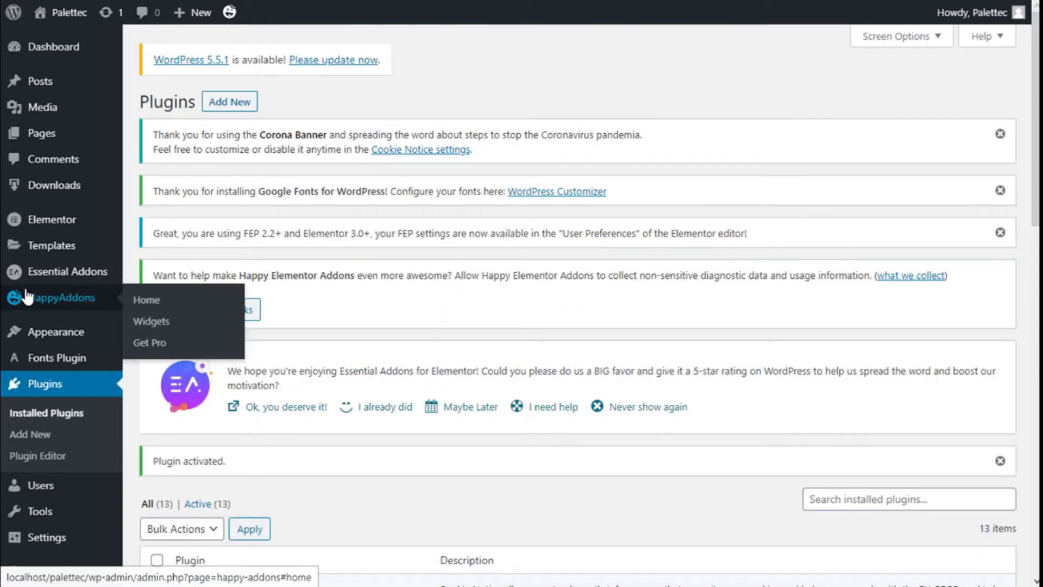
Review every QSM Main Settings option down to Save Changes unchanged, then view Quizzes/Surveys
scroll(38, 326, down, 6)
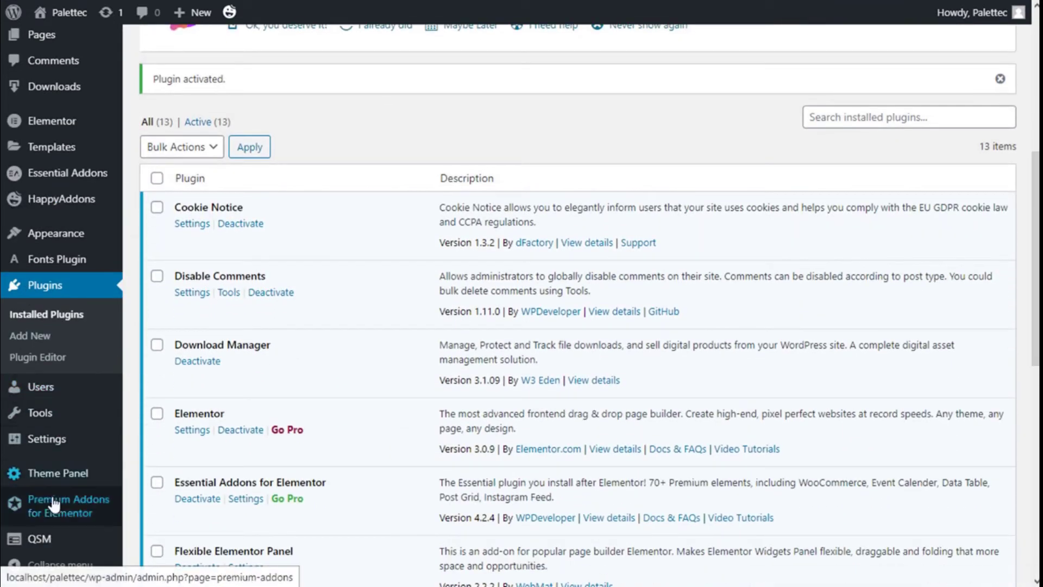
mouse_move(44, 539)
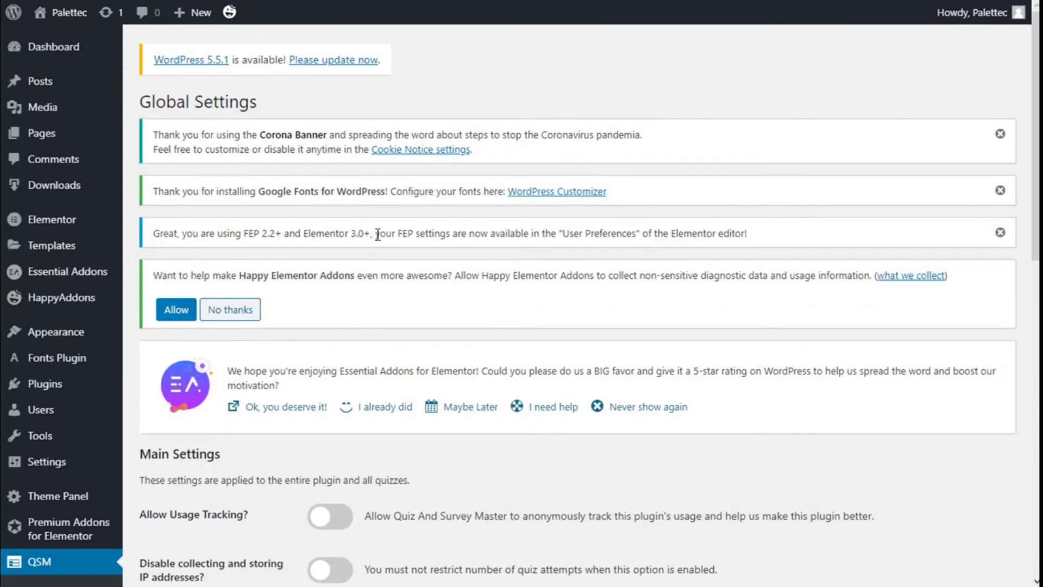
scroll(376, 235, down, 6)
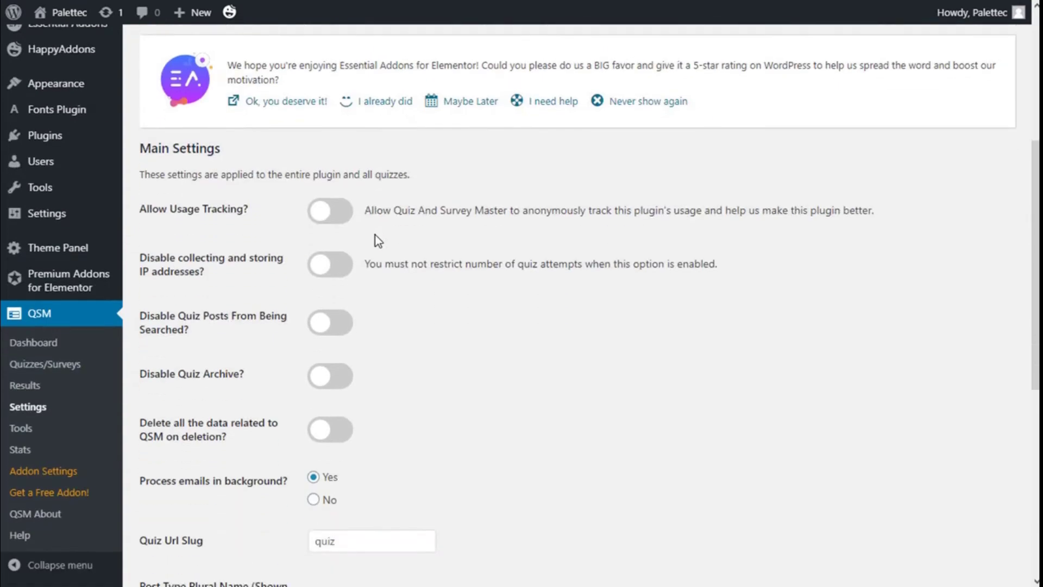
scroll(391, 174, down, 2)
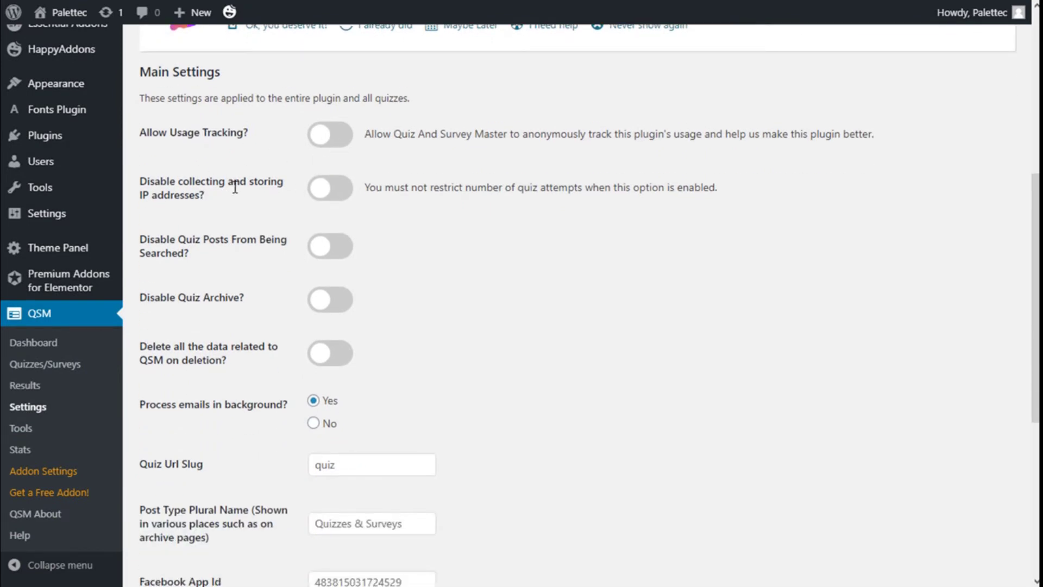
scroll(306, 193, down, 2)
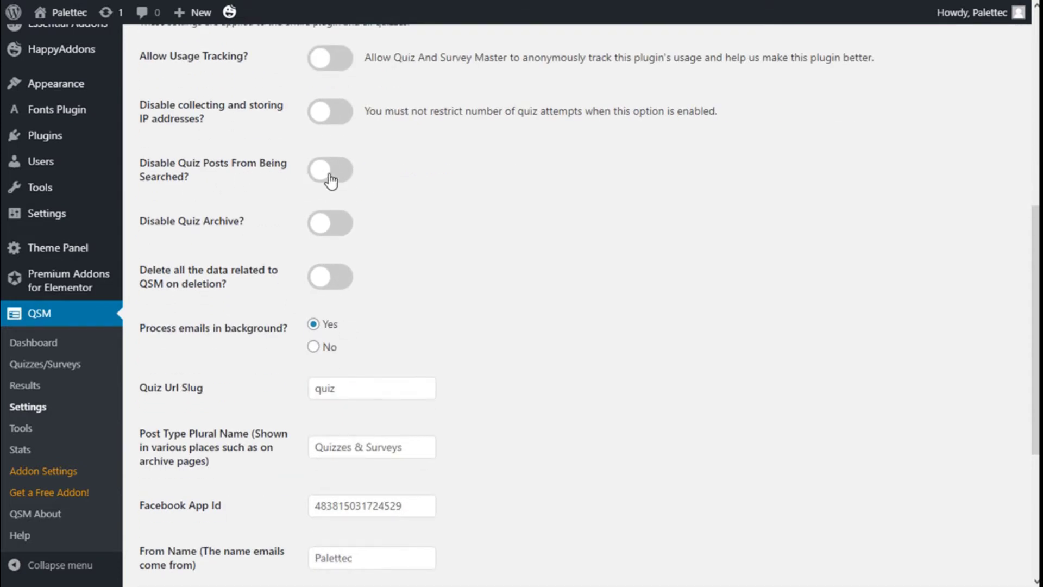
scroll(504, 174, down, 2)
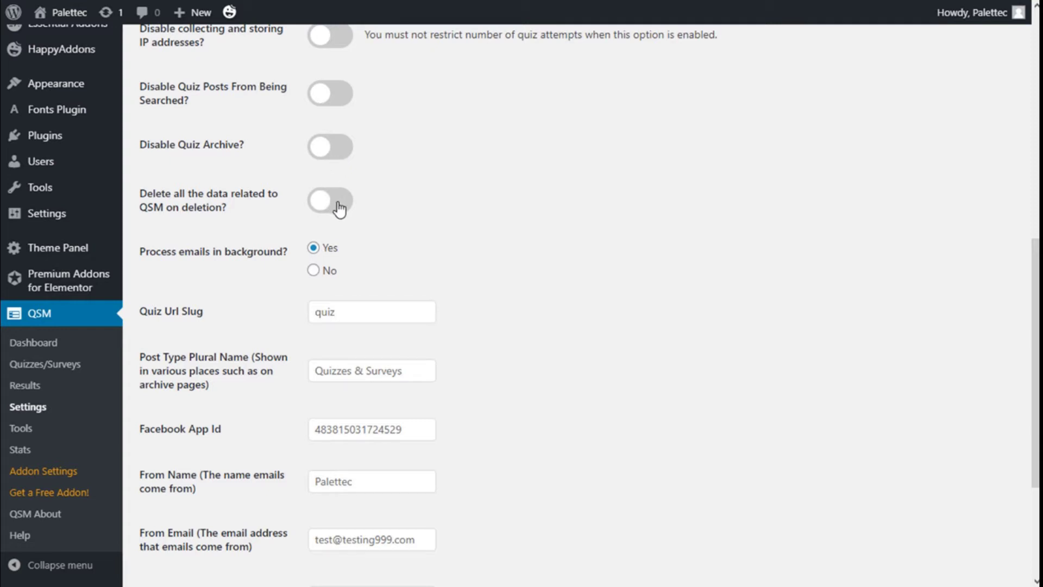
scroll(304, 201, down, 2)
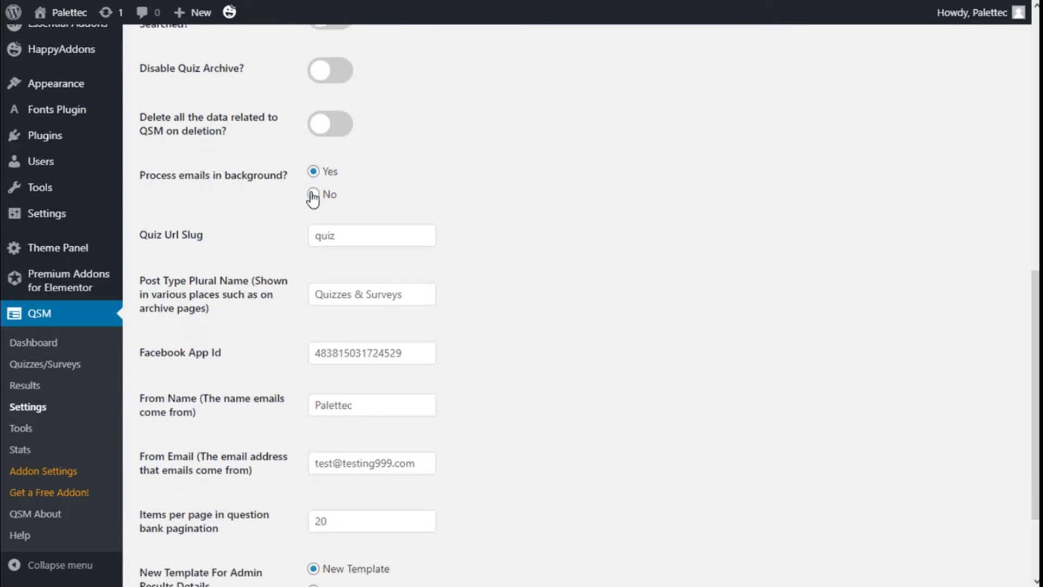
scroll(231, 181, down, 2)
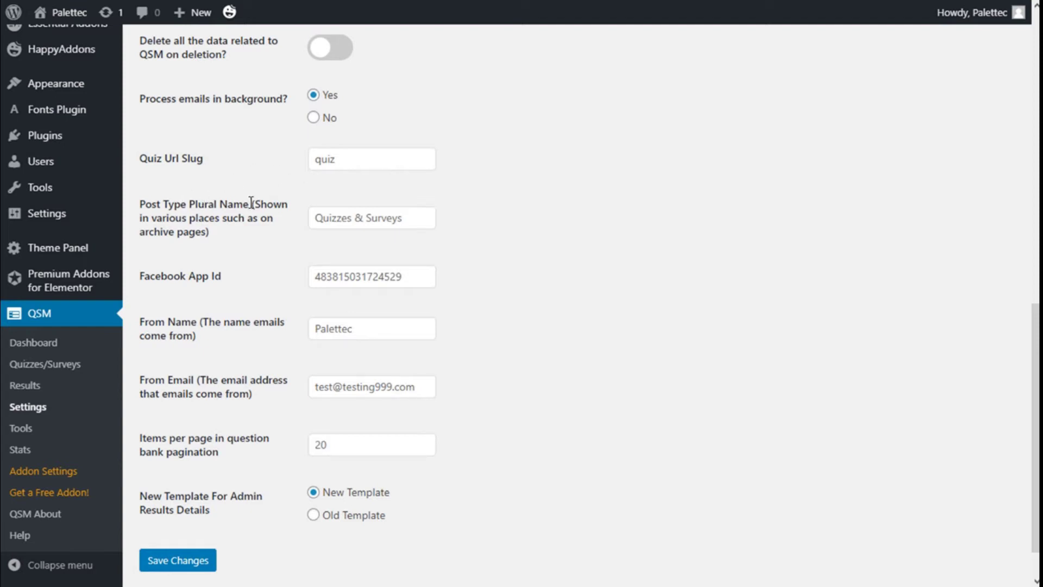
scroll(587, 216, down, 1)
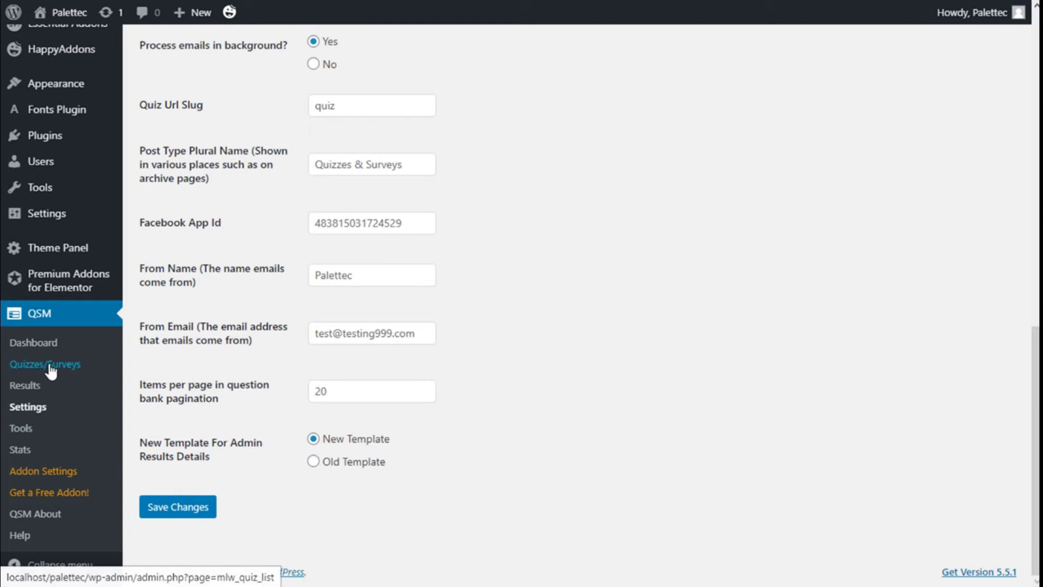
click(24, 365)
Start a new quiz from the Simple Quiz template, keeping Form Type as Quiz
scroll(292, 220, down, 3)
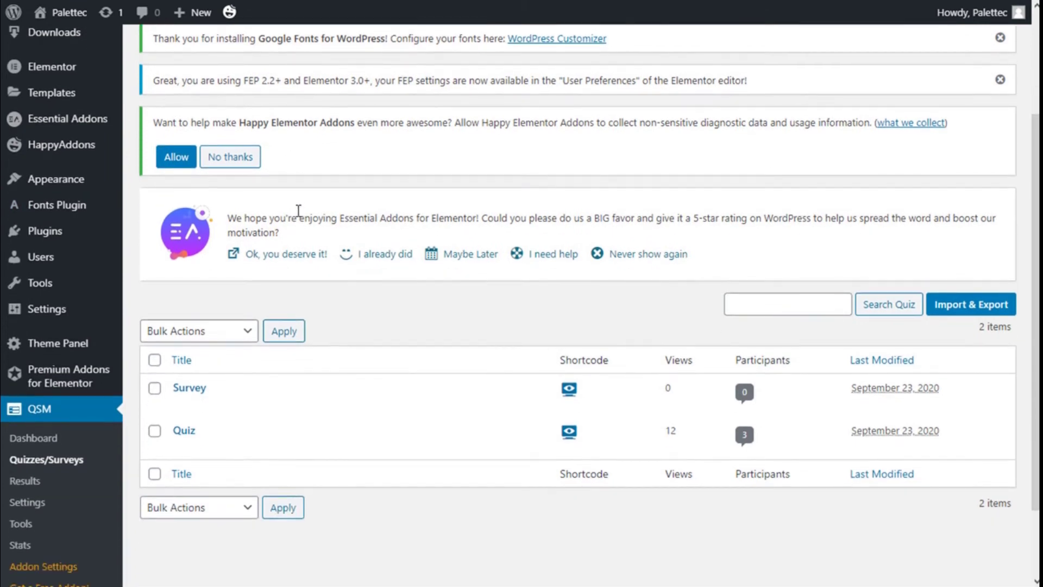
scroll(541, 242, up, 3)
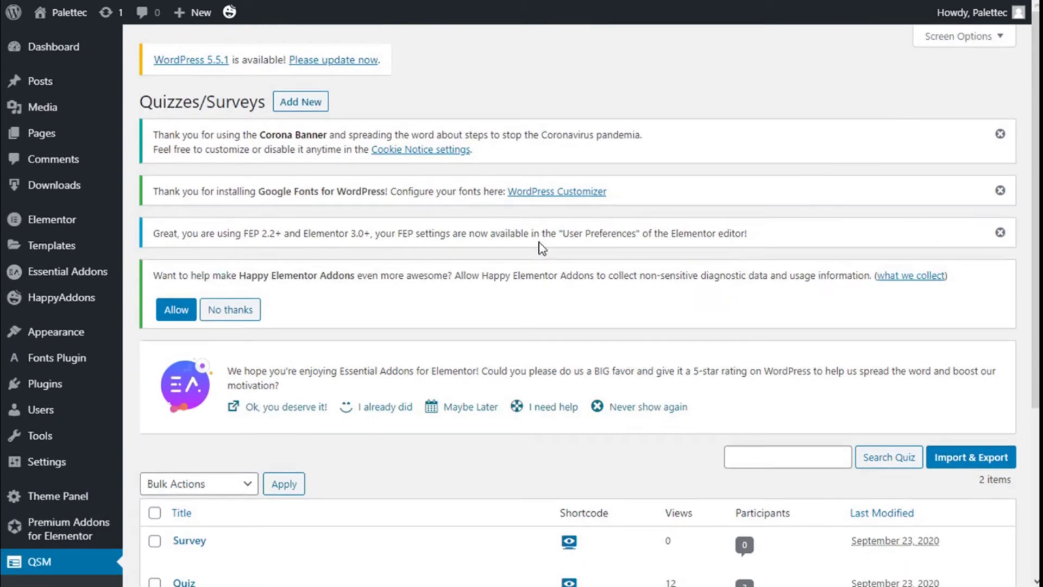
click(308, 101)
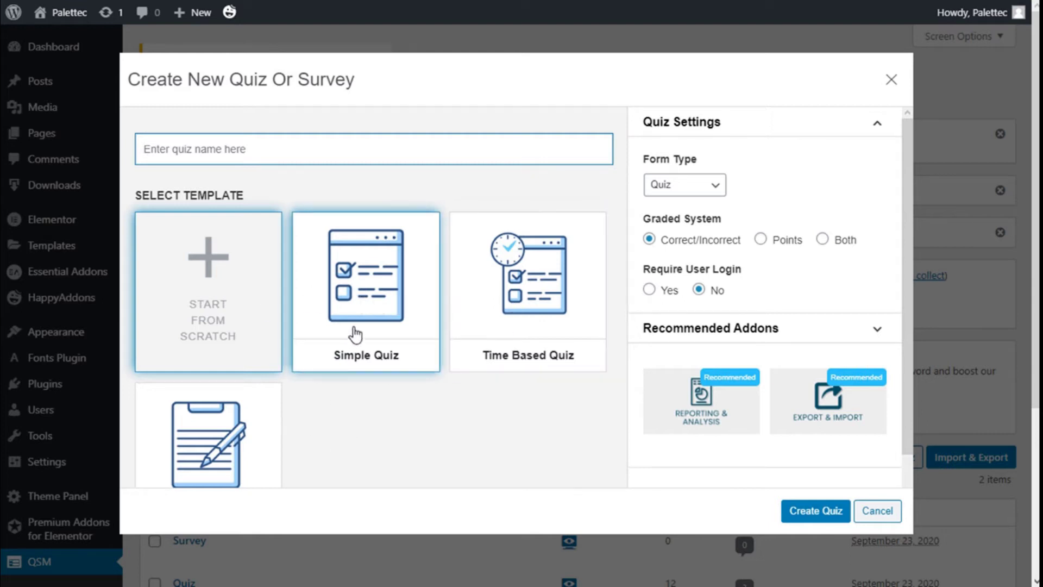
scroll(251, 434, down, 2)
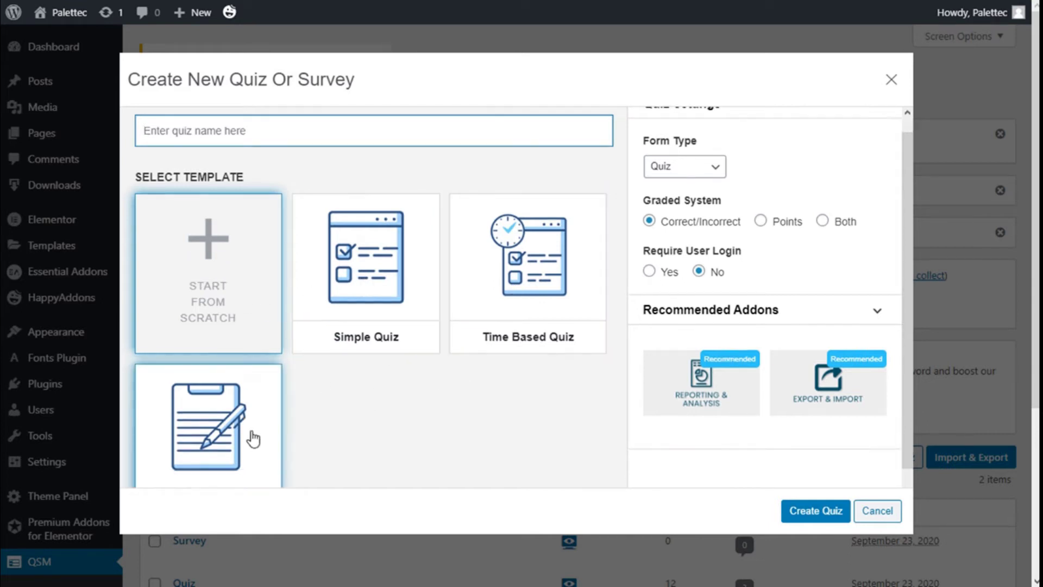
scroll(423, 407, up, 2)
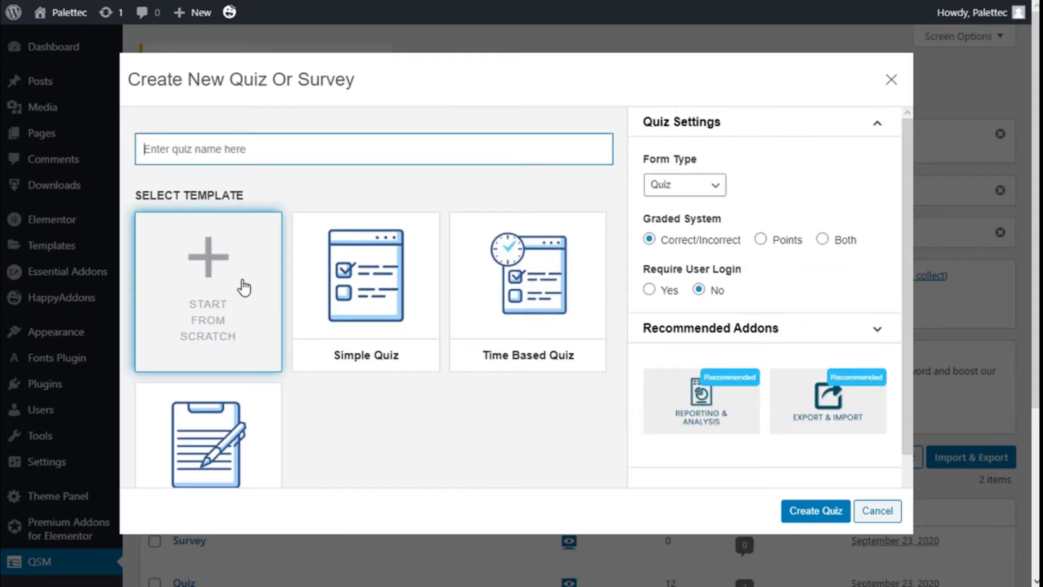
click(350, 293)
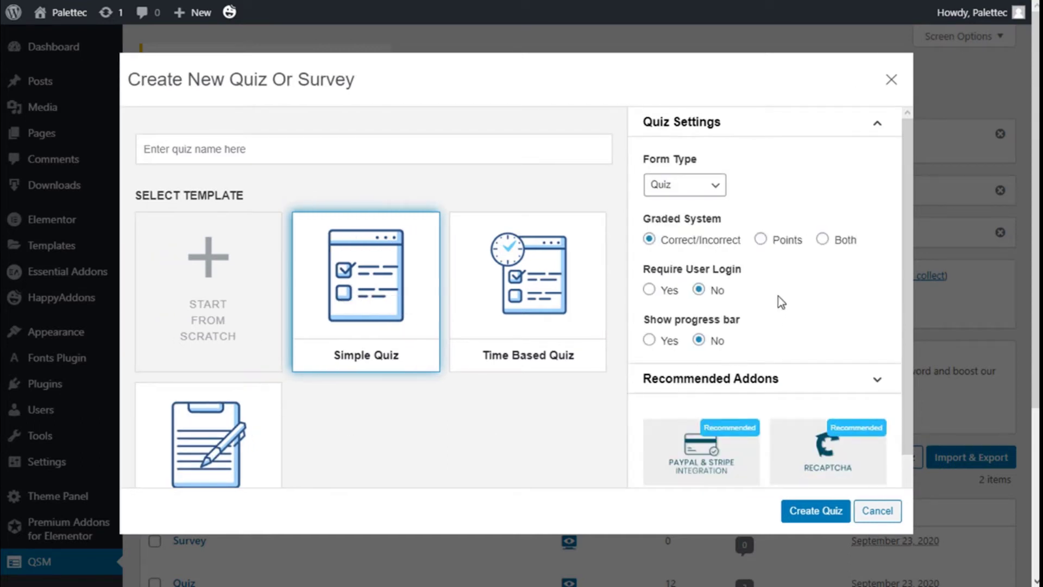
click(677, 199)
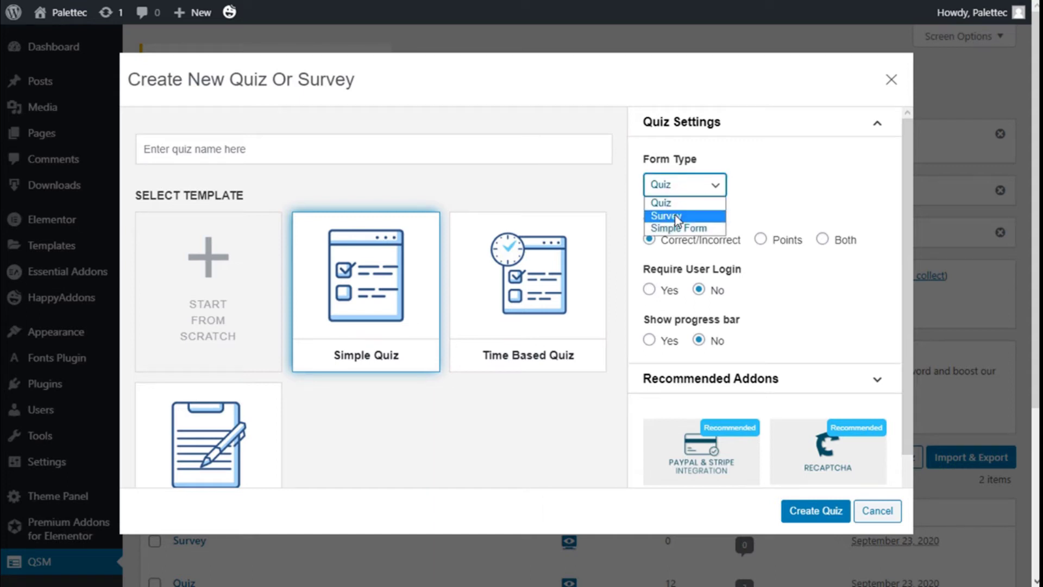
click(782, 181)
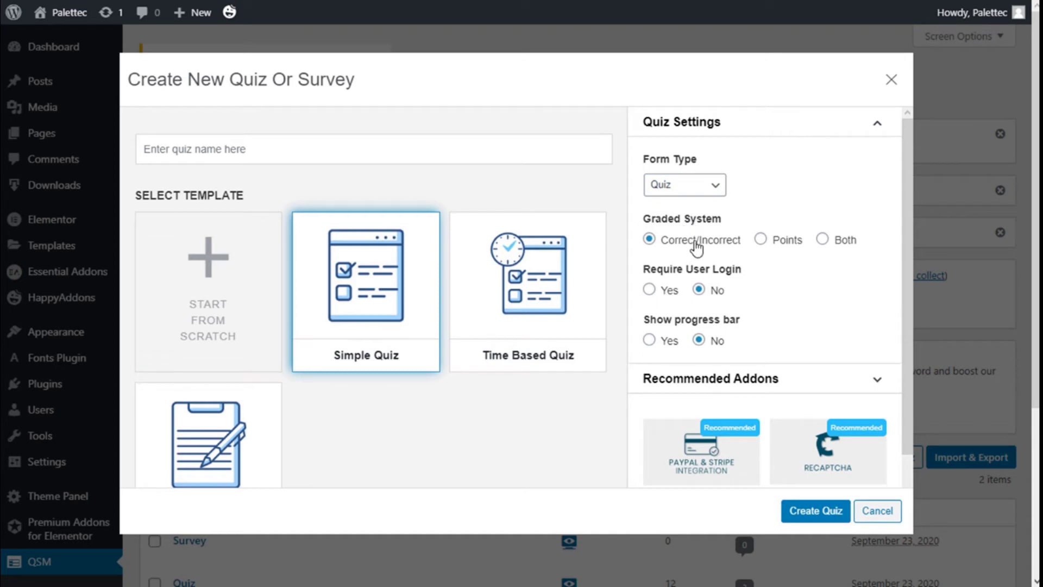
Name the quiz 'Quiz number 1' and create it
scroll(824, 249, down, 2)
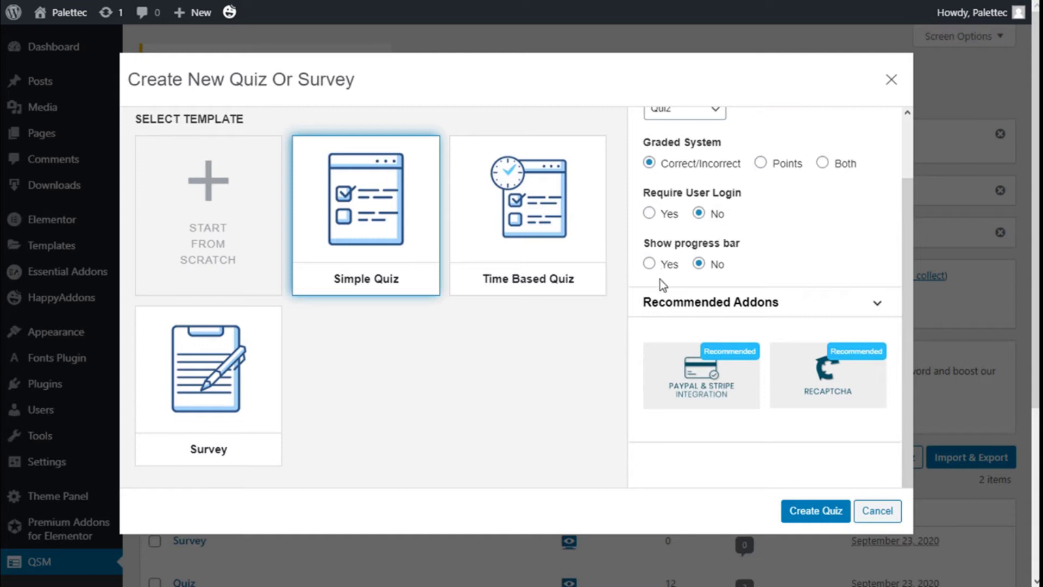
scroll(396, 256, up, 2)
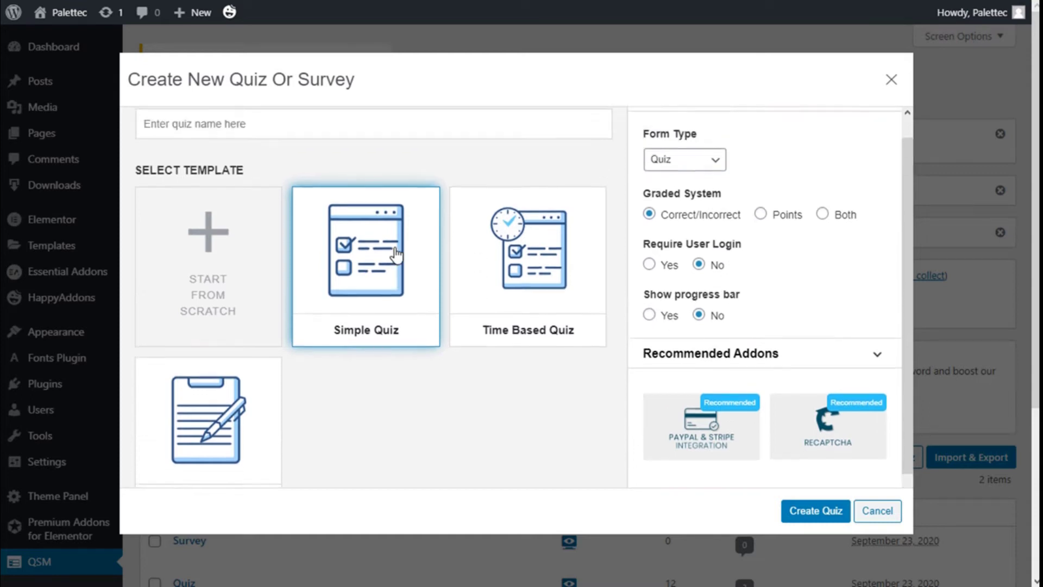
click(149, 147)
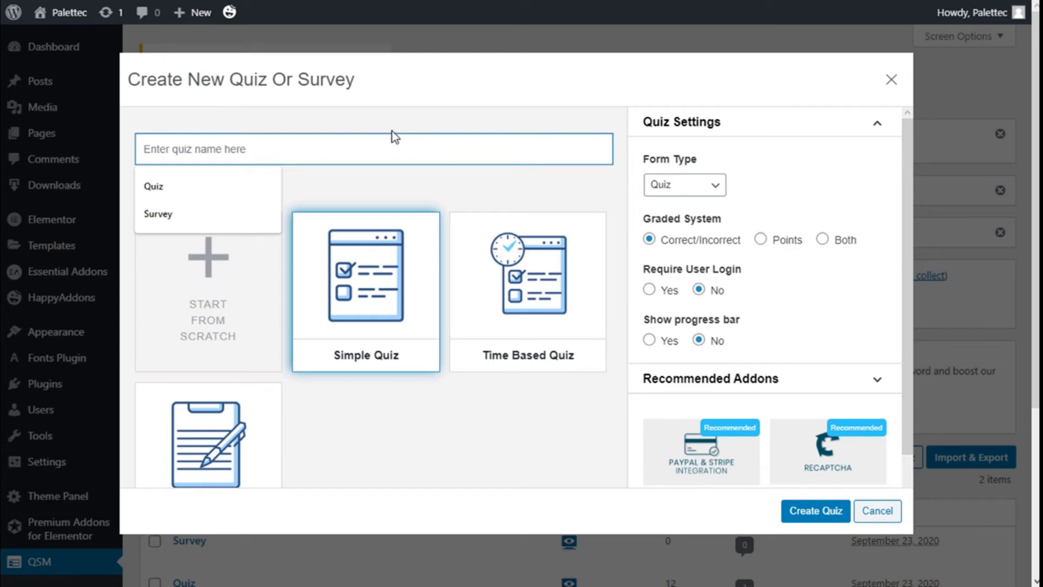
text(Qu)
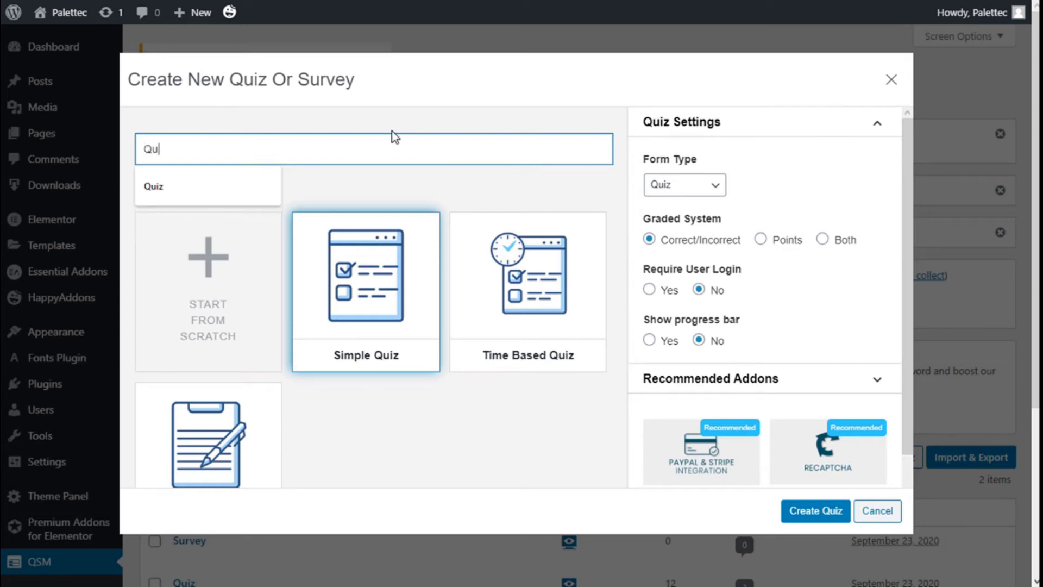
text(iz number 1)
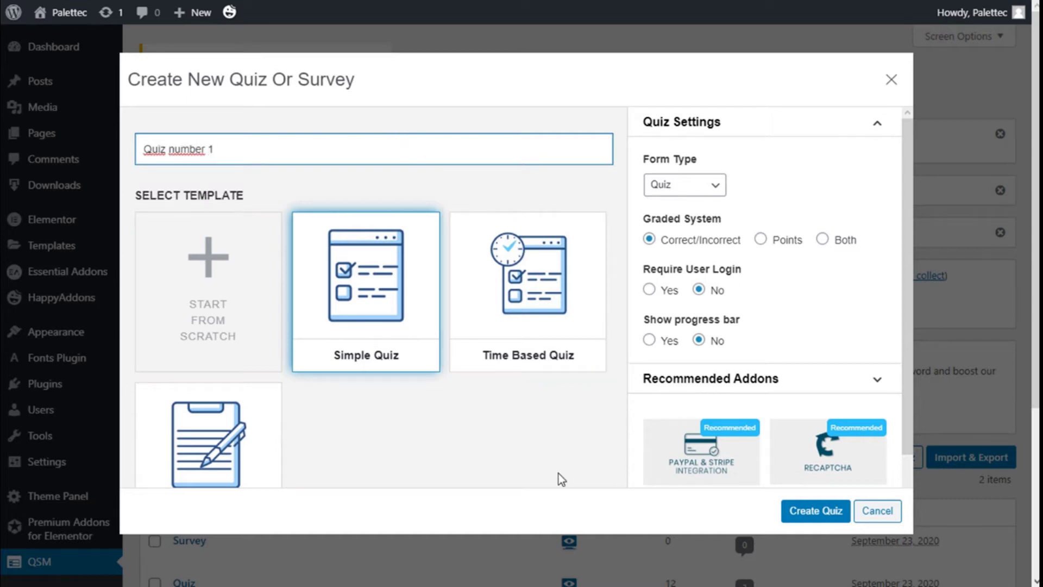
click(825, 515)
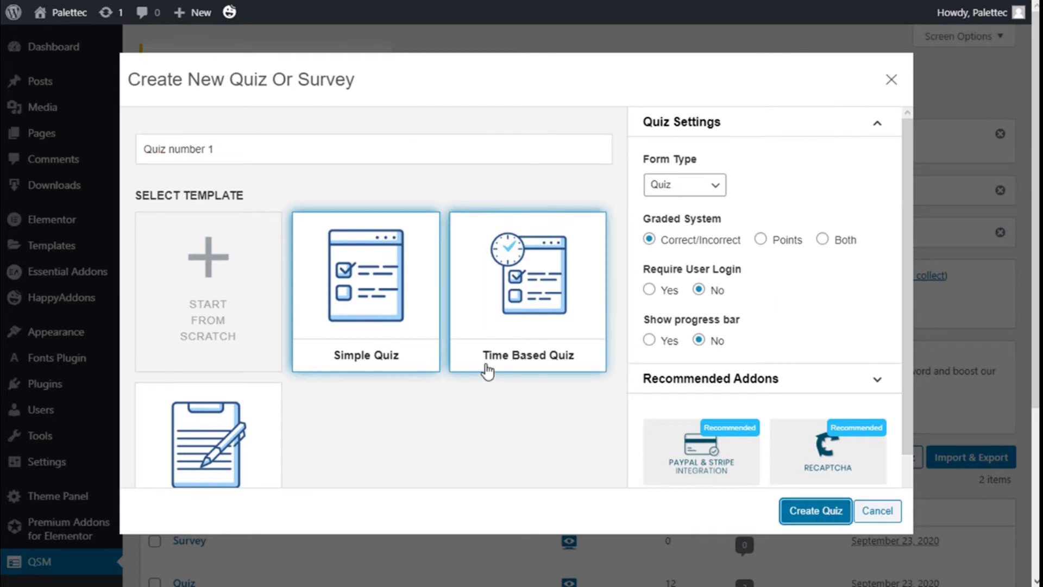
scroll(369, 163, down, 4)
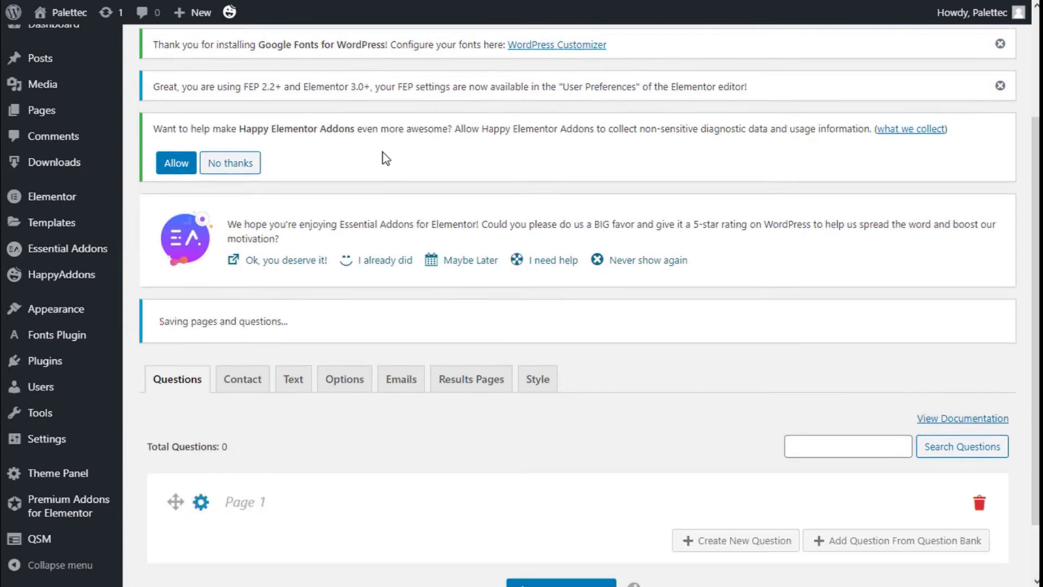
scroll(383, 158, down, 2)
scroll(380, 315, down, 2)
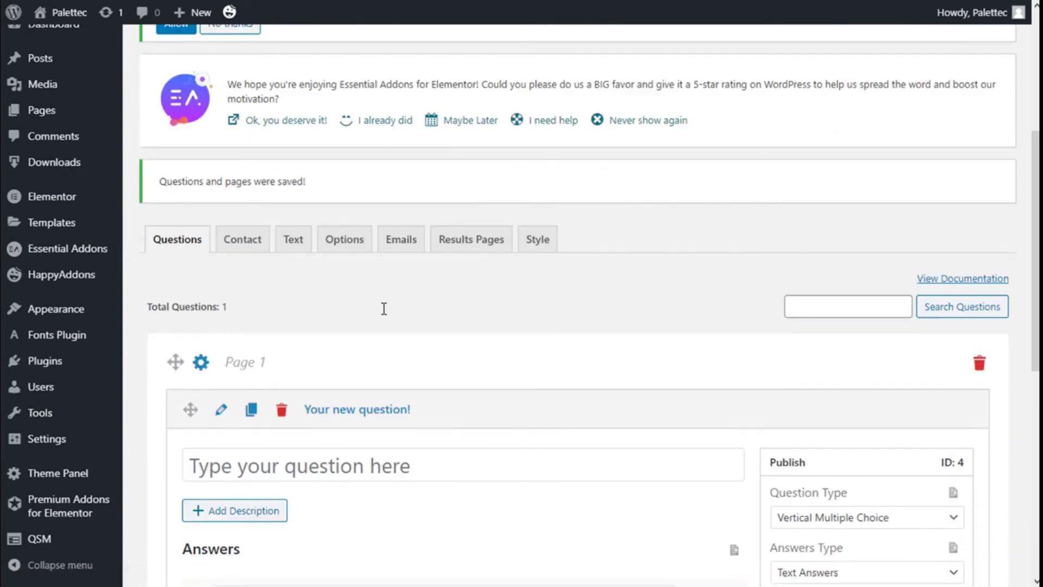
scroll(383, 308, down, 3)
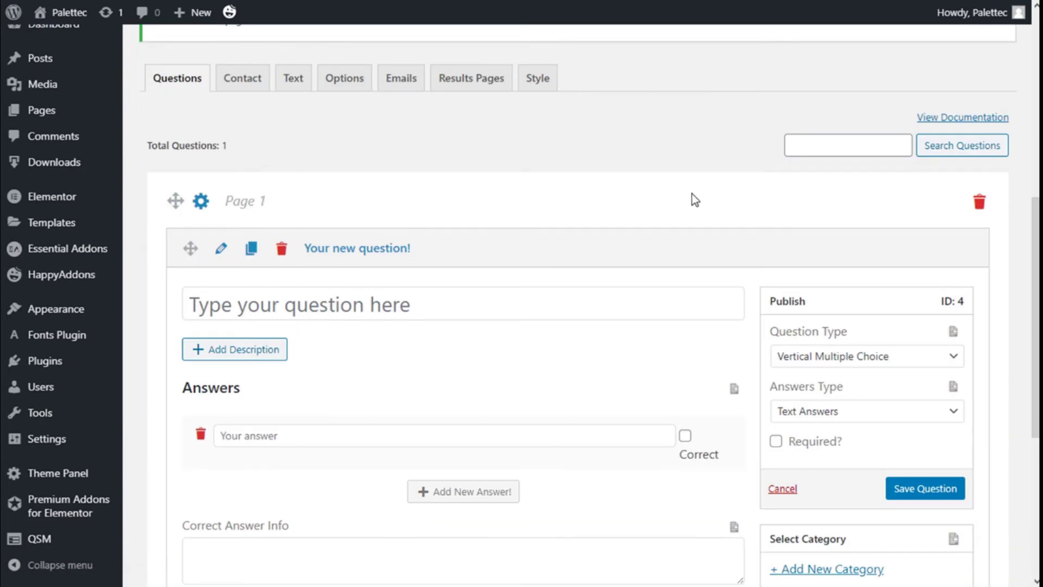
scroll(602, 197, down, 3)
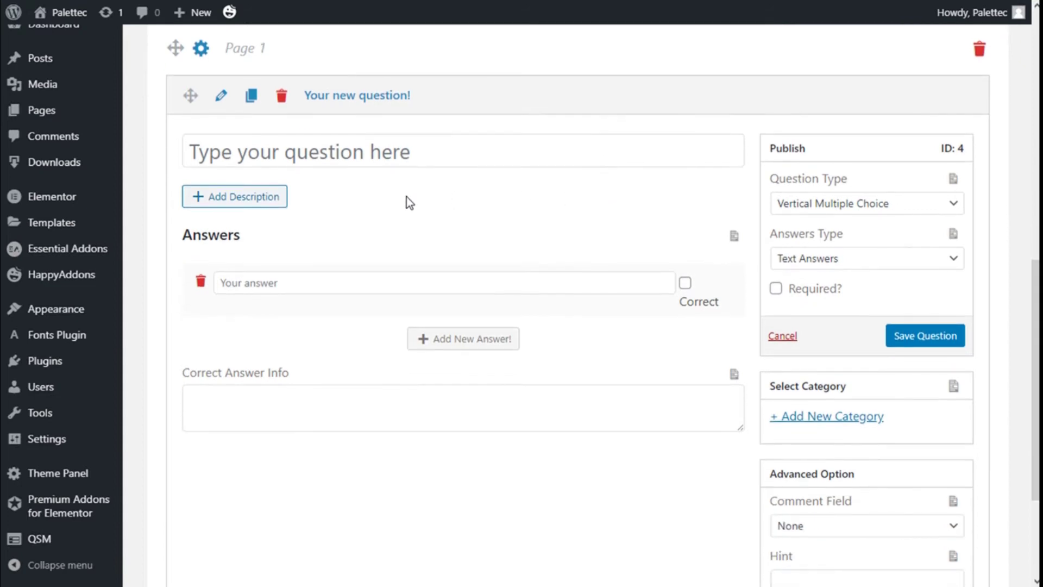
click(358, 161)
click(854, 205)
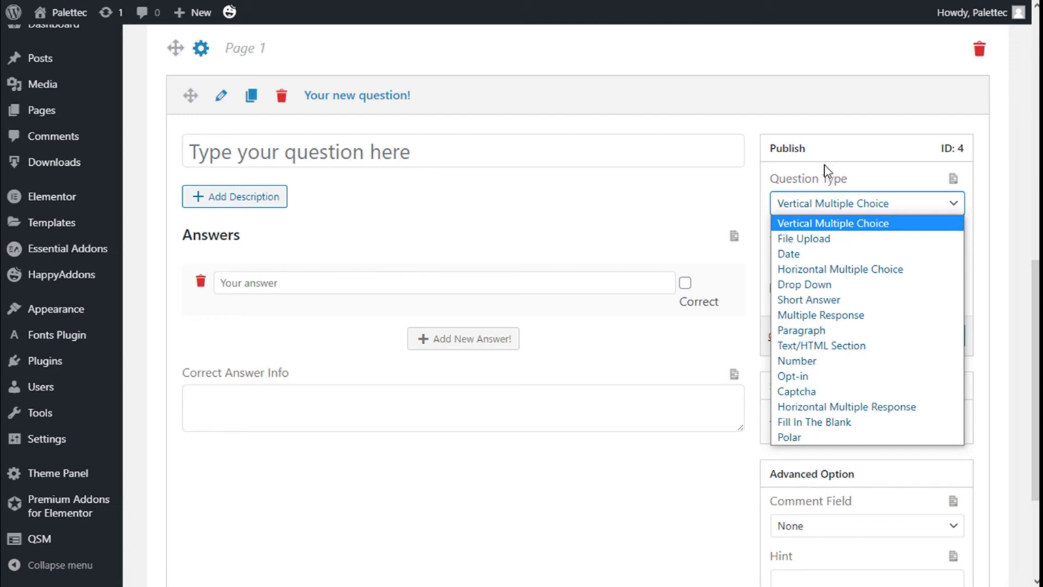
click(802, 207)
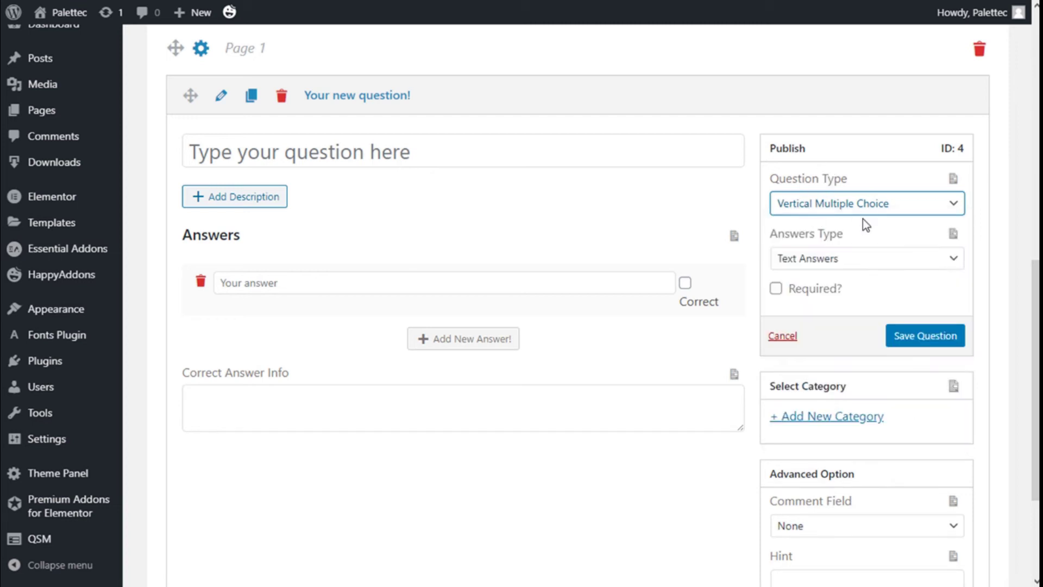
scroll(869, 210, down, 2)
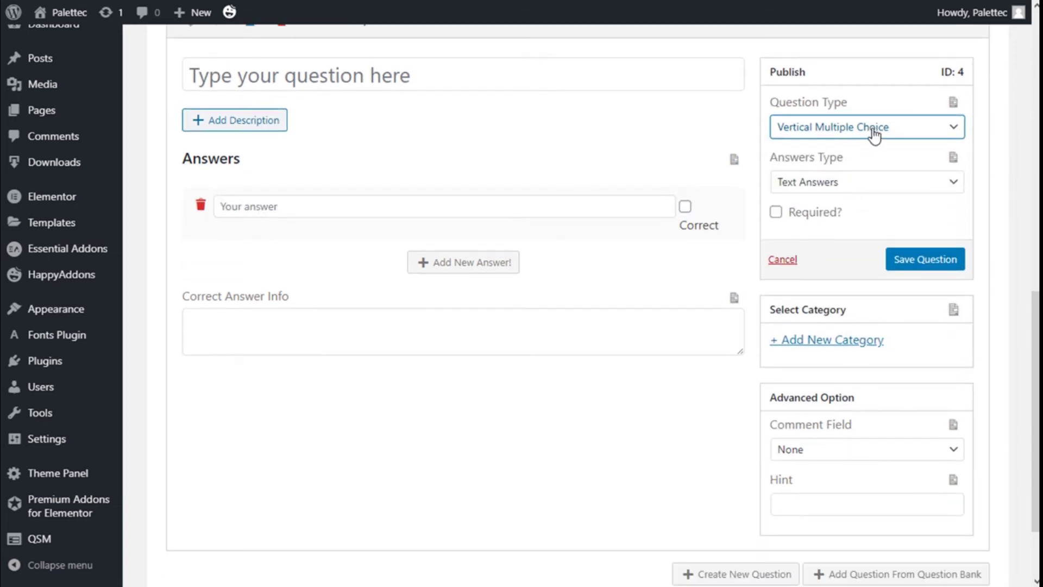
click(830, 183)
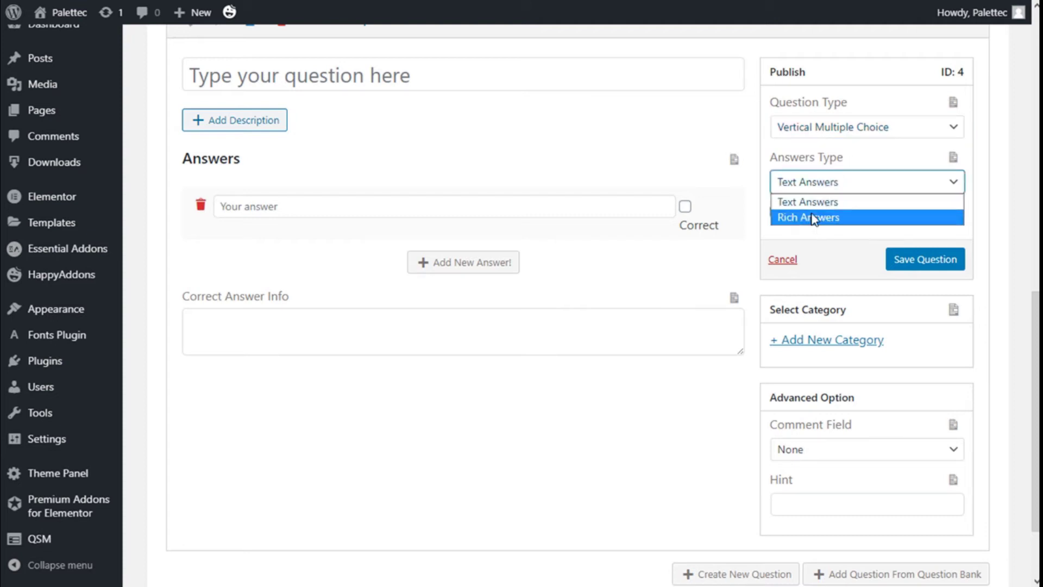
click(847, 159)
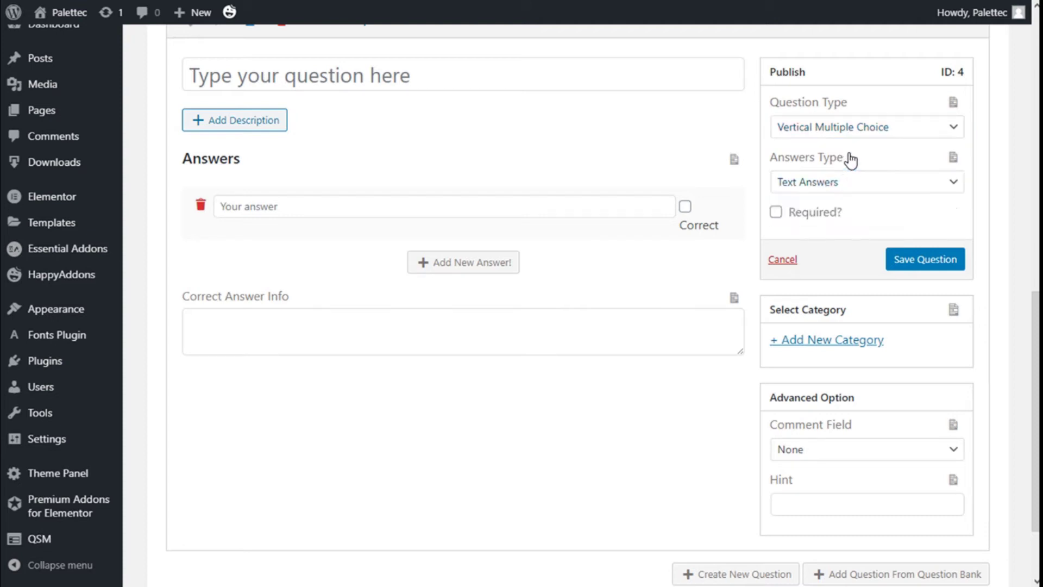
click(776, 211)
click(777, 213)
scroll(844, 245, down, 1)
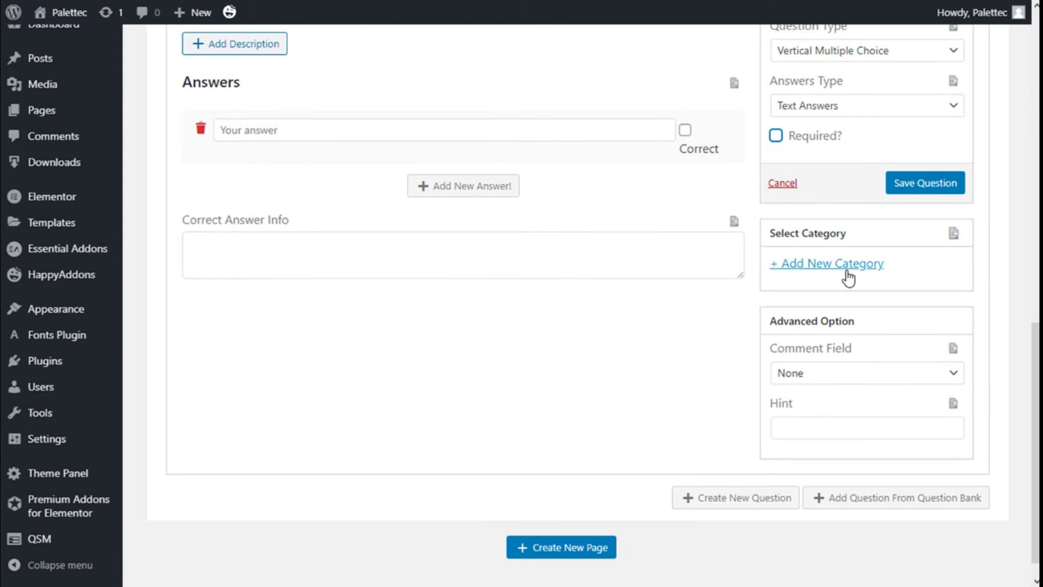
scroll(848, 278, down, 1)
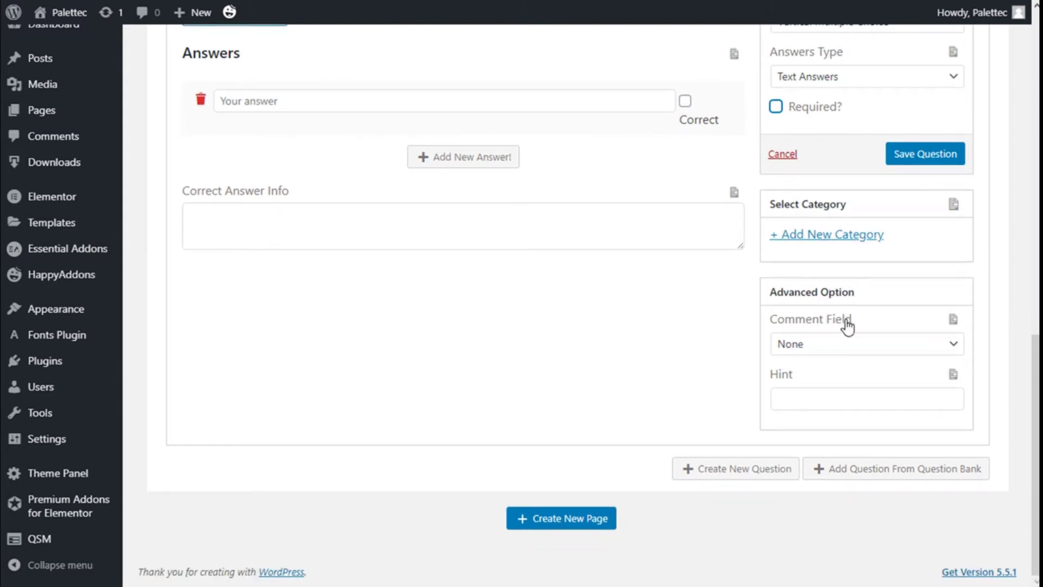
click(842, 345)
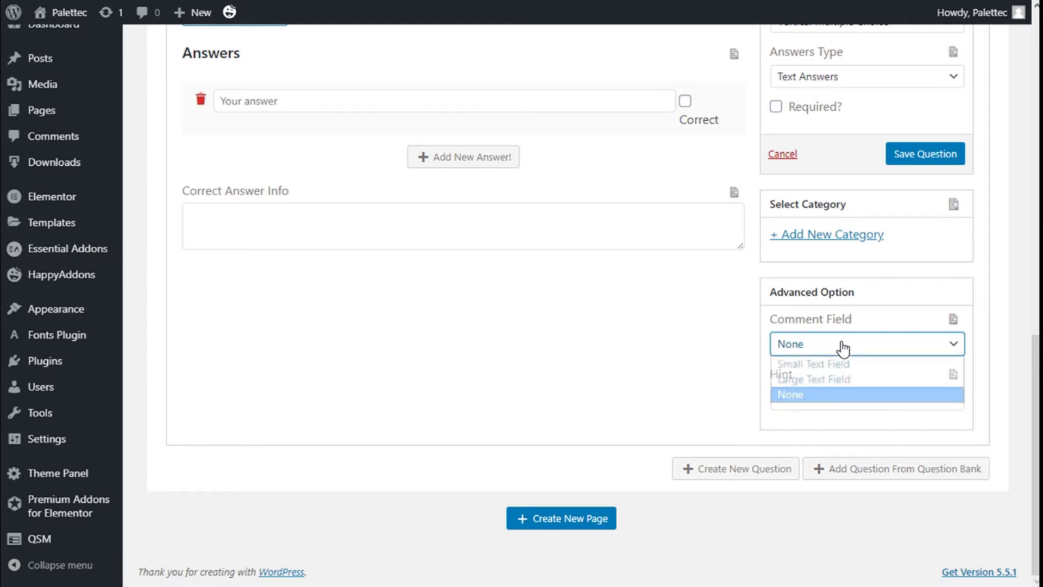
Keep no comment field and enter 'Question 1' as the question text
click(864, 302)
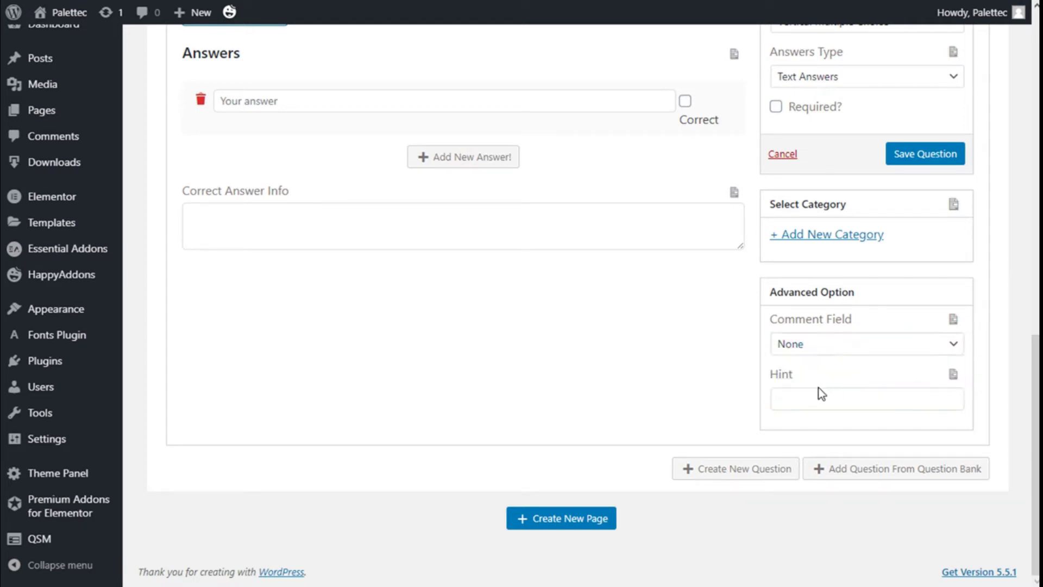
scroll(523, 201, up, 1)
scroll(570, 244, up, 1)
scroll(761, 369, up, 3)
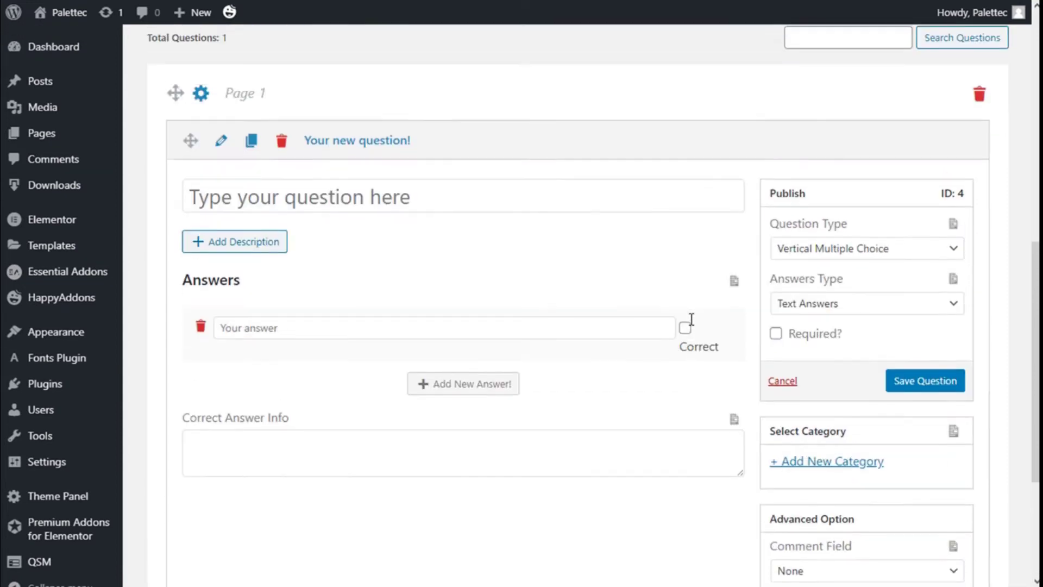
click(340, 201)
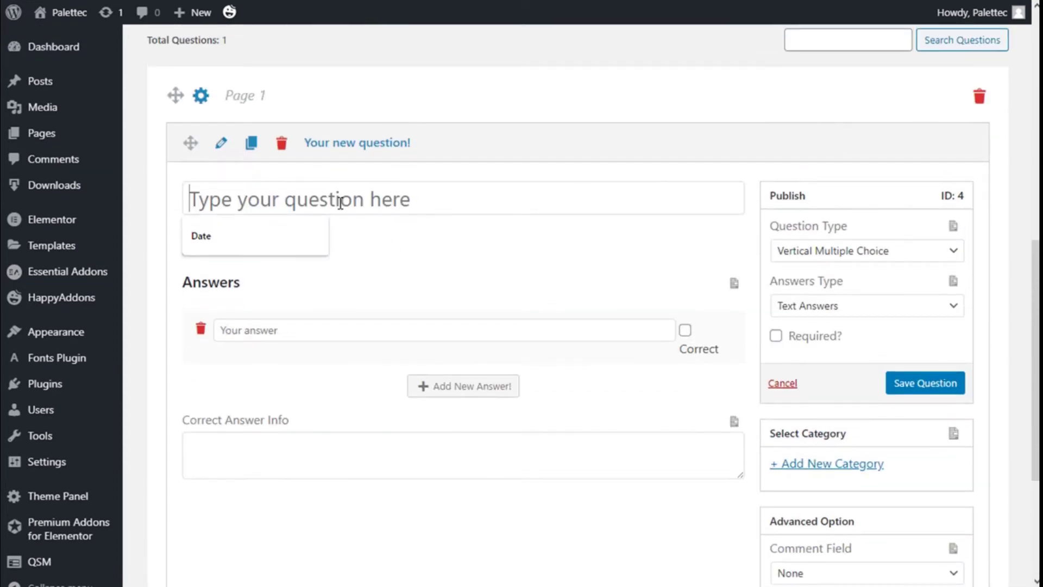
text(Question 1)
Add a description and replace its placeholder text with 'Description 1'
scroll(340, 203, down, 1)
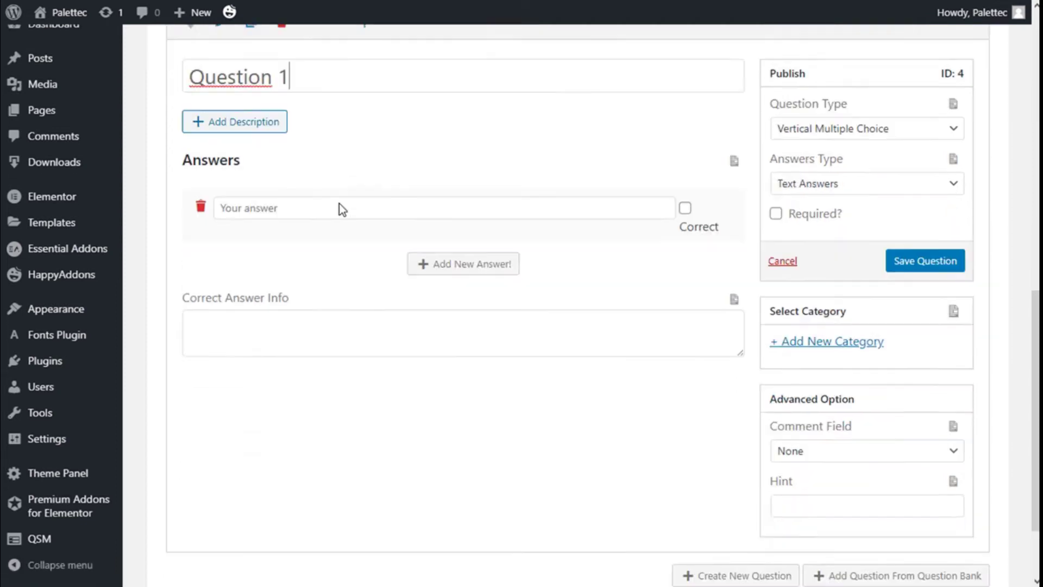
click(234, 173)
drag(371, 238, 235, 237)
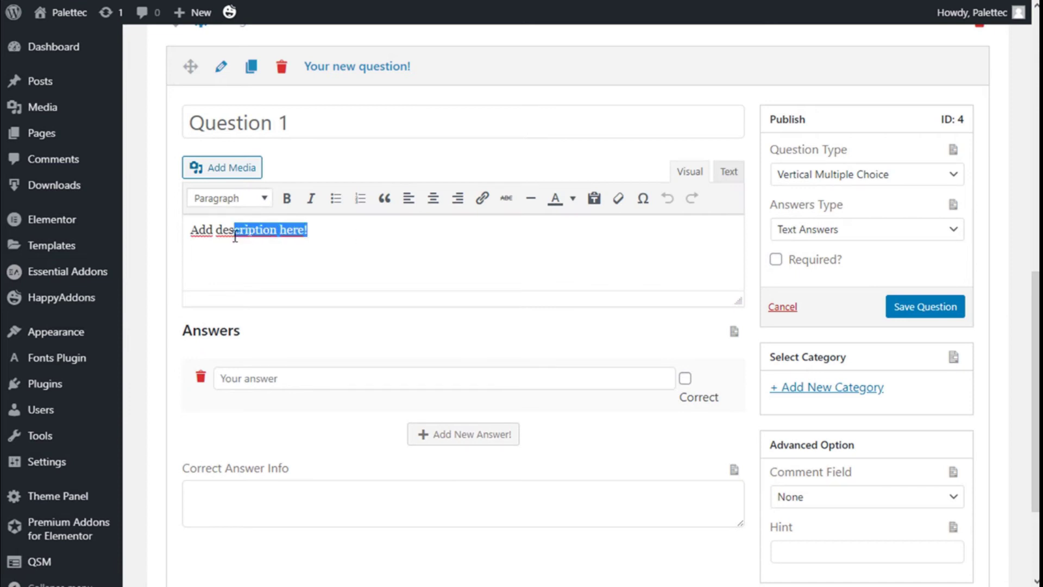
triple_click(361, 235)
text(D)
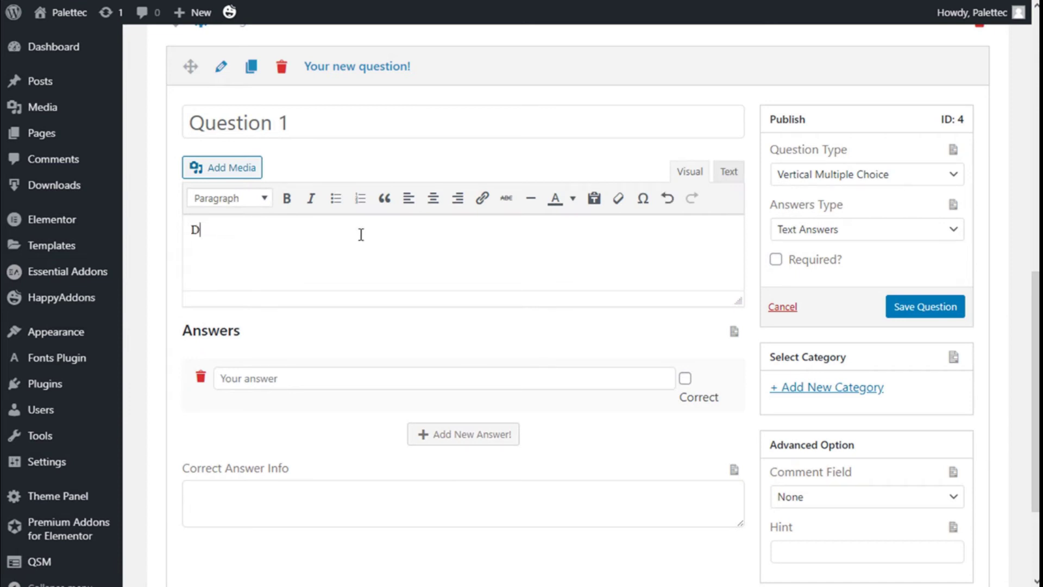
text(escription 1)
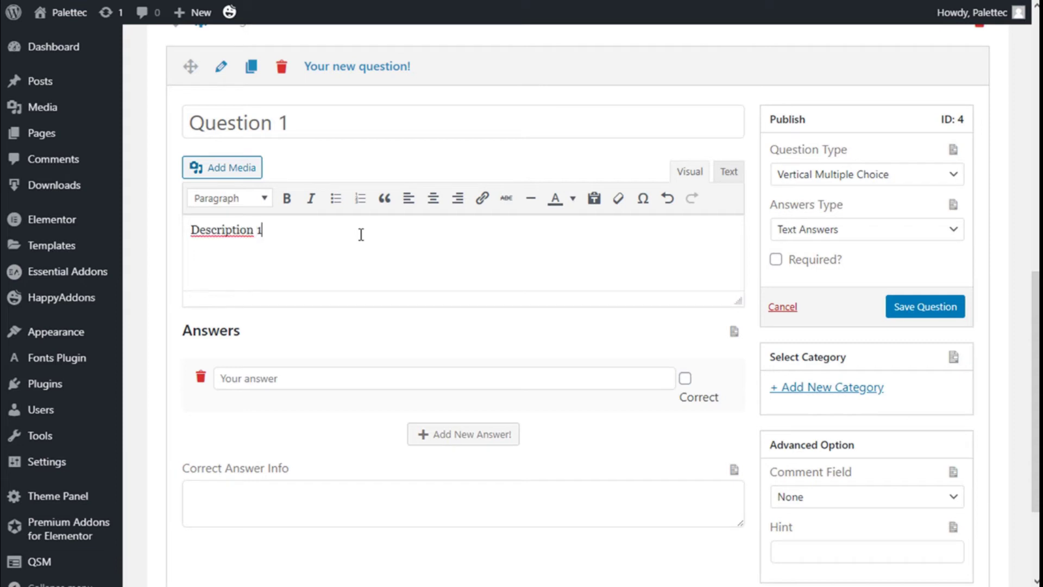
scroll(361, 234, down, 2)
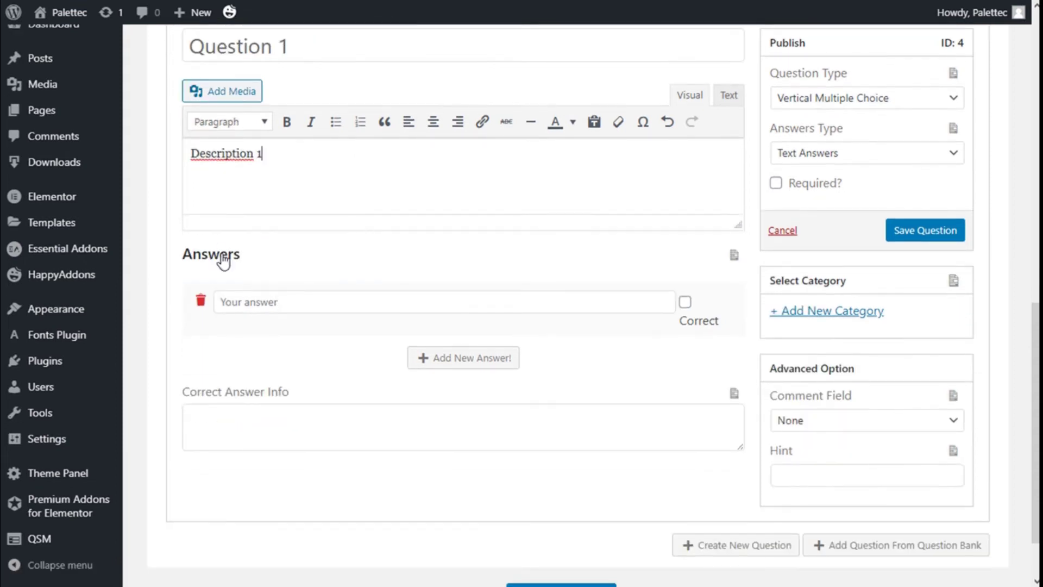
scroll(433, 256, down, 2)
click(307, 225)
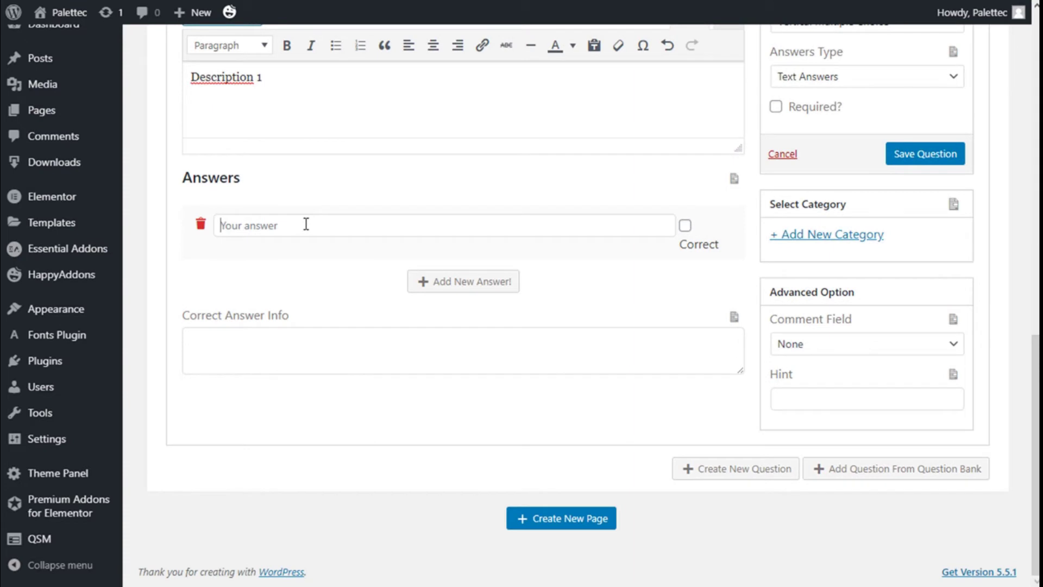
Enter 'Answer 1' marked correct, add a second answer, and fix the first answer's typo
text(Answers 1)
click(685, 225)
click(443, 281)
click(282, 251)
text(Anssw)
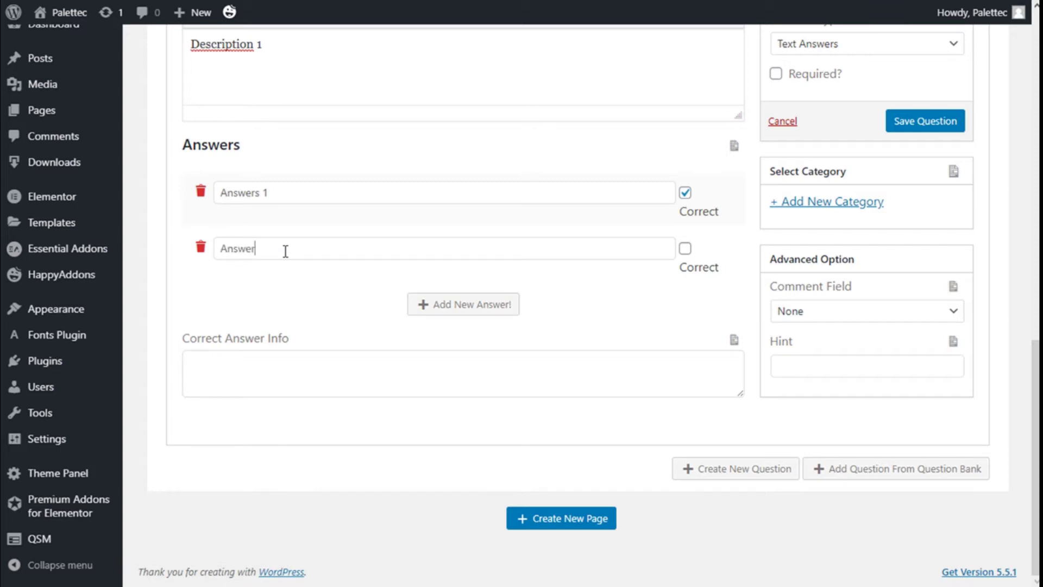
text(2)
click(257, 193)
key(BackSpace)
Add a third answer, 'Answer 3', correcting it to a capital A
click(429, 304)
click(247, 254)
text(answer 3)
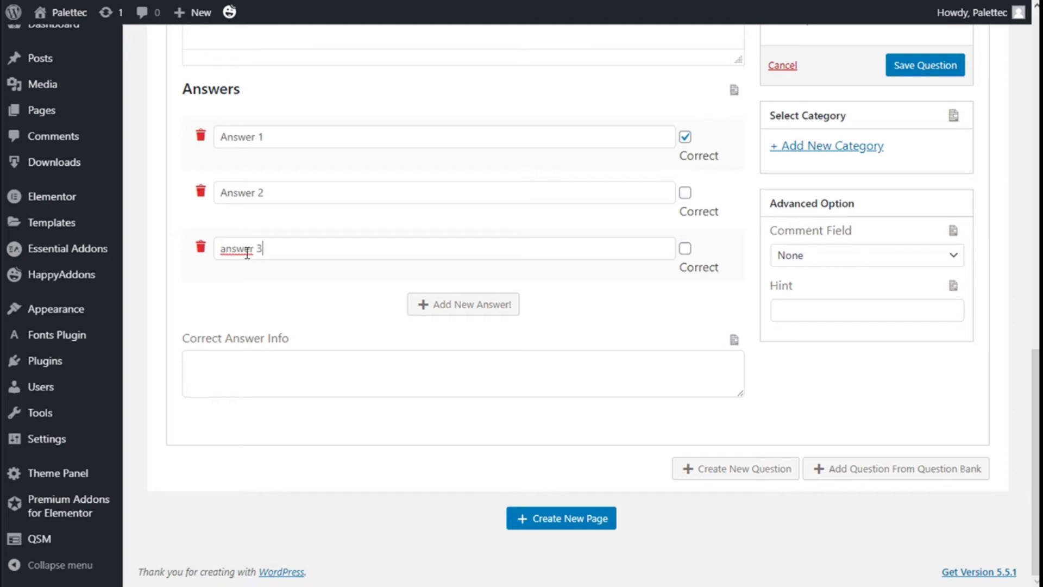
click(227, 250)
key(BackSpace)
text(A)
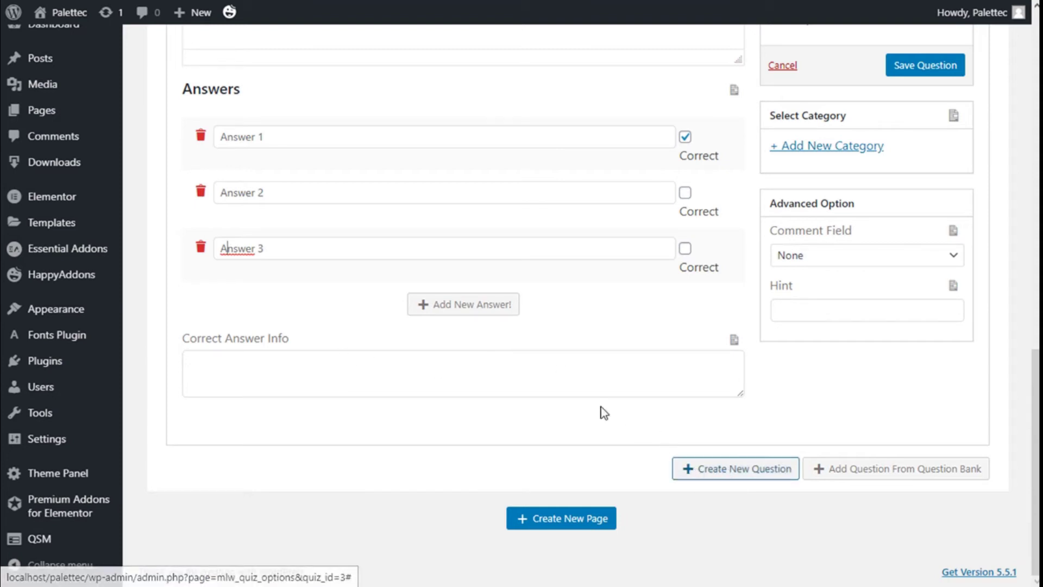
scroll(598, 357, up, 4)
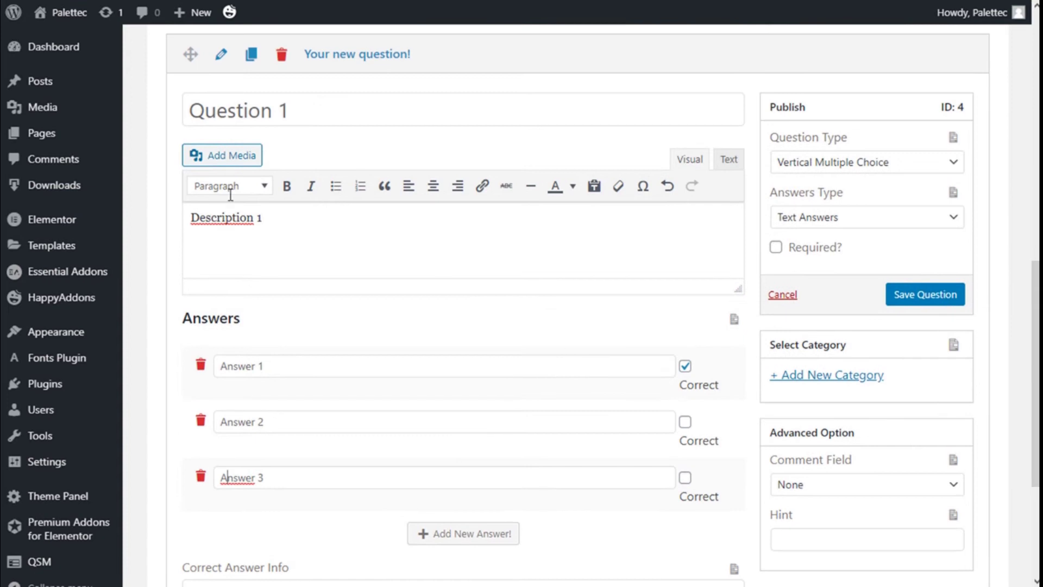
scroll(437, 223, up, 3)
scroll(437, 224, down, 7)
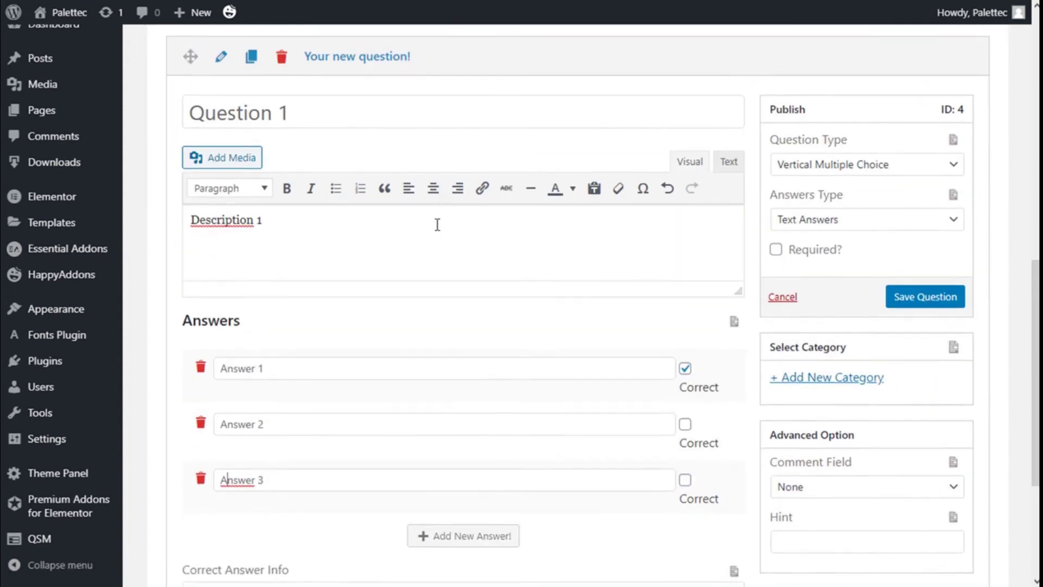
Add a new question with the Date question type
click(735, 469)
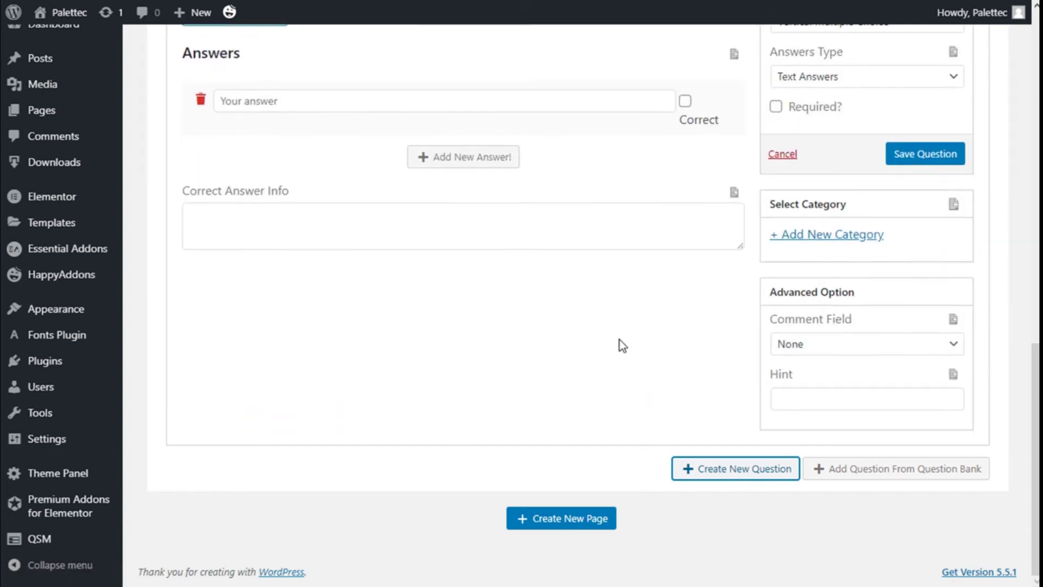
scroll(619, 340, up, 5)
scroll(609, 328, down, 3)
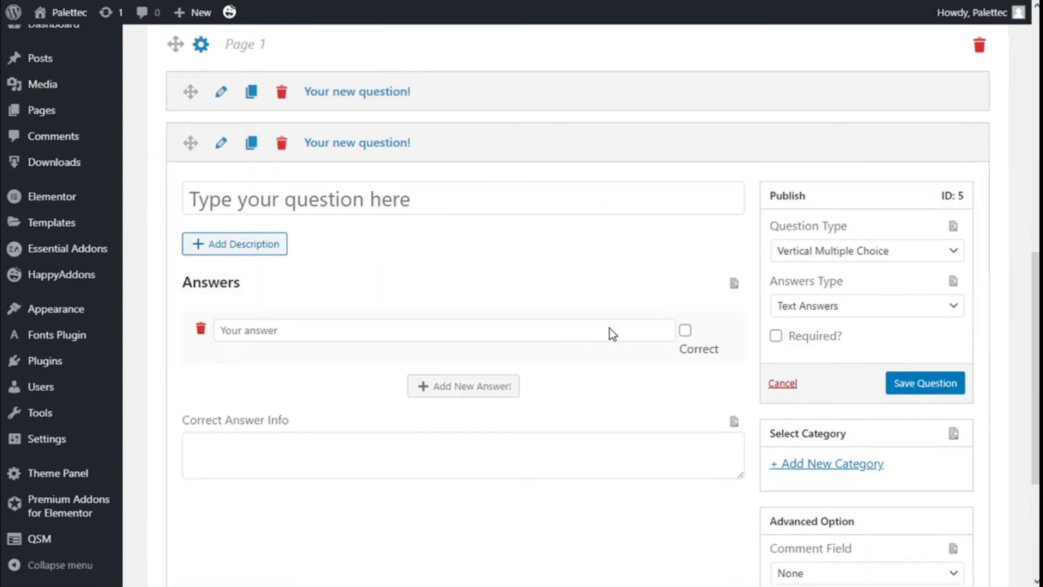
click(860, 252)
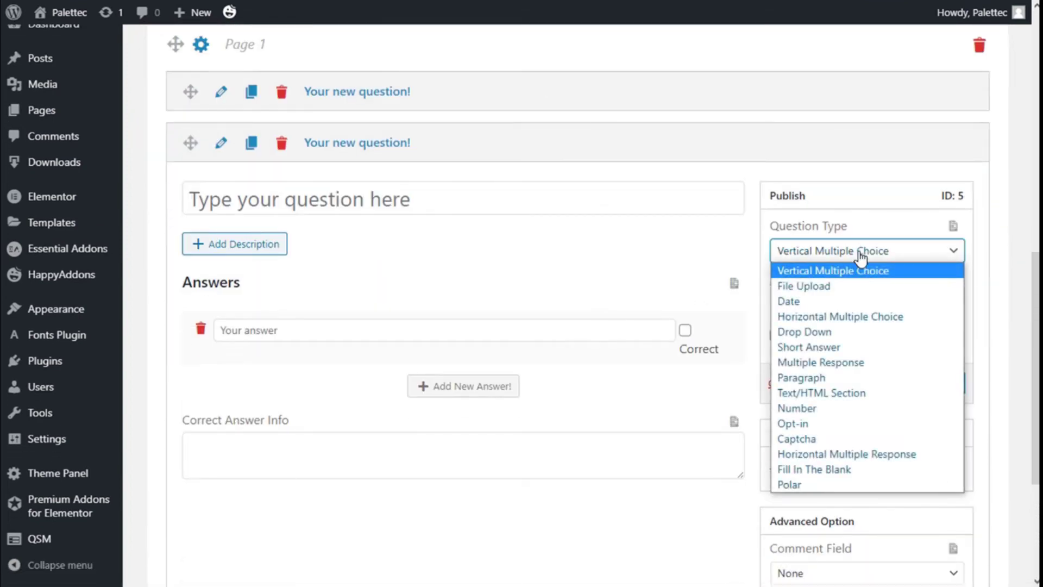
click(808, 301)
scroll(374, 239, down, 2)
Title the new question 'Date' and save it
click(310, 124)
text(Date)
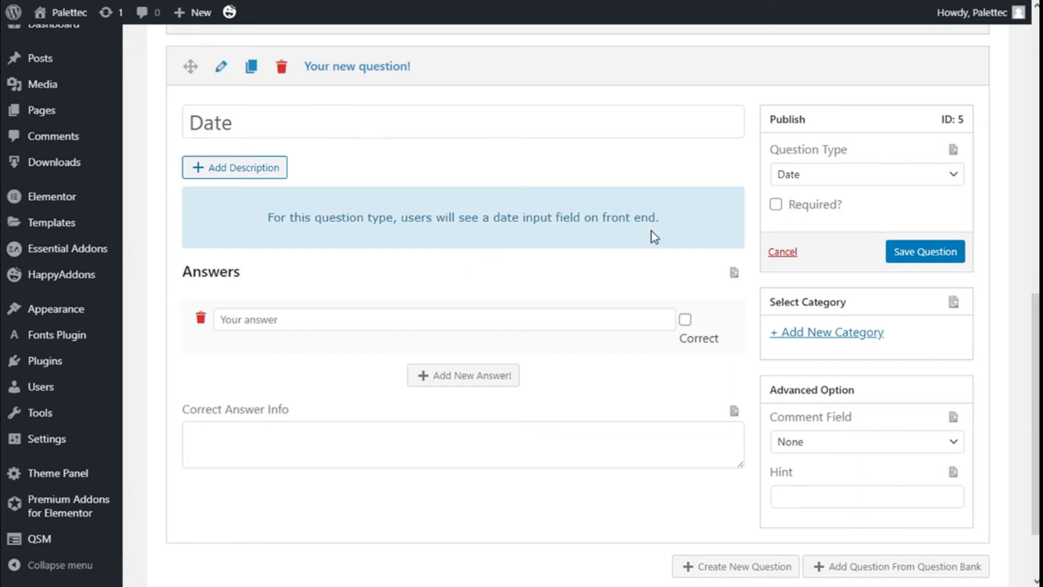
scroll(654, 238, down, 2)
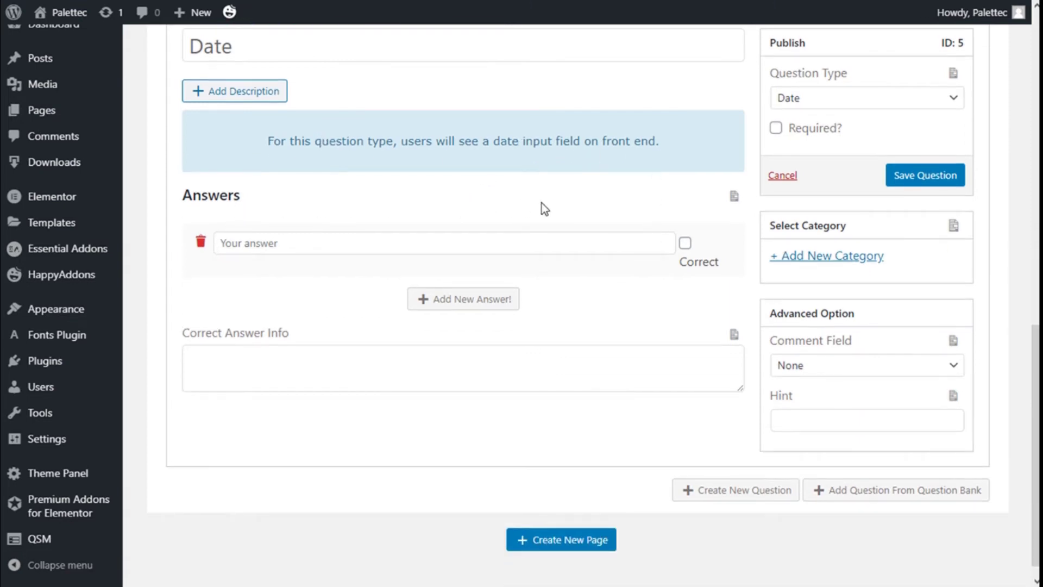
scroll(542, 203, down, 1)
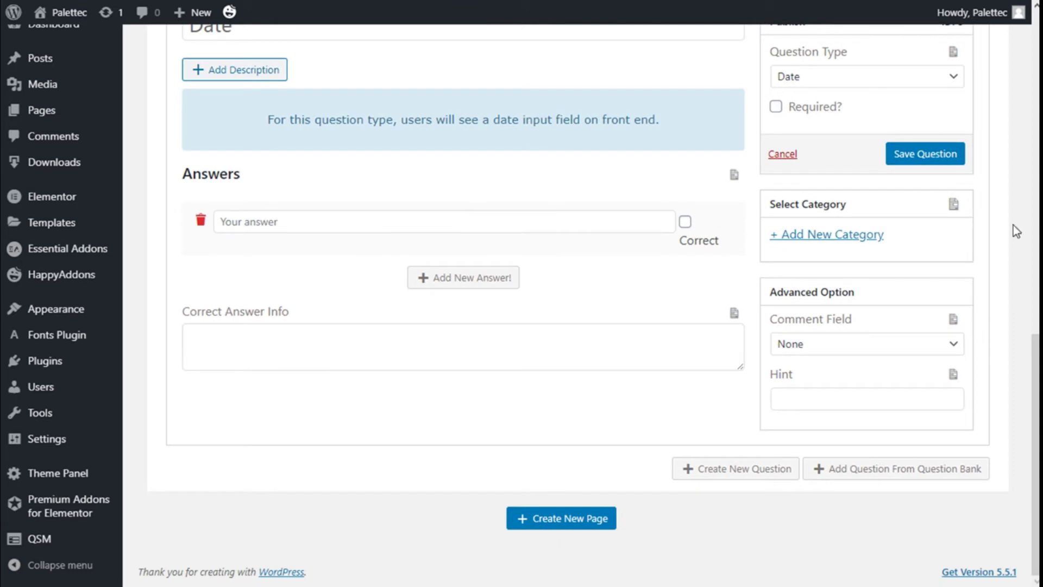
scroll(512, 190, up, 2)
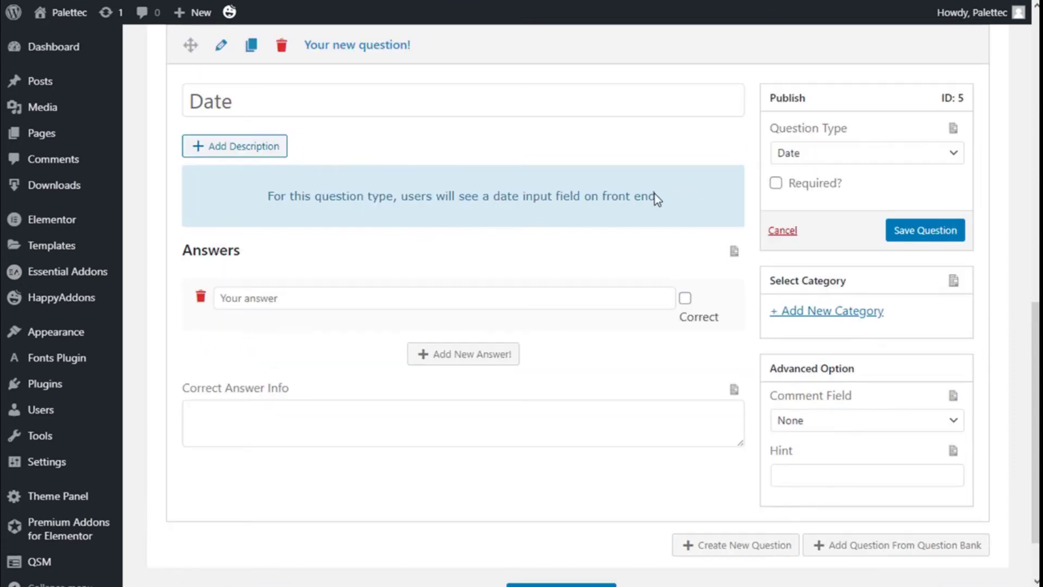
scroll(714, 249, down, 2)
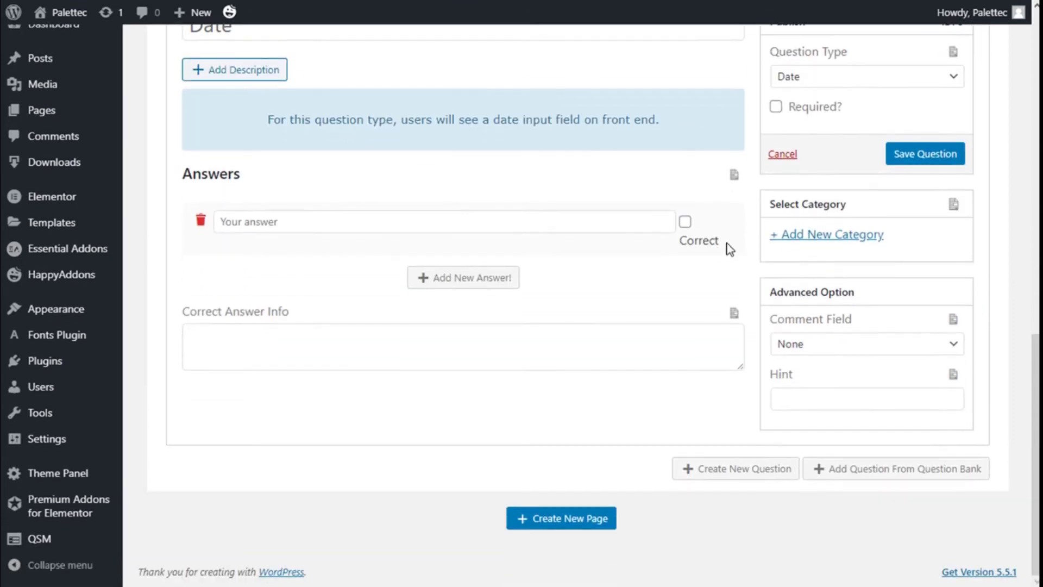
click(924, 159)
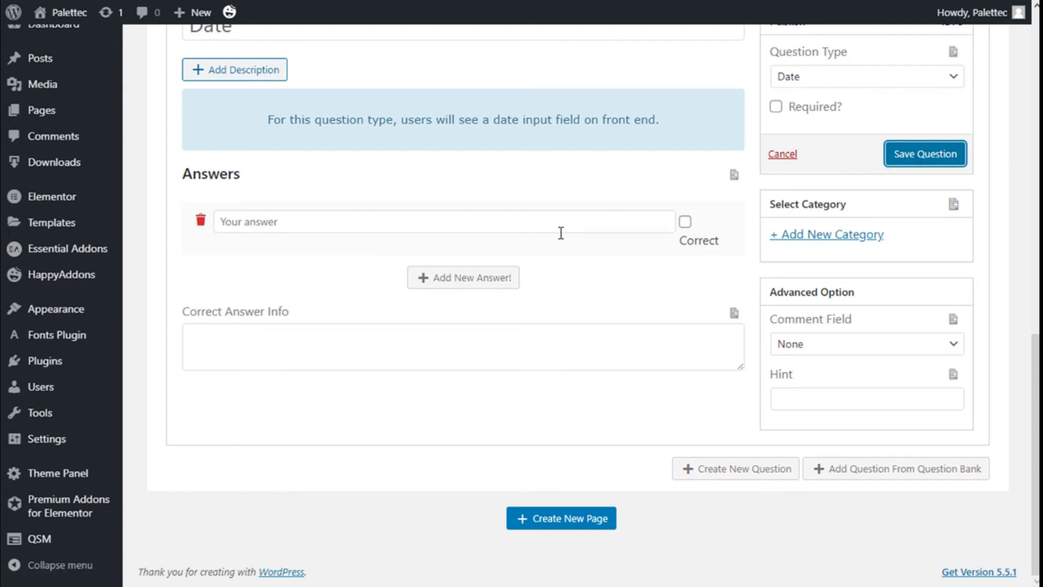
scroll(561, 232, up, 6)
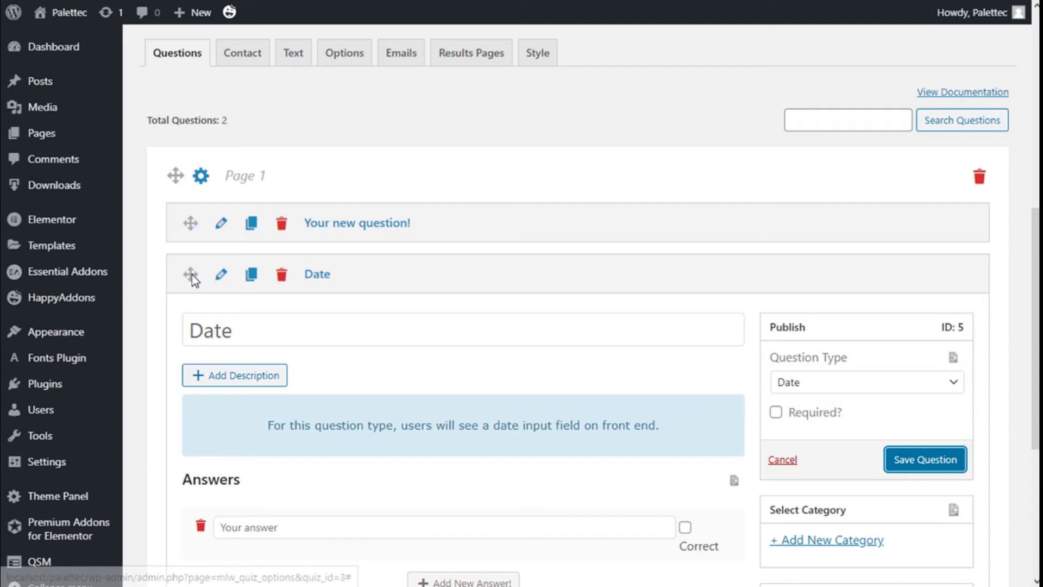
scroll(294, 282, down, 5)
On the Contact tab, add a new contact field of type Email
scroll(295, 282, up, 9)
click(241, 291)
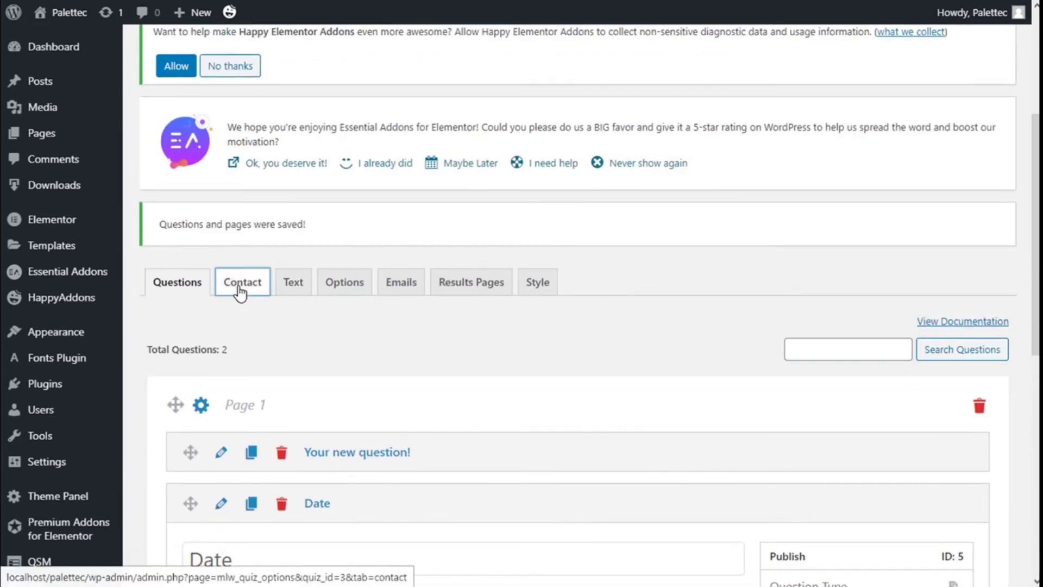
scroll(352, 228, down, 1)
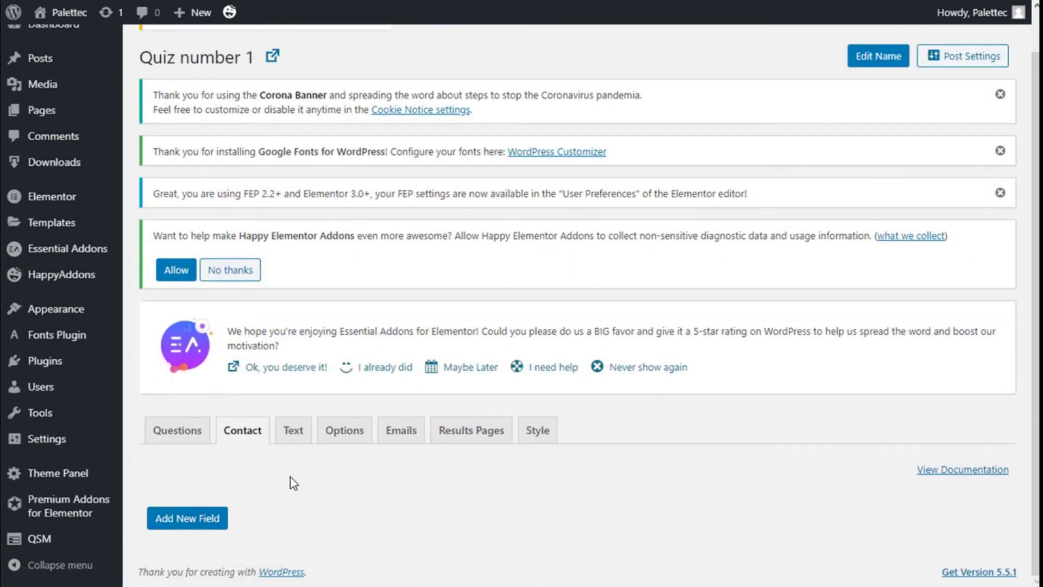
click(219, 518)
scroll(405, 418, down, 5)
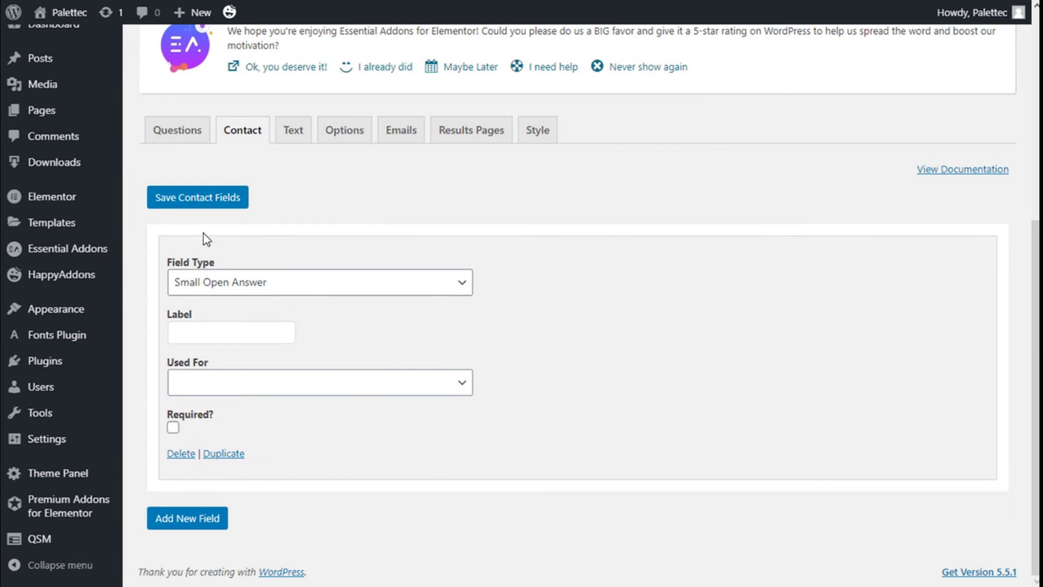
click(269, 287)
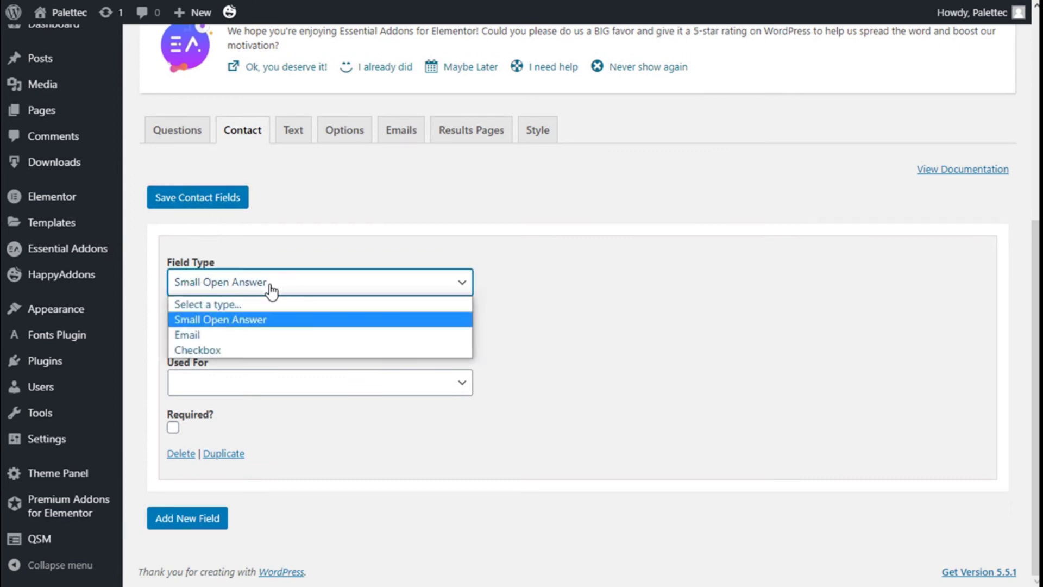
click(210, 335)
Label the field 'Email' and set Used For to Email
click(223, 338)
text(Email)
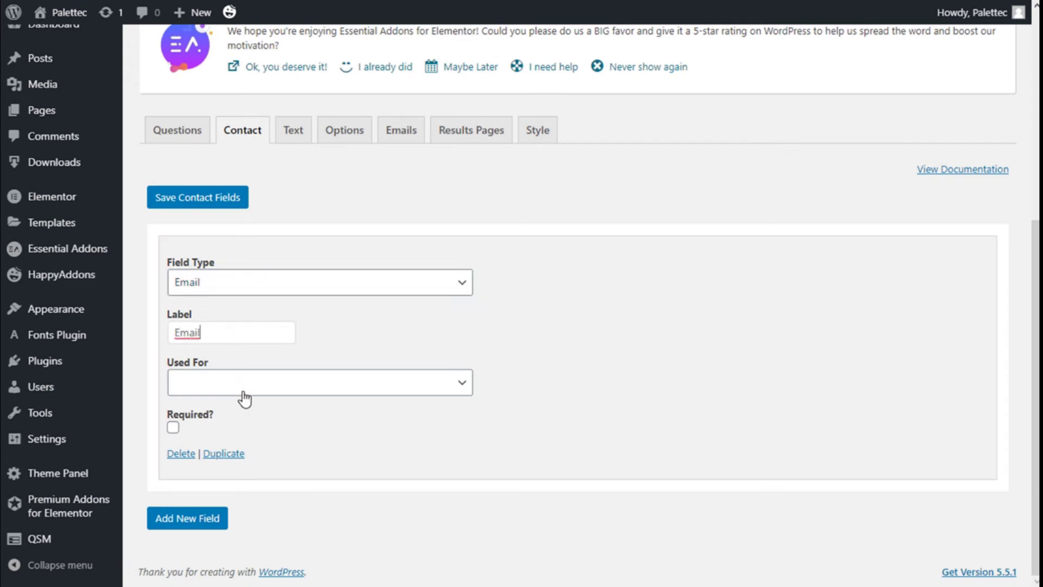
click(248, 384)
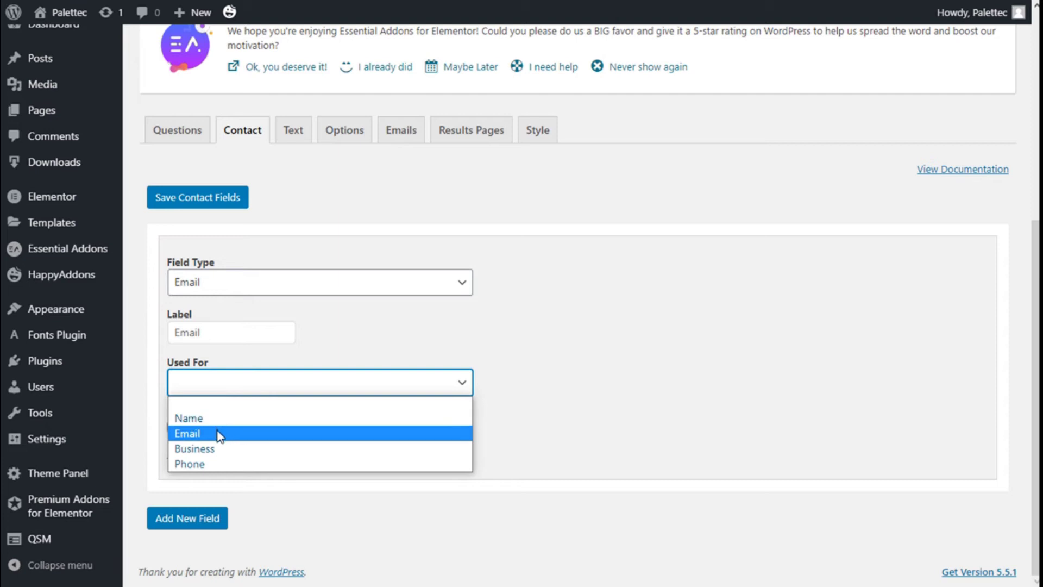
key(Escape)
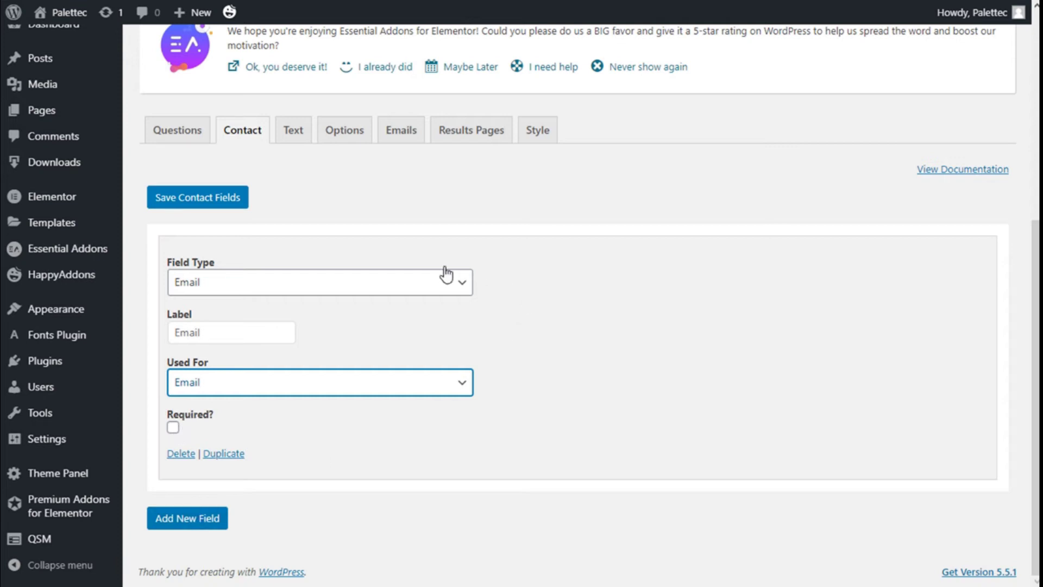
click(291, 132)
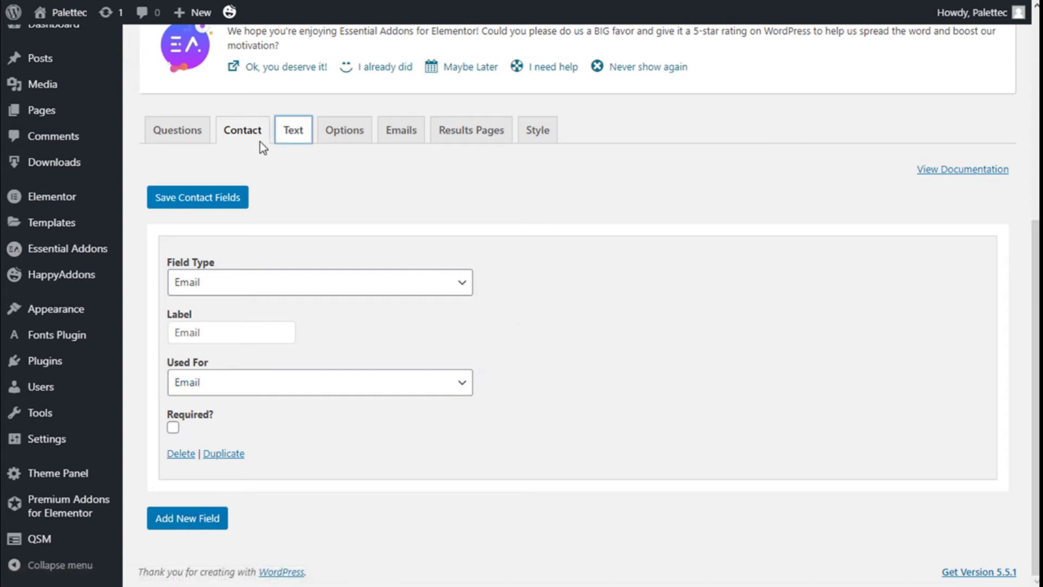
Check the Text tab's Select Message list, keeping the Before Quiz message
scroll(410, 175, down, 8)
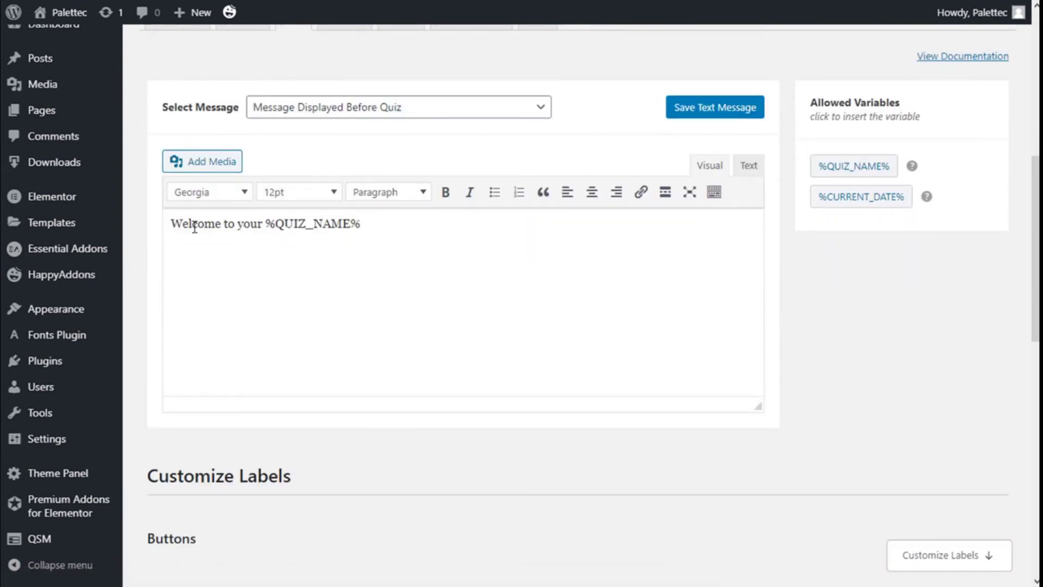
click(361, 107)
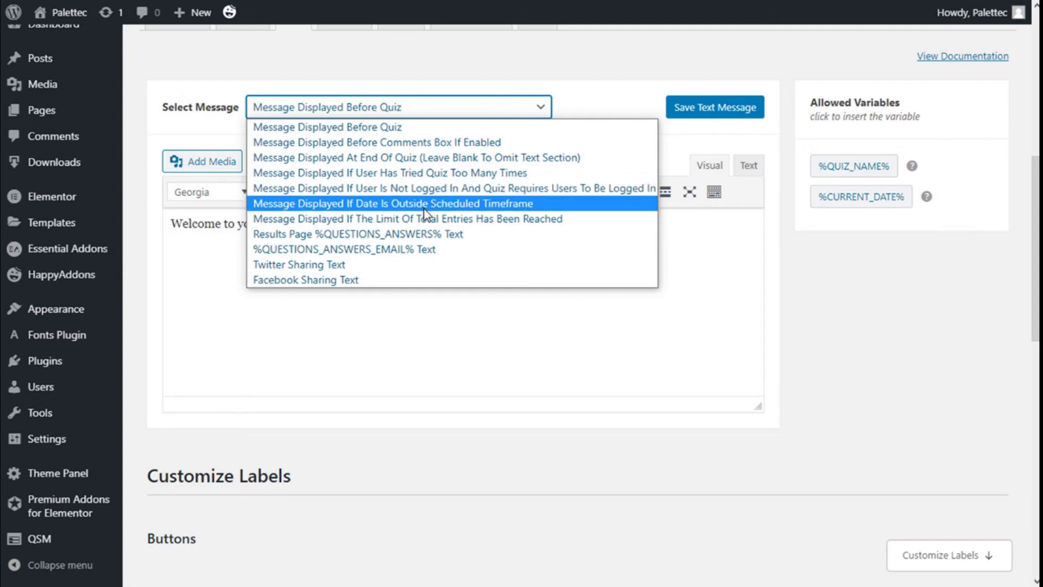
click(612, 93)
scroll(568, 96, down, 2)
scroll(568, 97, up, 2)
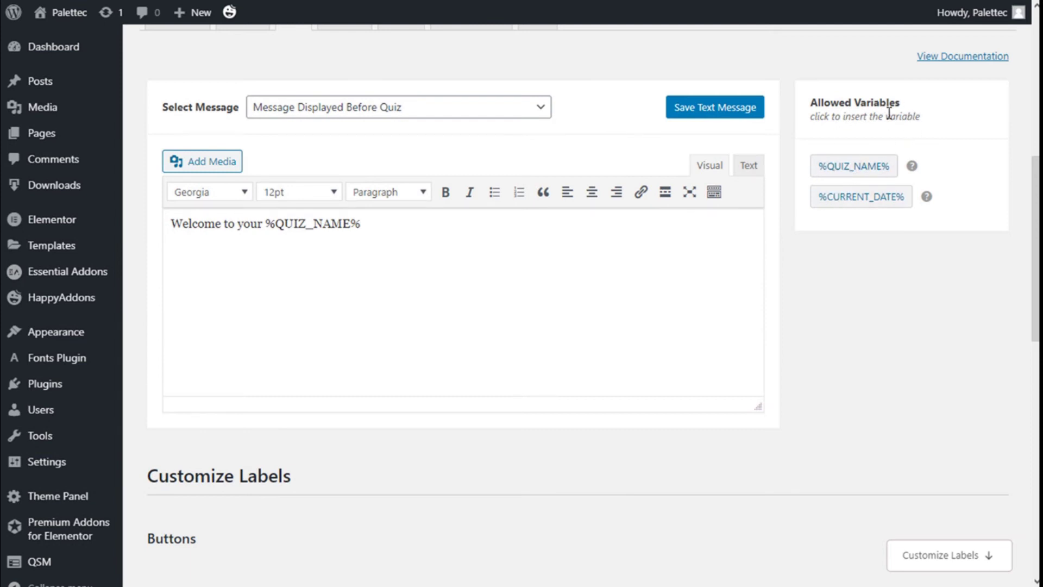
Scroll through the Customize Labels and Validation Messages fields without changing them
scroll(472, 228, down, 2)
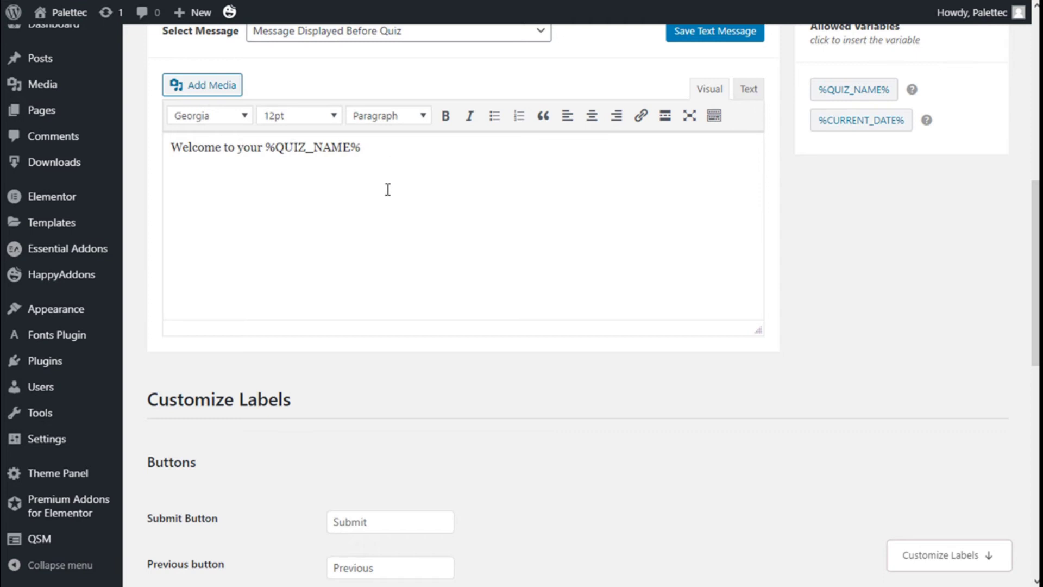
scroll(386, 195, down, 7)
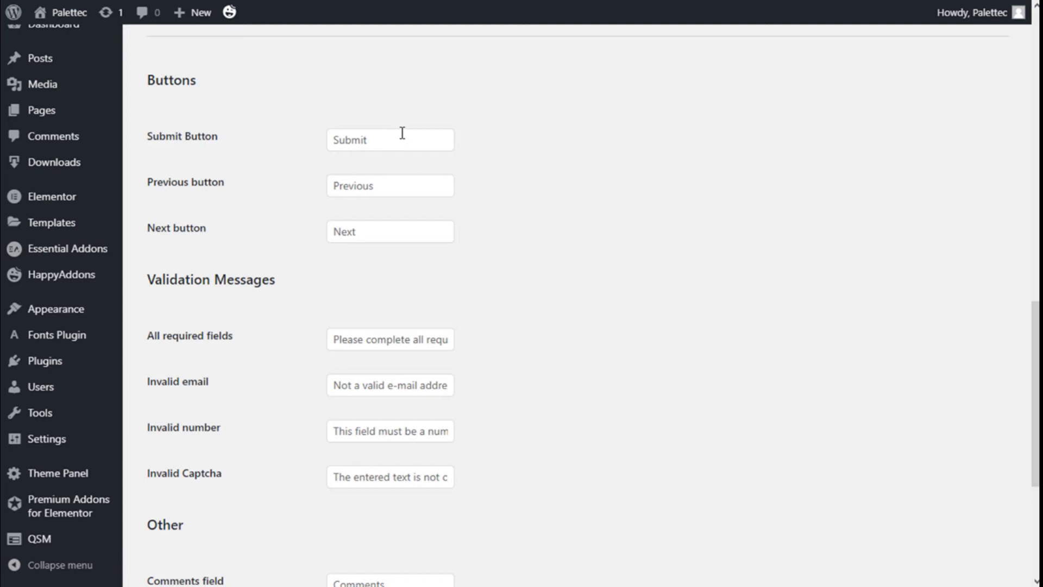
scroll(396, 139, down, 1)
scroll(409, 112, down, 3)
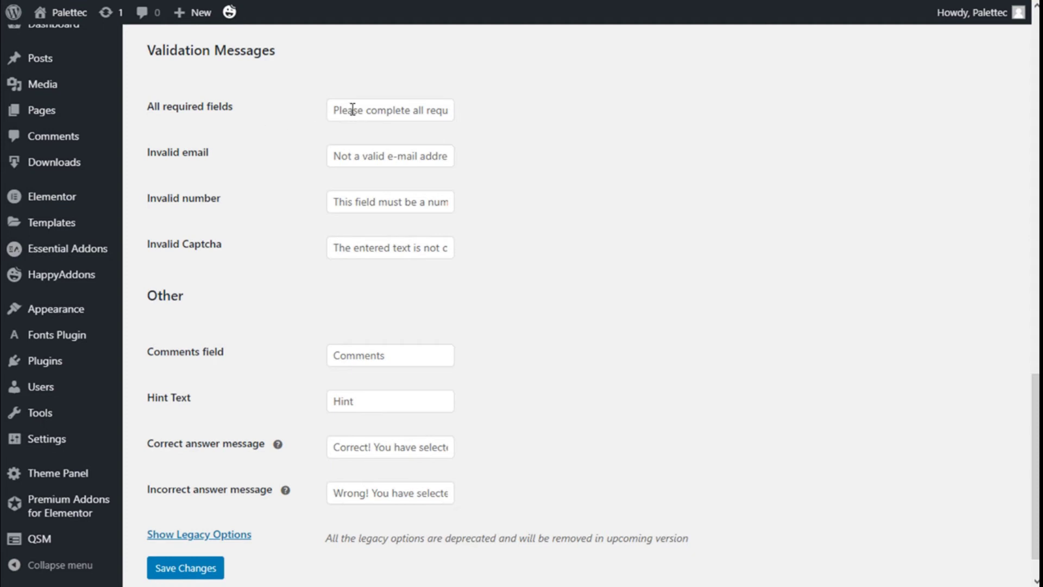
click(378, 110)
scroll(229, 124, down, 1)
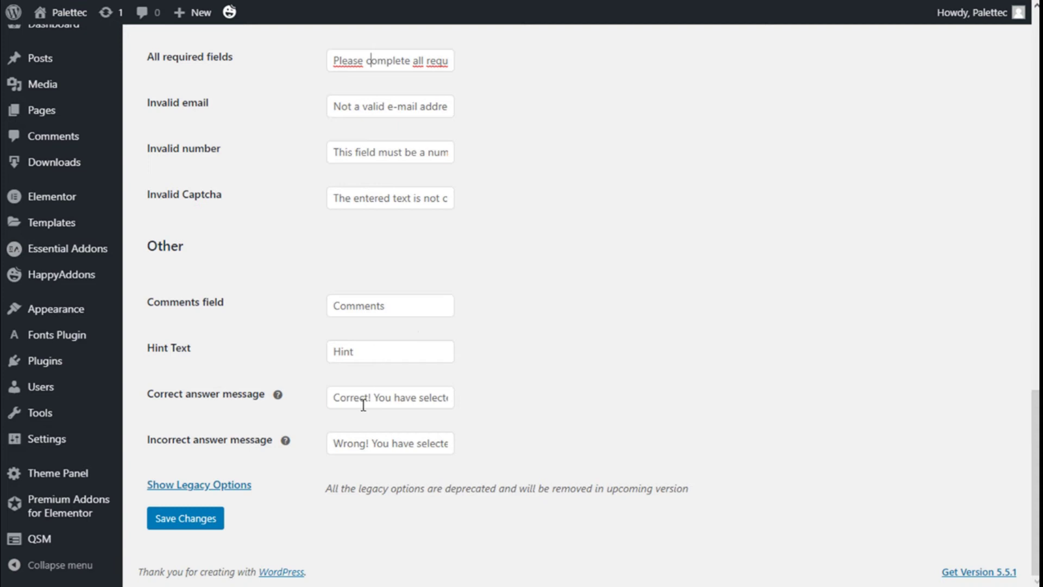
mouse_move(284, 396)
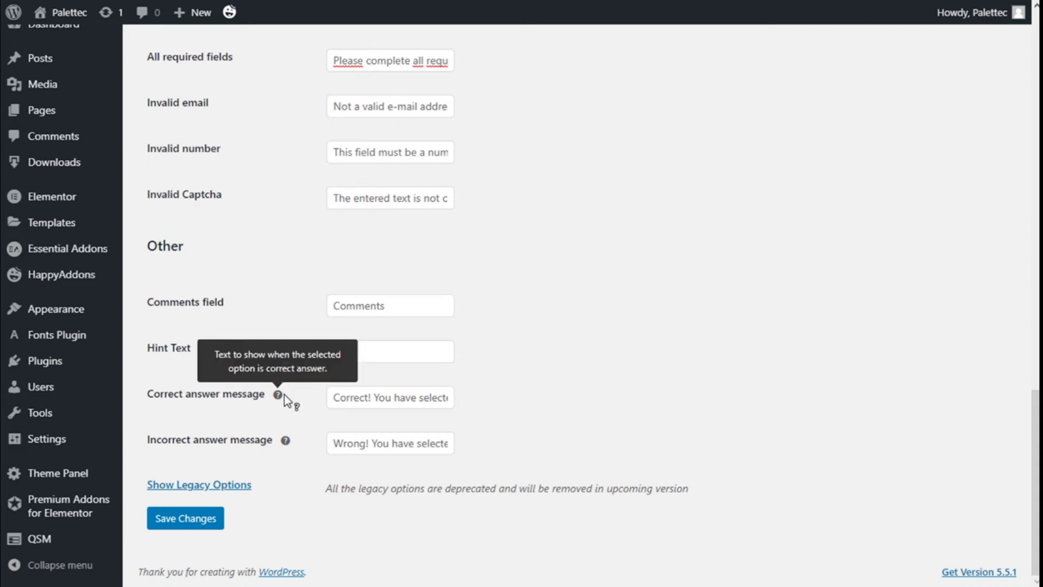
mouse_move(285, 441)
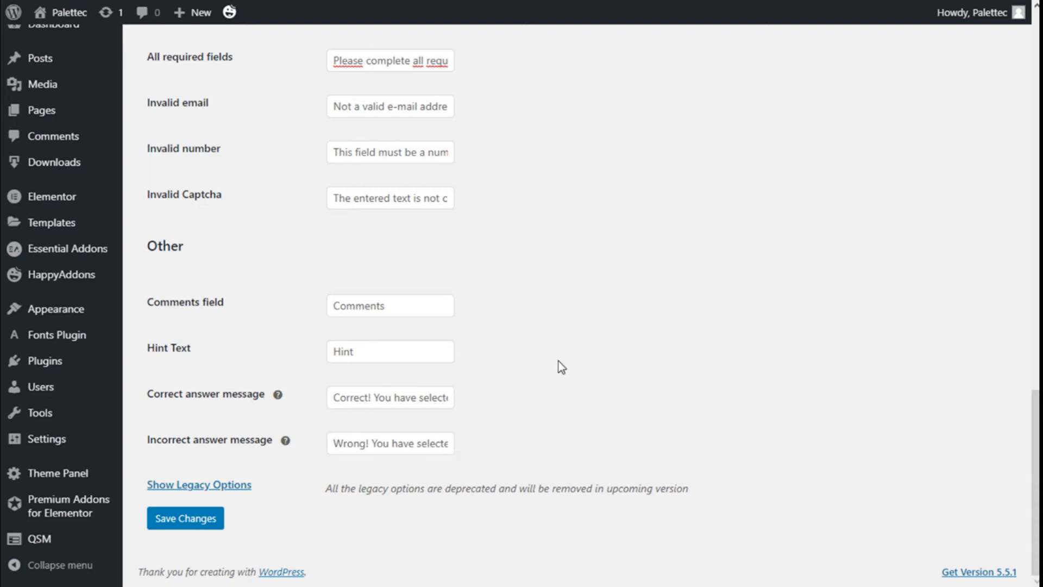
scroll(558, 361, up, 15)
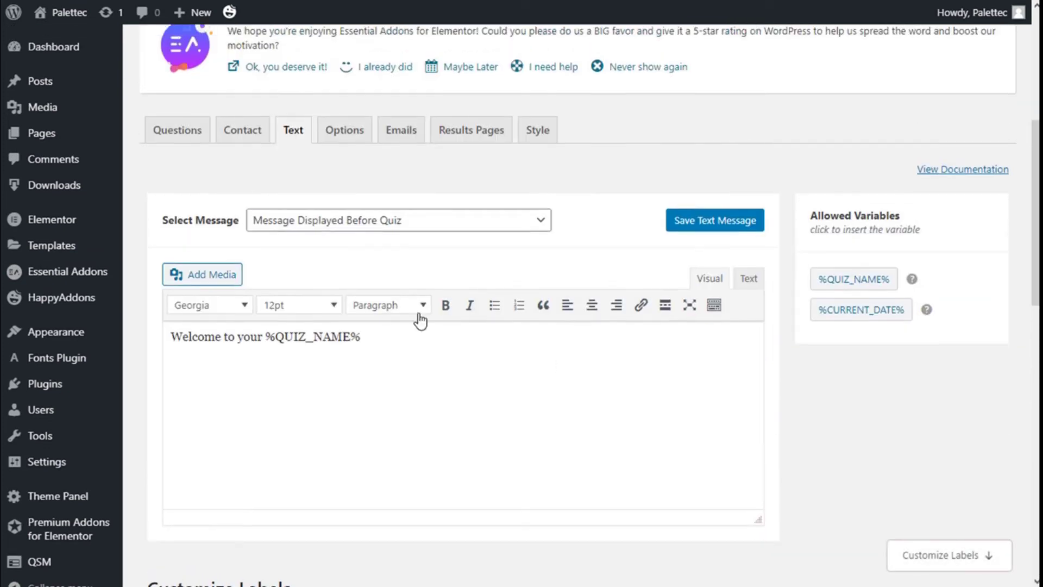
scroll(421, 320, up, 3)
click(351, 277)
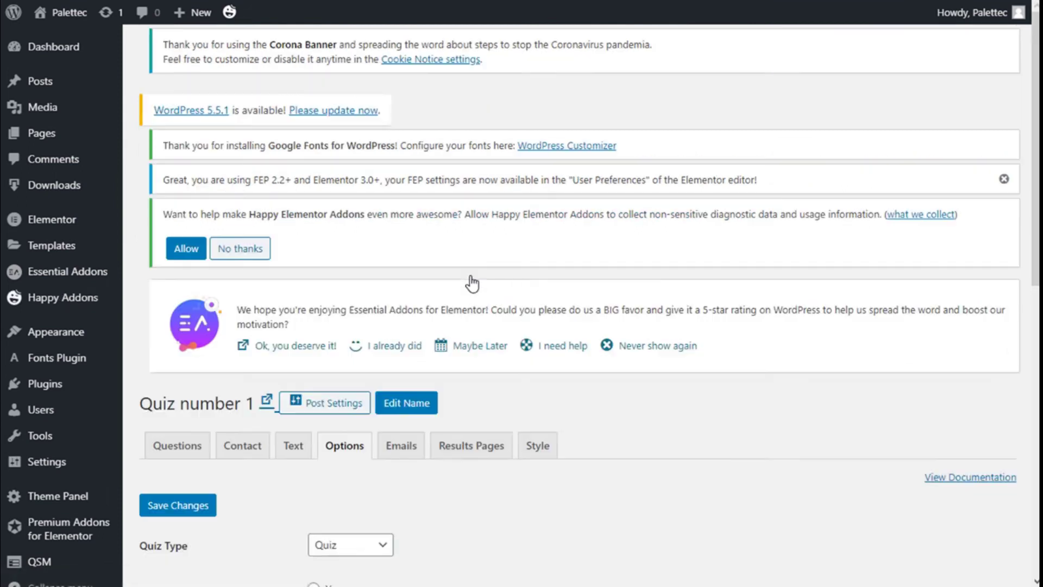
scroll(473, 278, down, 6)
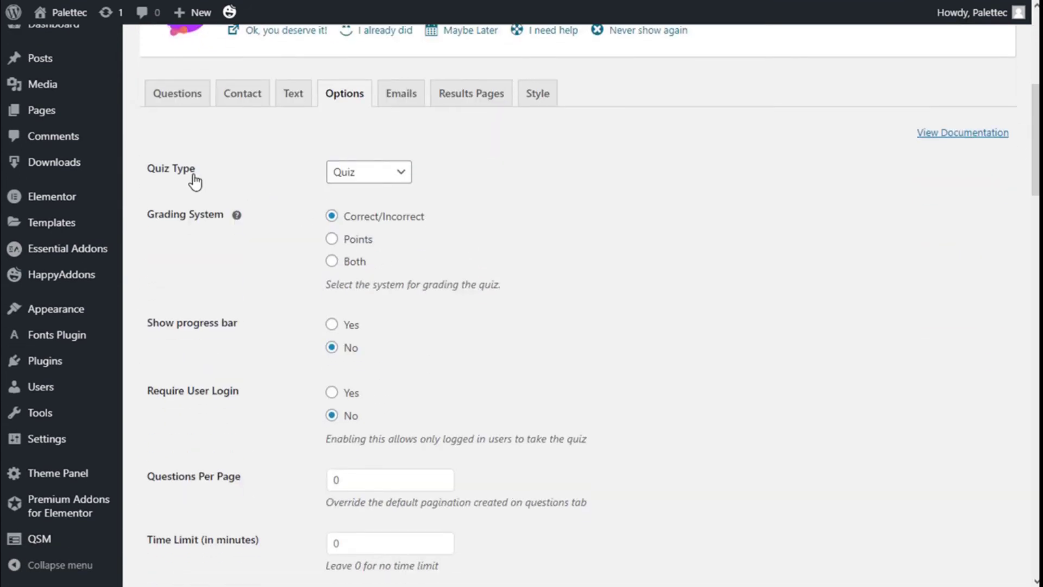
click(406, 179)
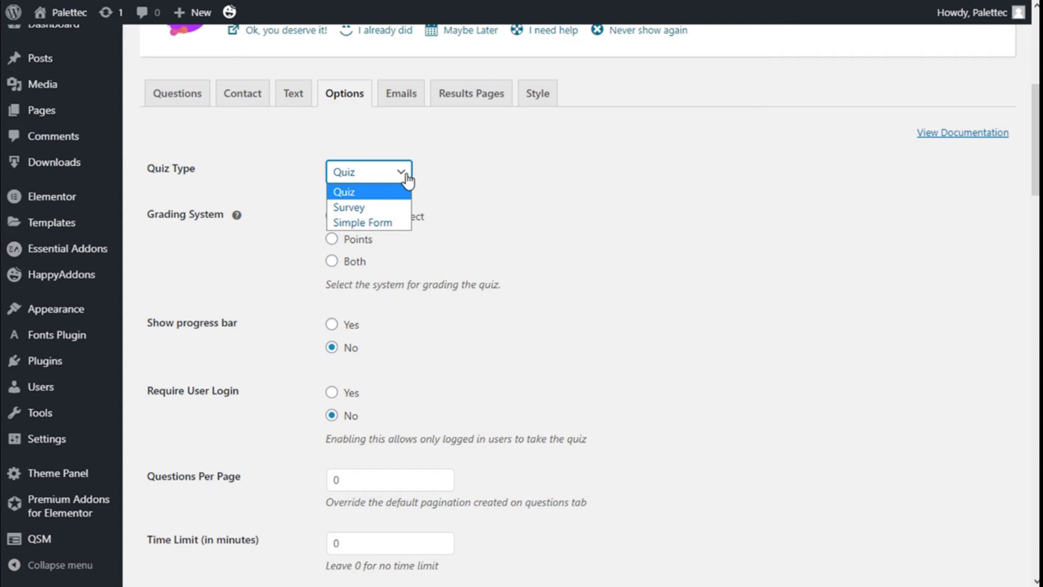
click(483, 193)
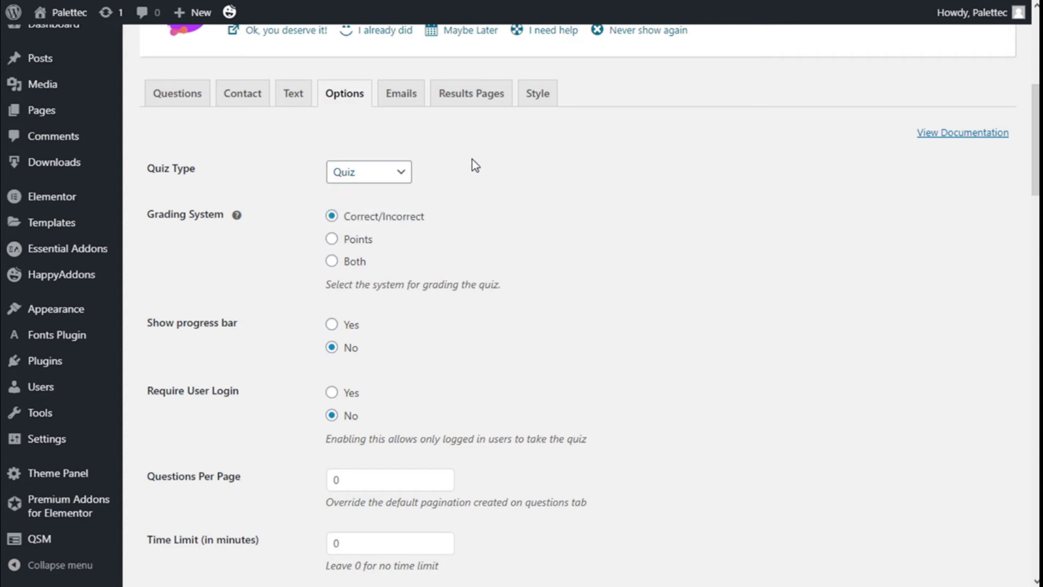
scroll(472, 161, down, 1)
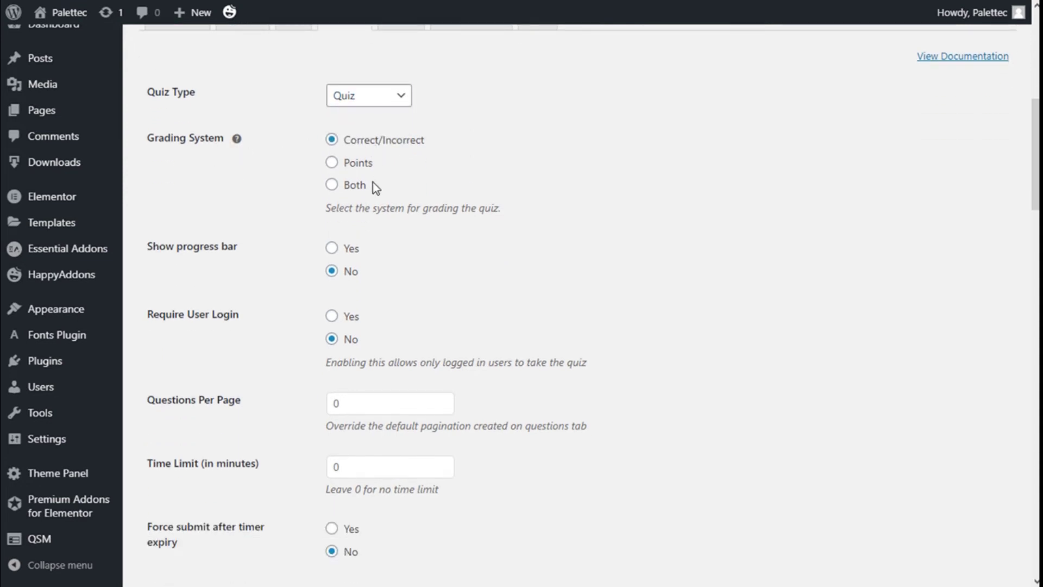
scroll(407, 142, down, 2)
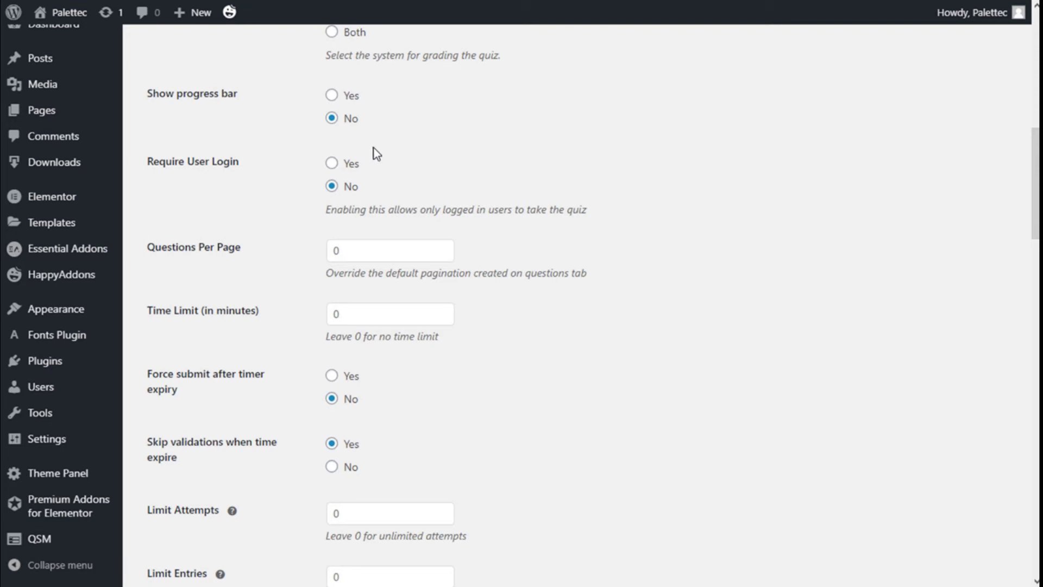
scroll(228, 162, down, 1)
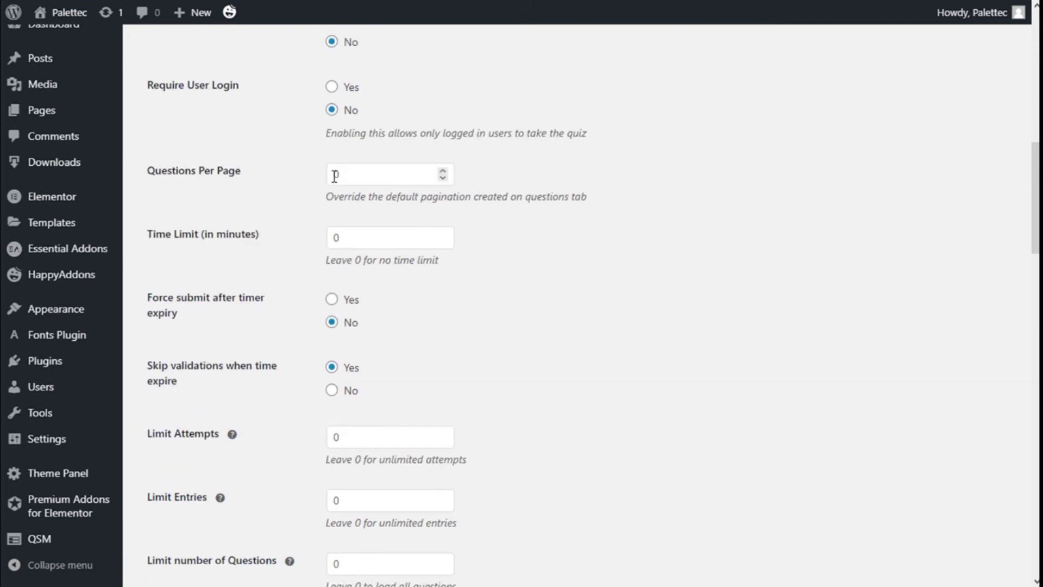
scroll(603, 178, down, 1)
scroll(603, 178, down, 1)
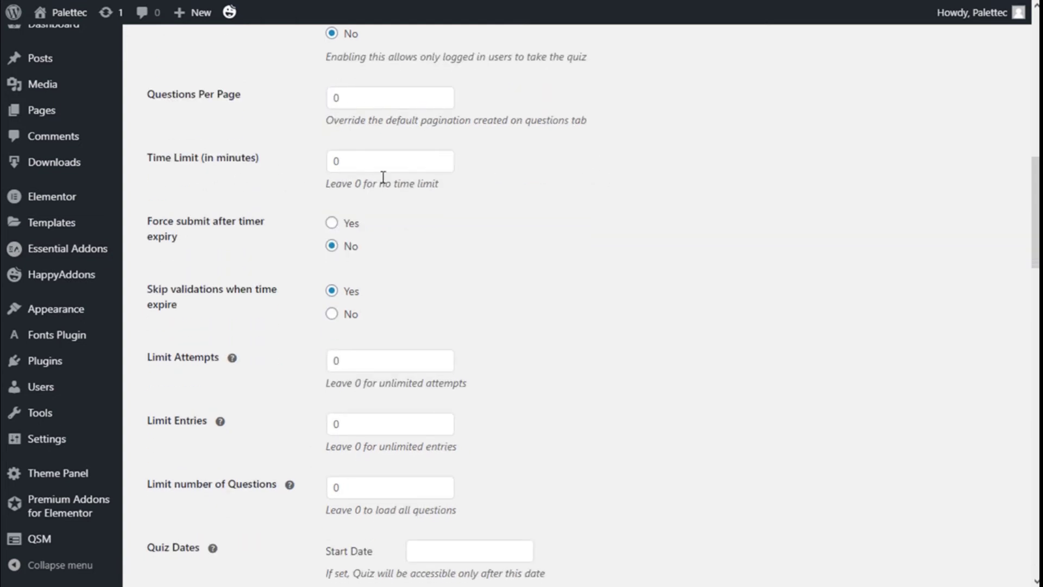
scroll(463, 182, down, 1)
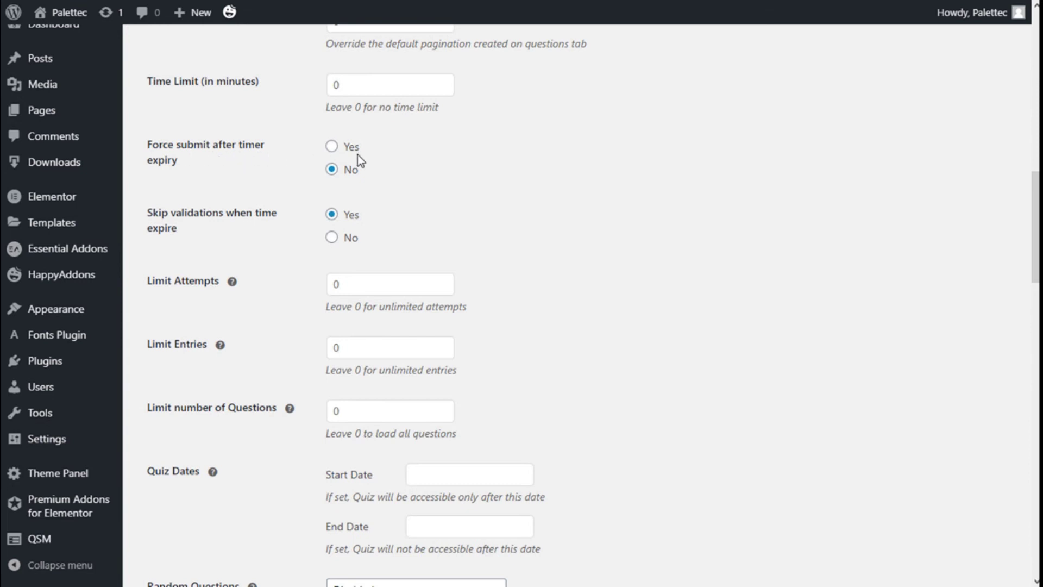
scroll(418, 154, down, 1)
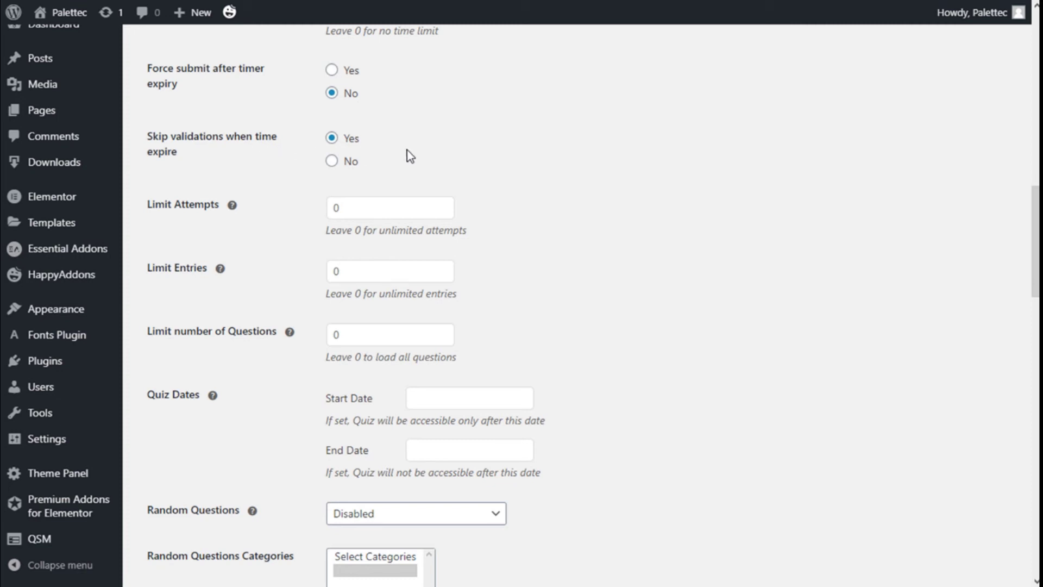
scroll(360, 155, down, 1)
scroll(233, 142, down, 1)
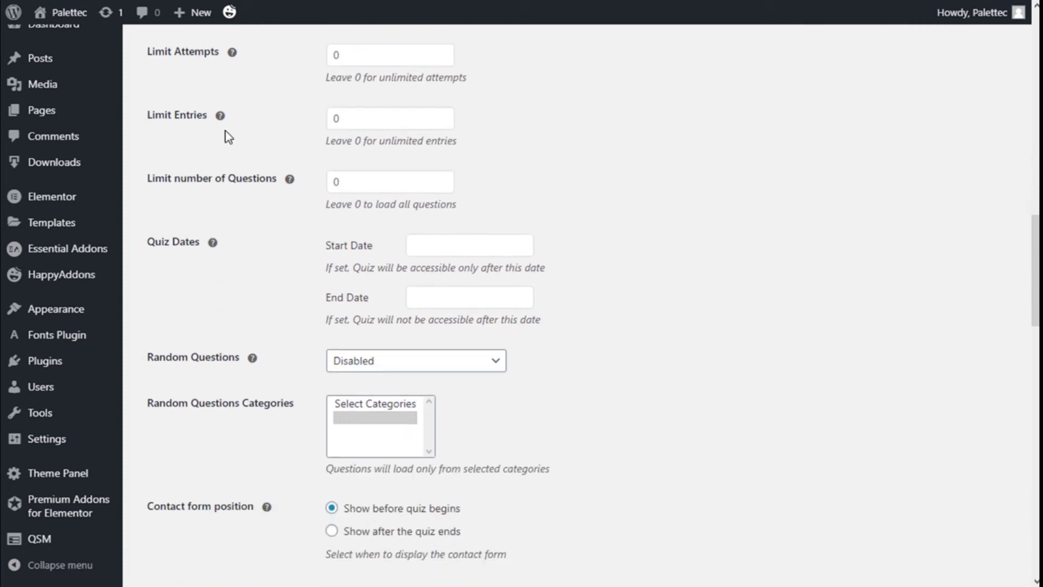
scroll(216, 170, down, 1)
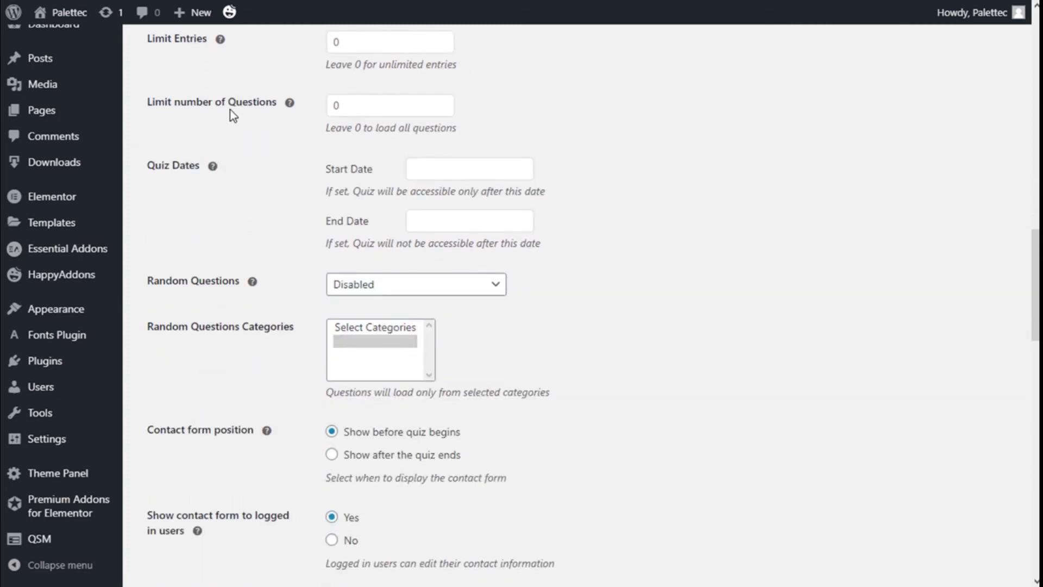
scroll(268, 111, down, 1)
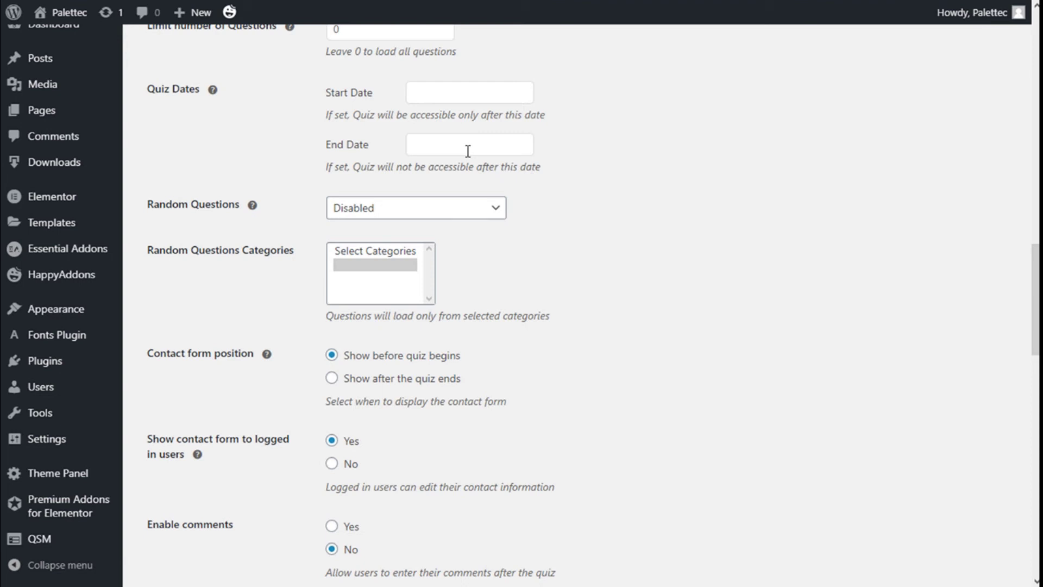
scroll(356, 139, down, 1)
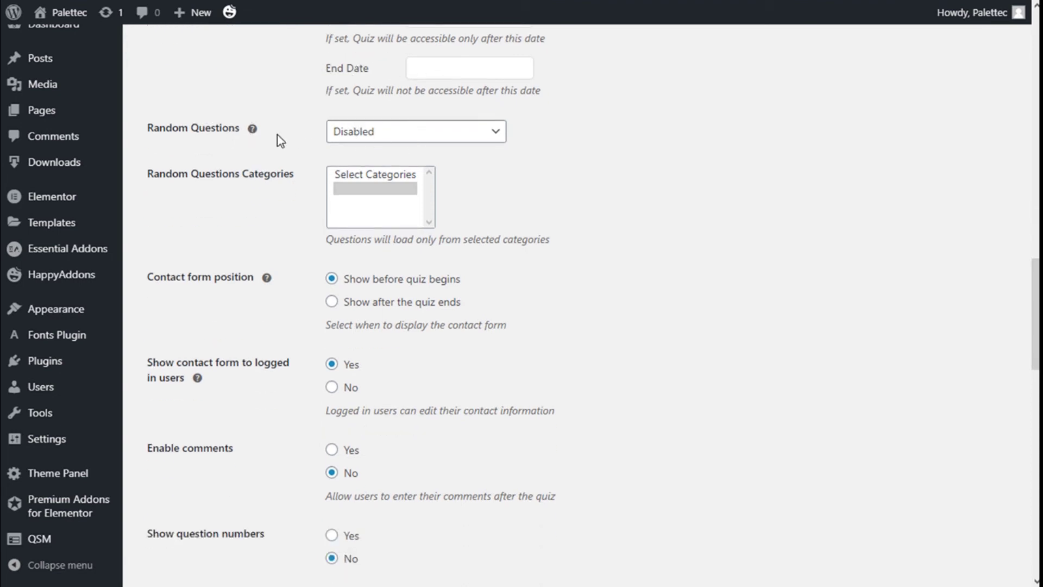
scroll(288, 134, down, 1)
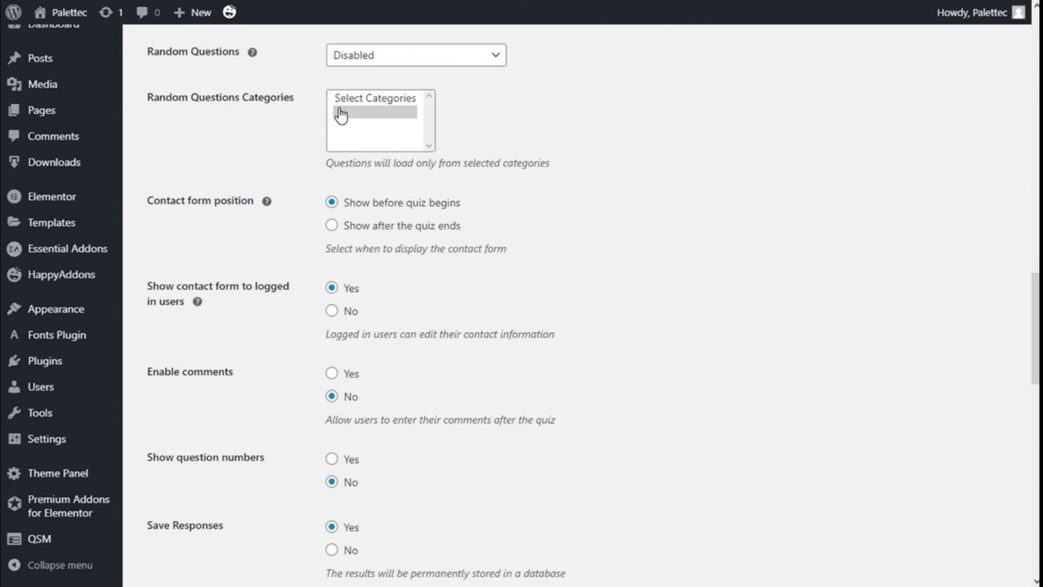
scroll(597, 95, down, 1)
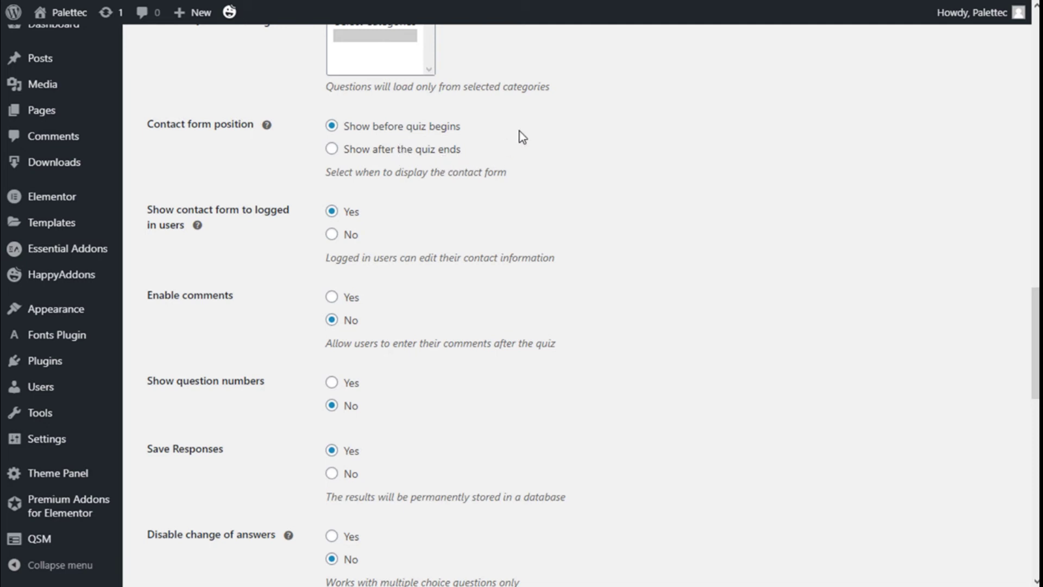
scroll(521, 130, down, 2)
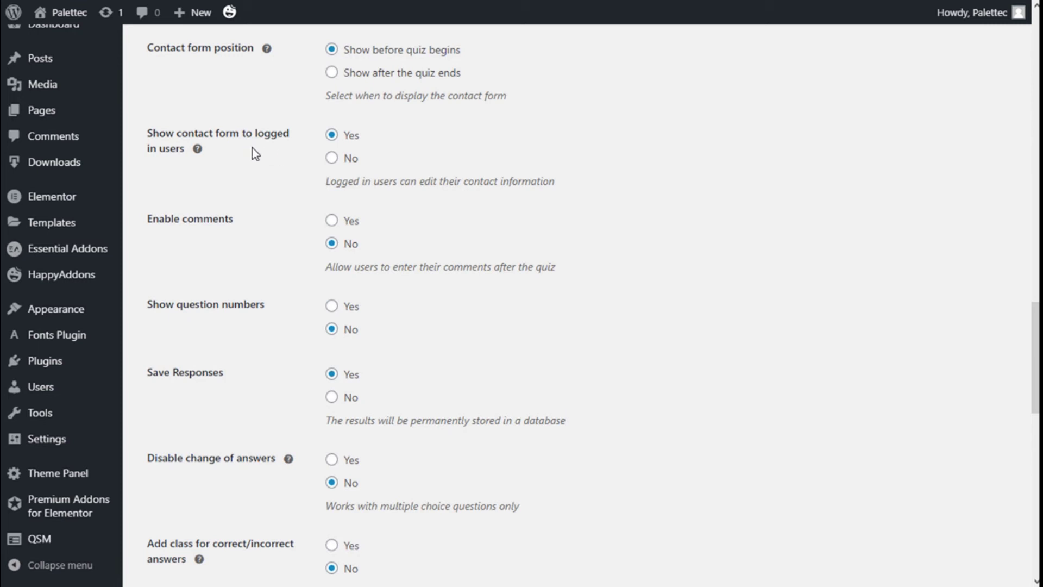
scroll(408, 153, down, 4)
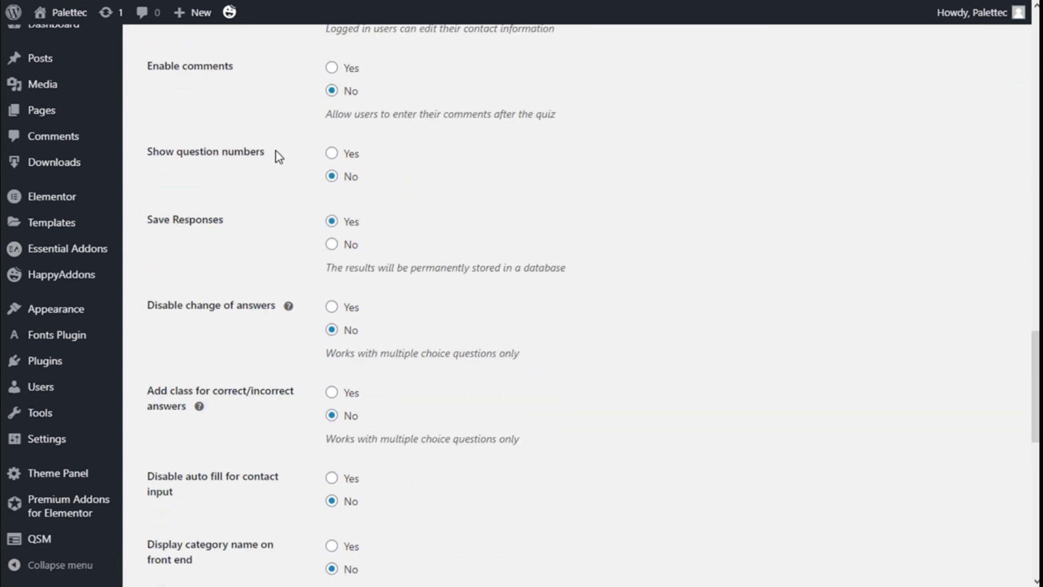
scroll(370, 159, down, 2)
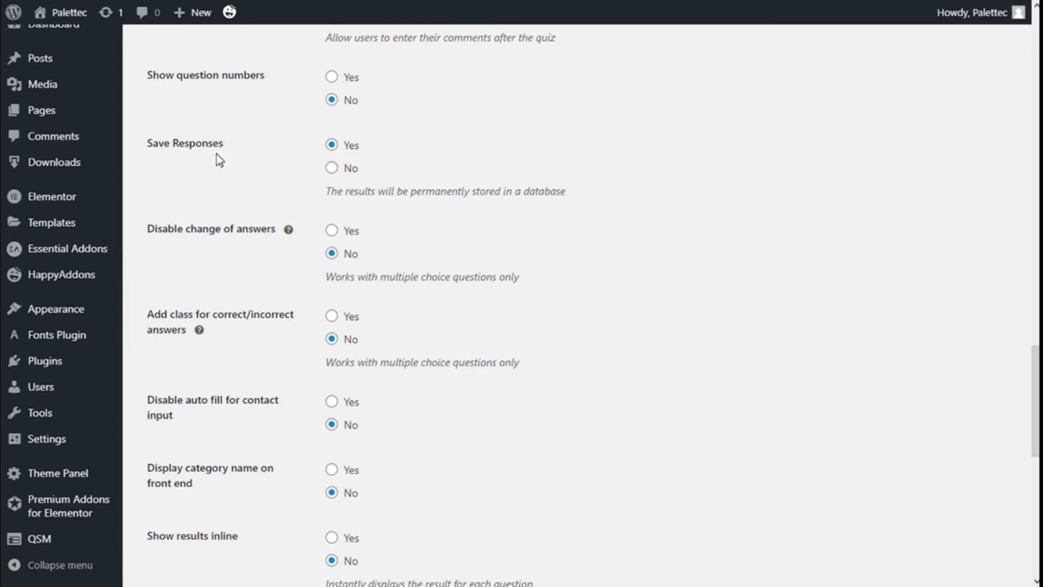
scroll(570, 165, down, 2)
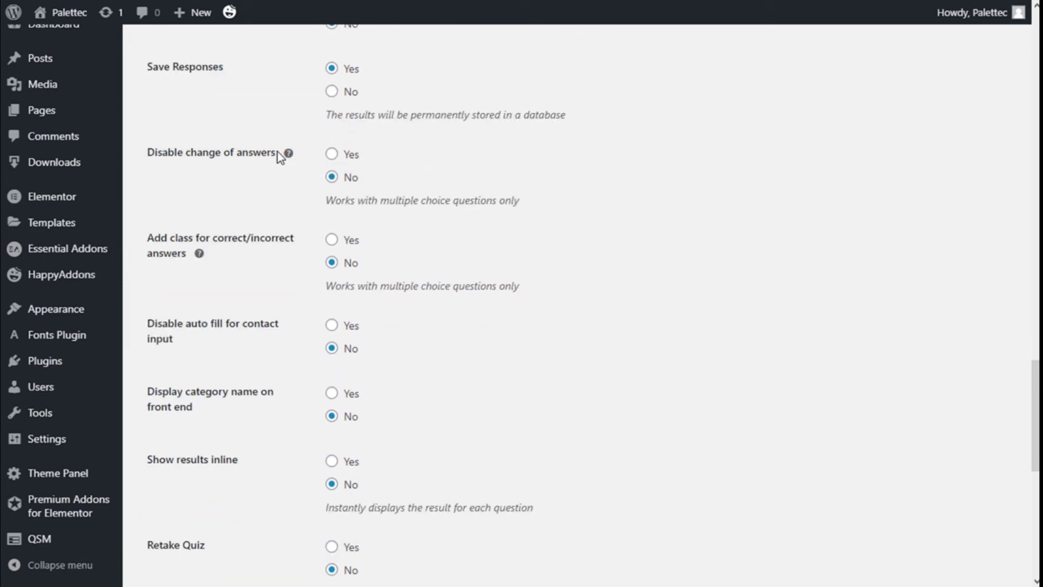
scroll(420, 145, down, 2)
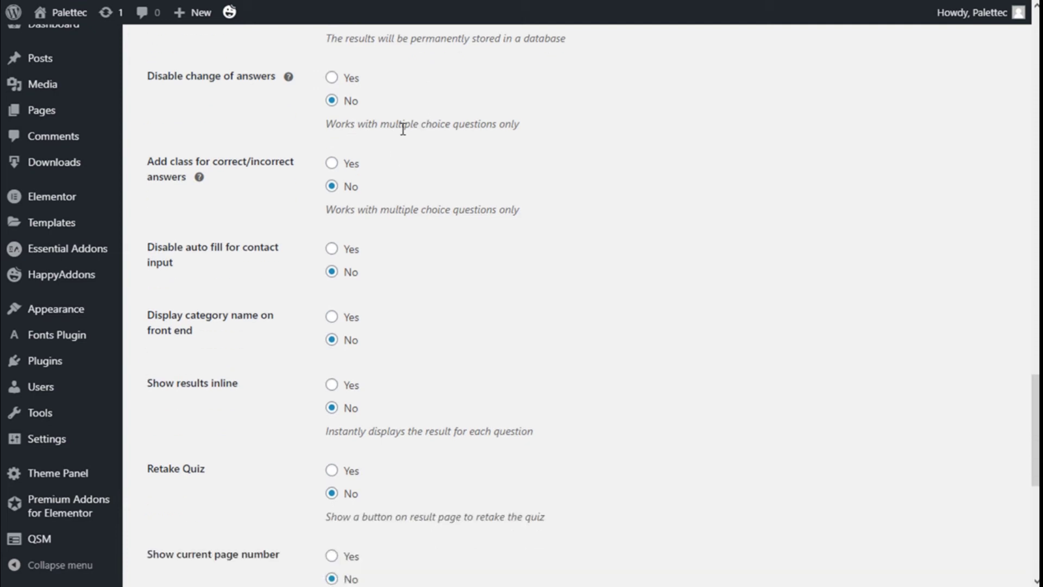
scroll(489, 147, up, 2)
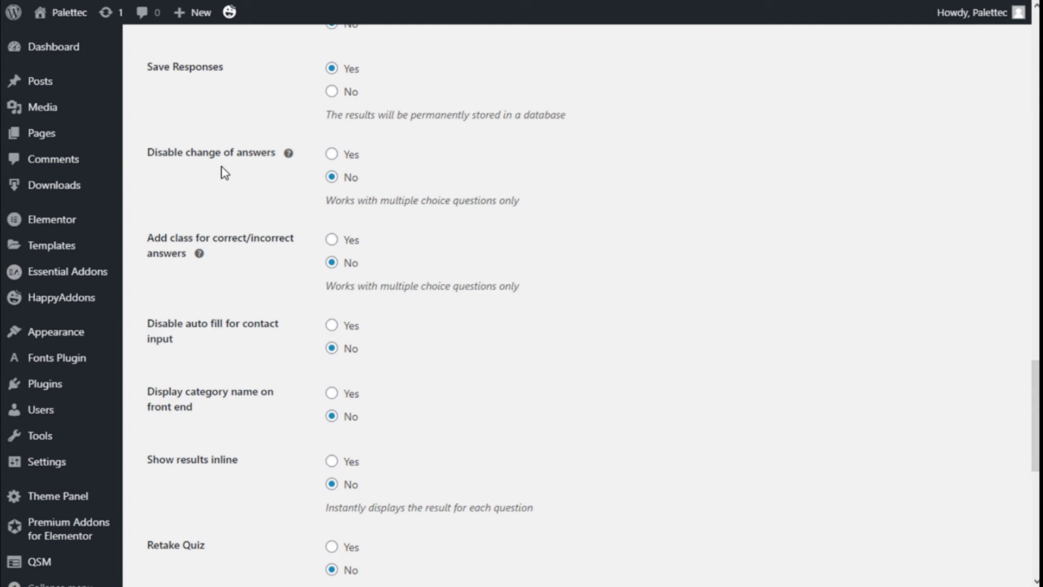
scroll(221, 167, down, 2)
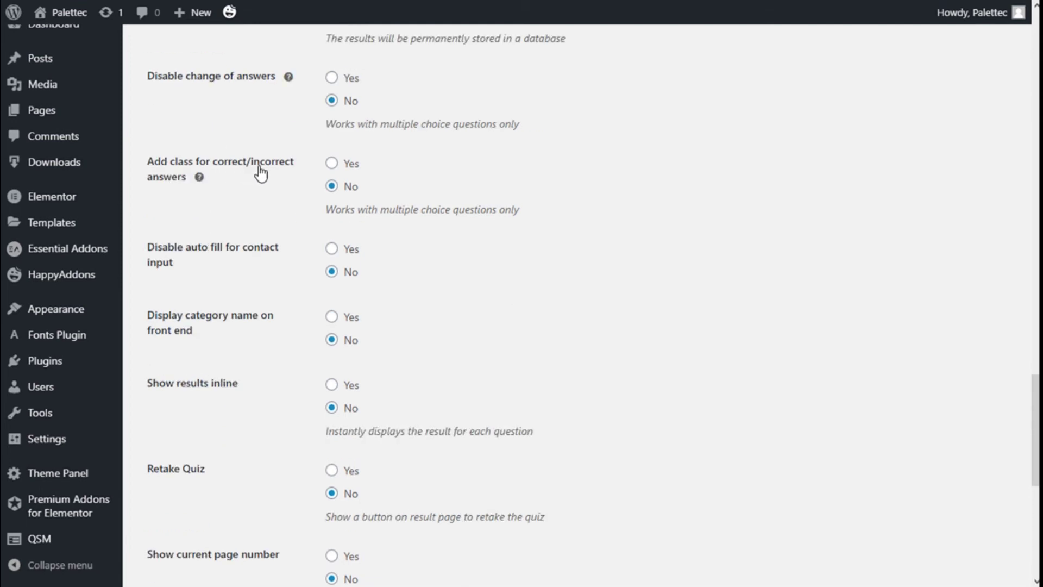
scroll(447, 168, down, 2)
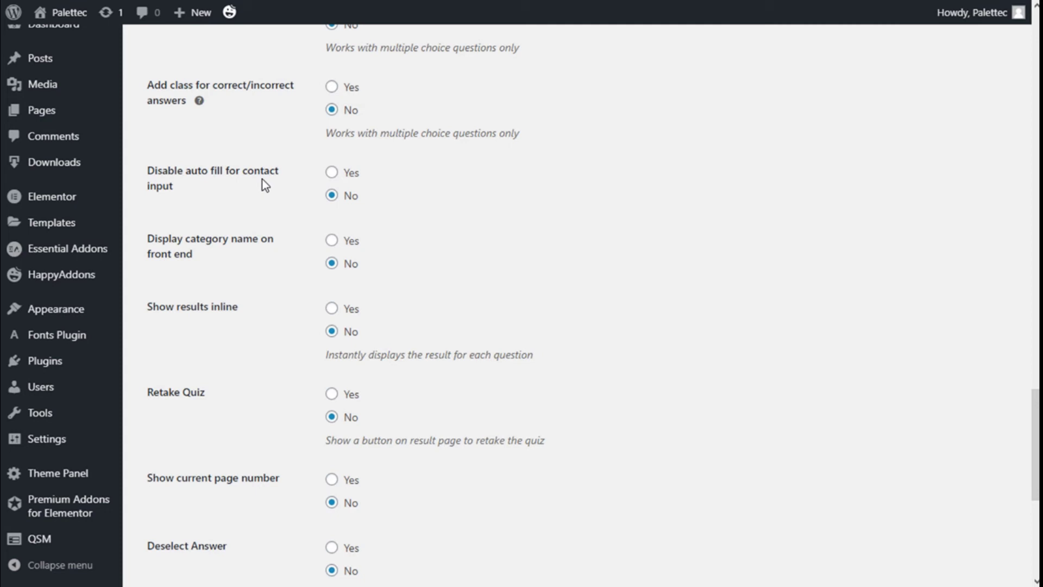
scroll(223, 185, down, 2)
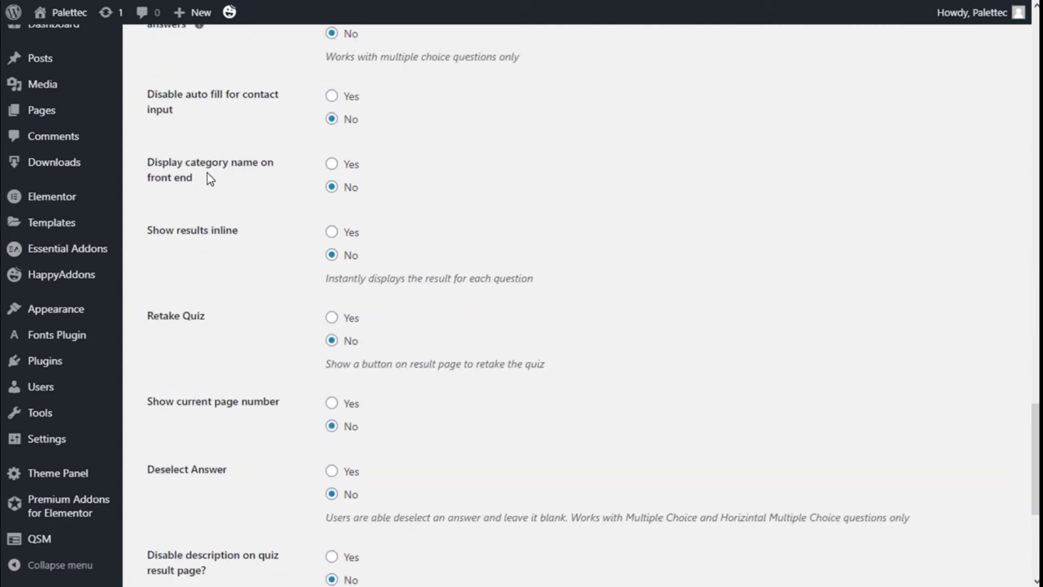
scroll(209, 195, down, 2)
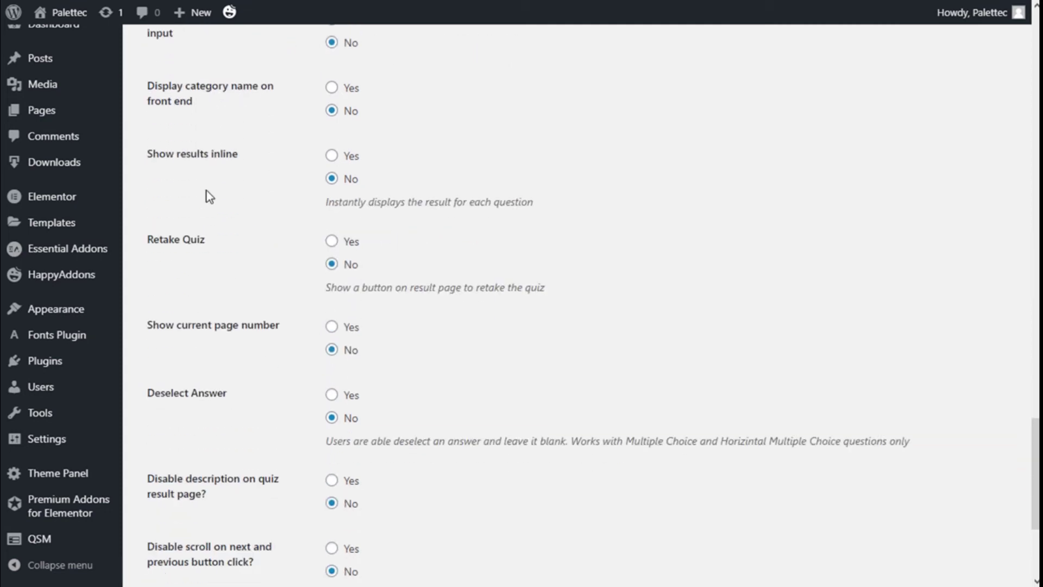
scroll(402, 152, down, 2)
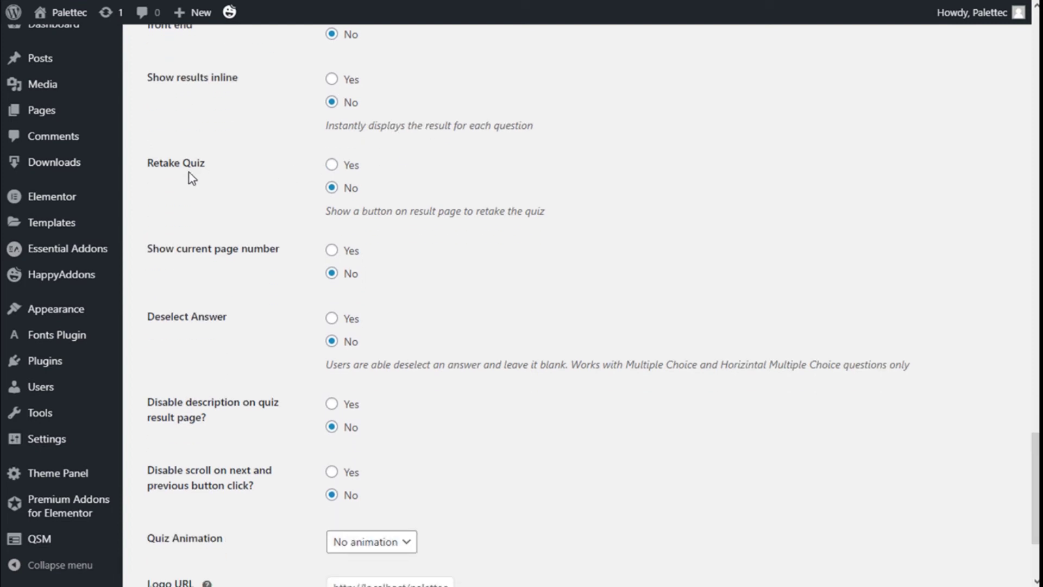
scroll(349, 142, down, 2)
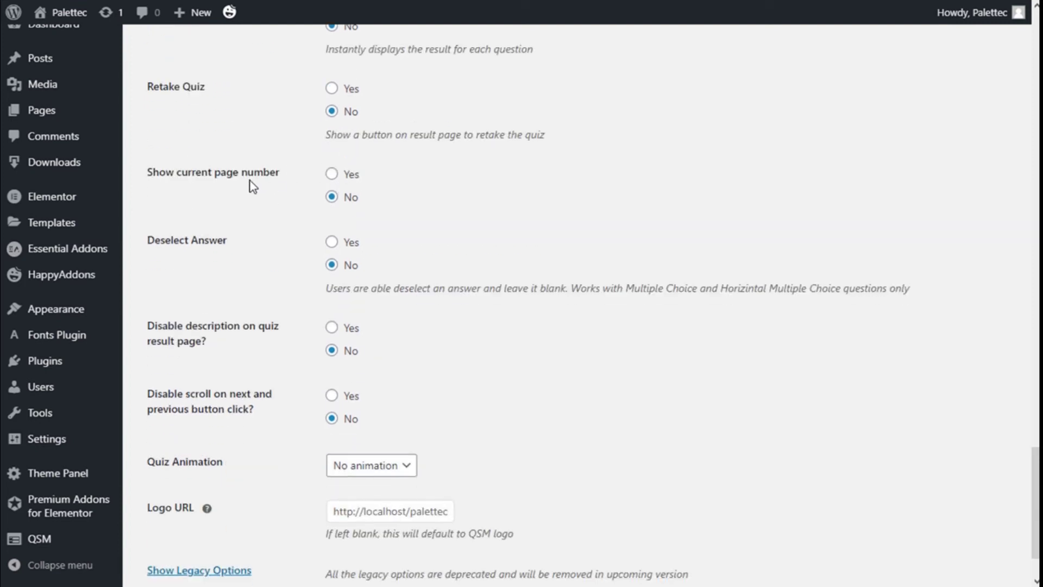
scroll(304, 187, down, 2)
scroll(283, 222, down, 1)
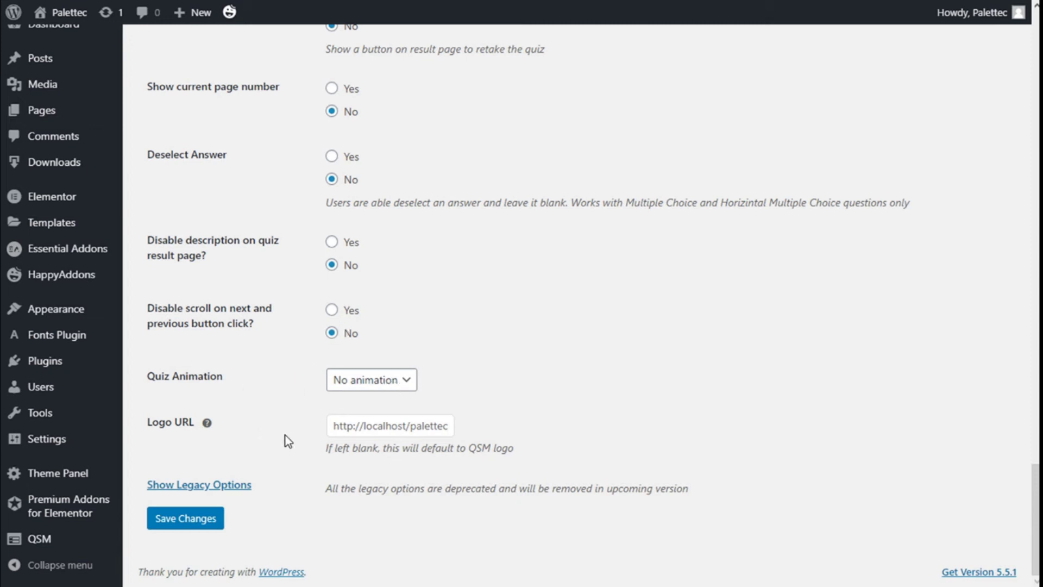
mouse_move(206, 424)
scroll(617, 356, up, 20)
scroll(617, 356, up, 15)
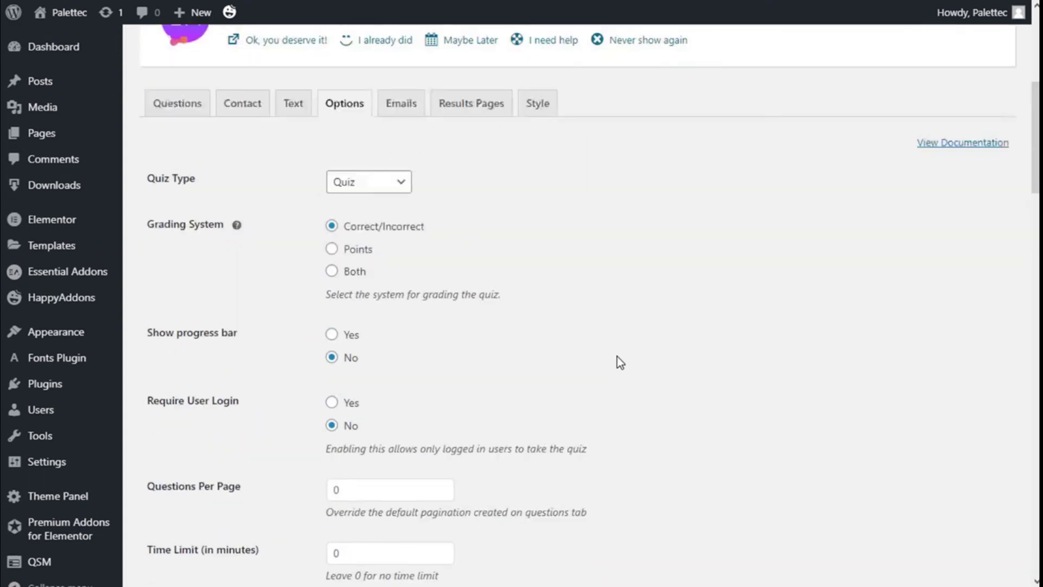
scroll(617, 356, down, 3)
Open the quiz's Emails tab and look over the first email's settings
click(416, 322)
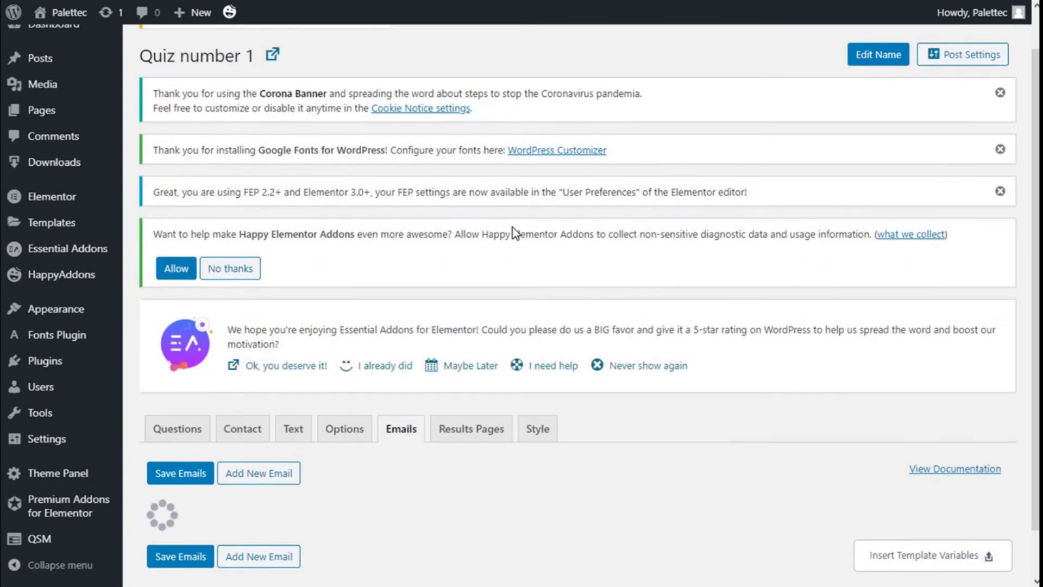
scroll(536, 242, down, 4)
scroll(536, 242, down, 3)
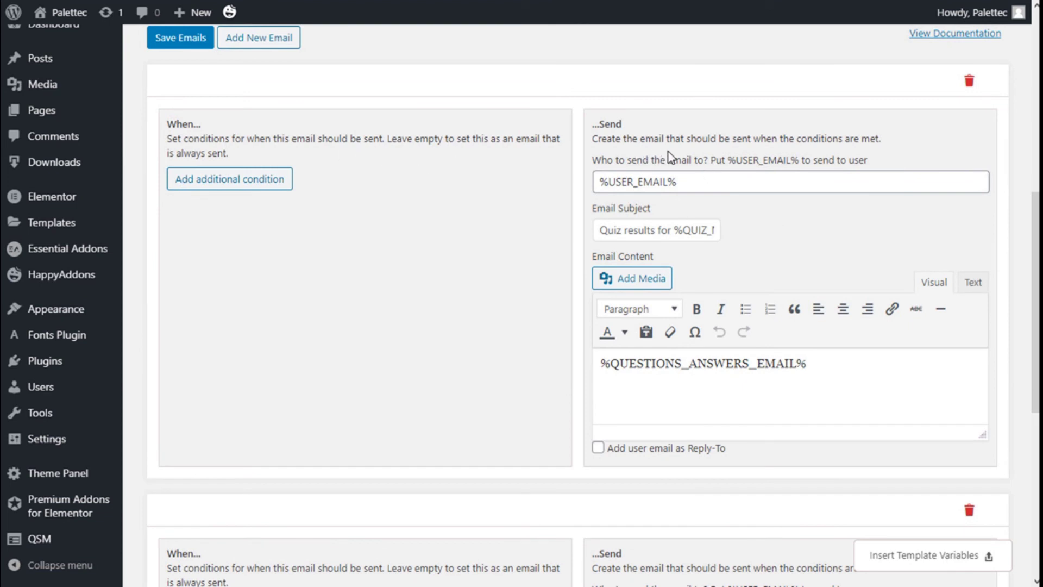
scroll(808, 220, down, 3)
scroll(808, 226, up, 1)
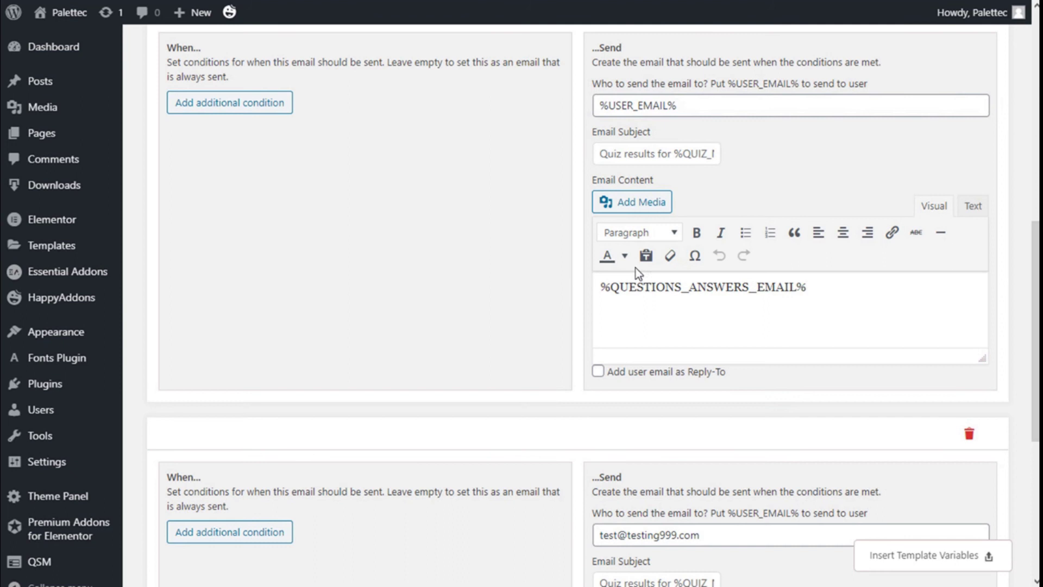
scroll(885, 279, up, 1)
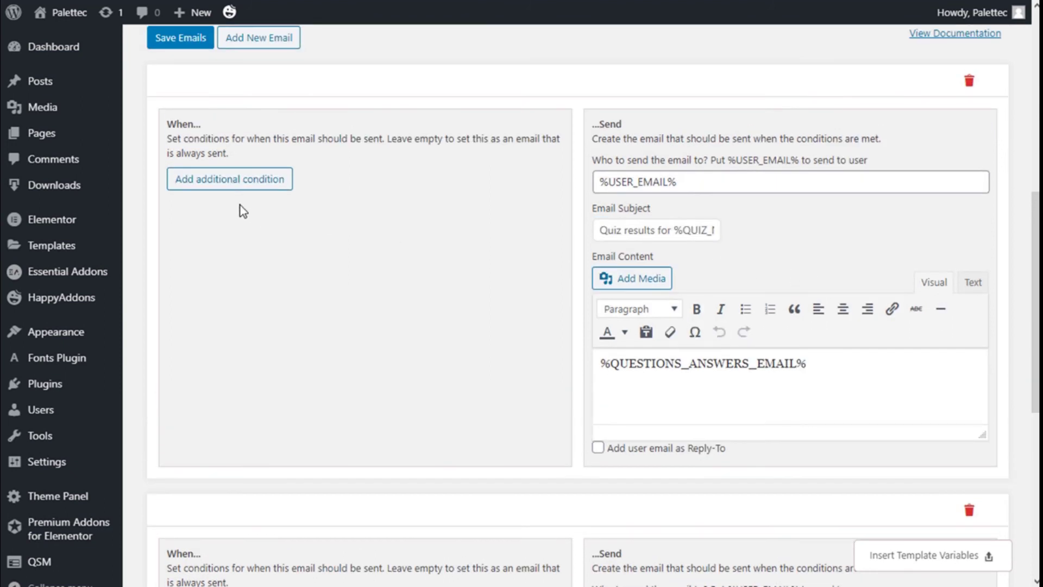
Add a condition to the first email: Total points earned is equal to 0
click(226, 184)
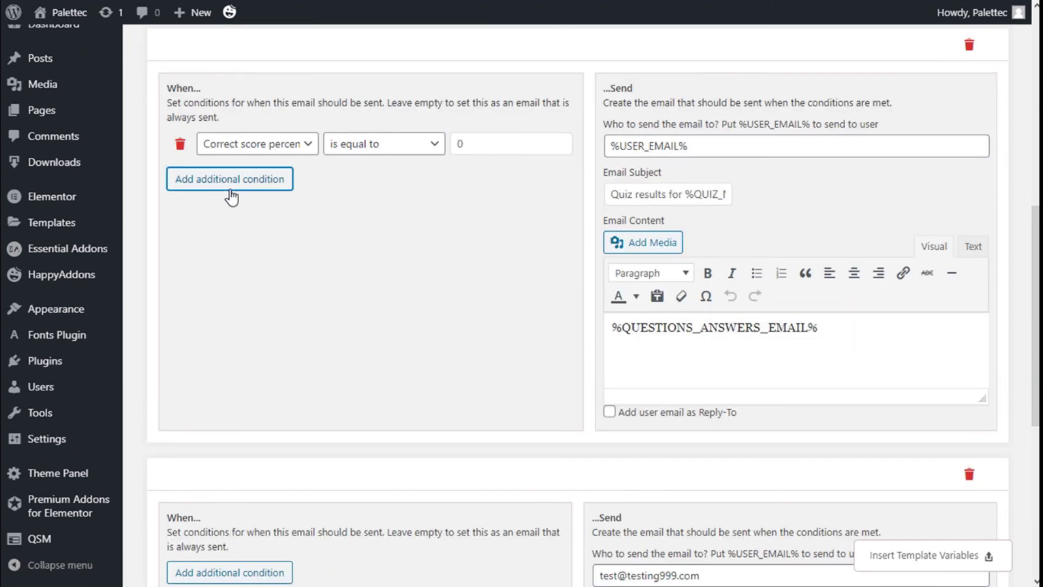
click(266, 144)
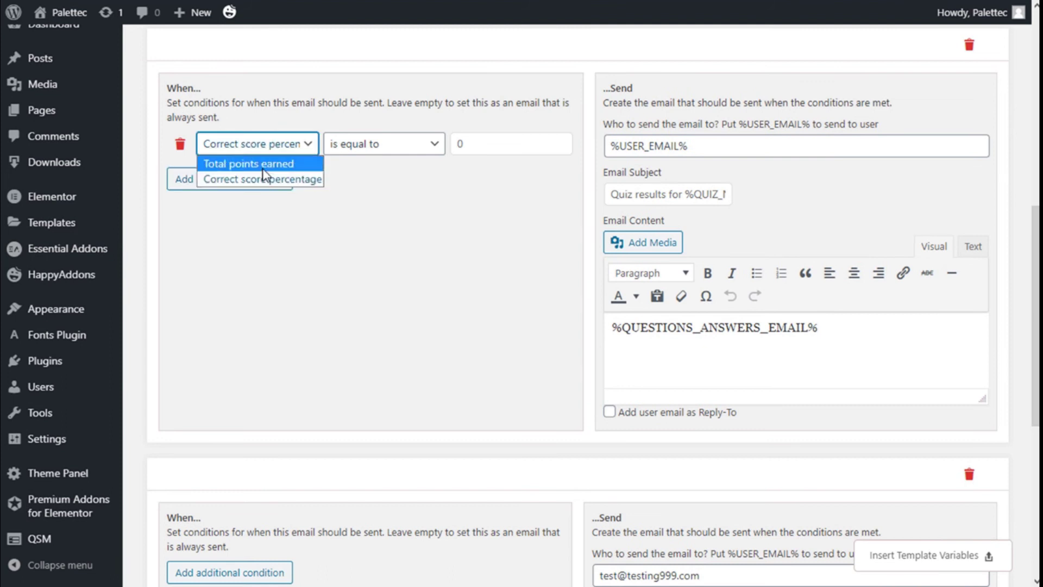
click(262, 166)
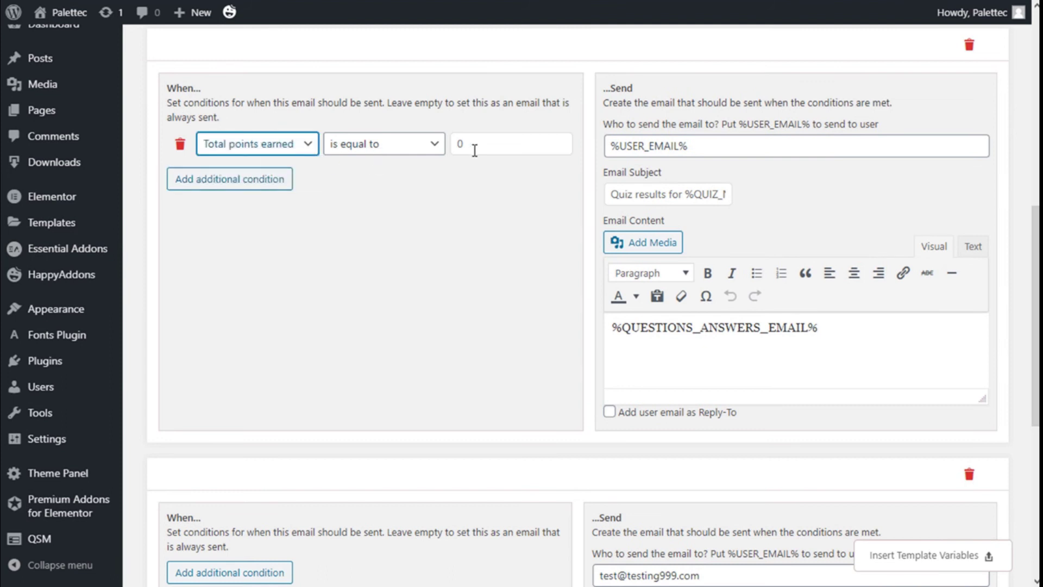
click(429, 152)
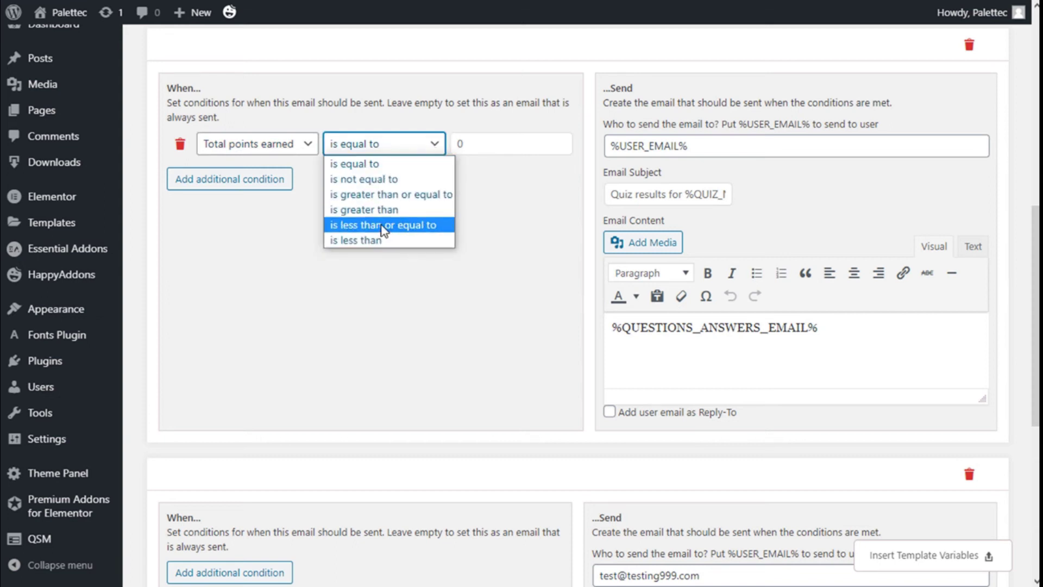
click(510, 209)
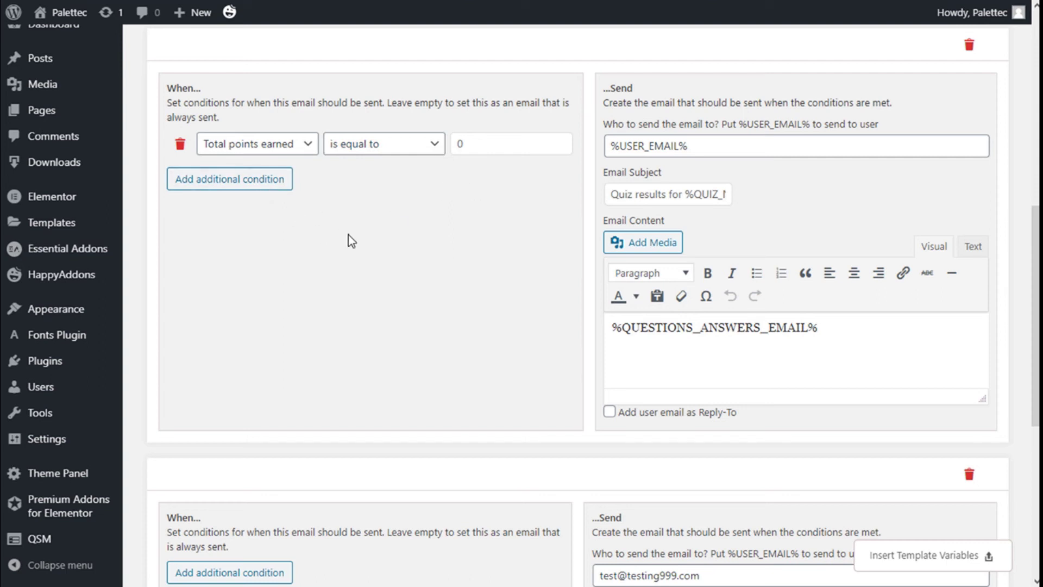
scroll(686, 262, down, 1)
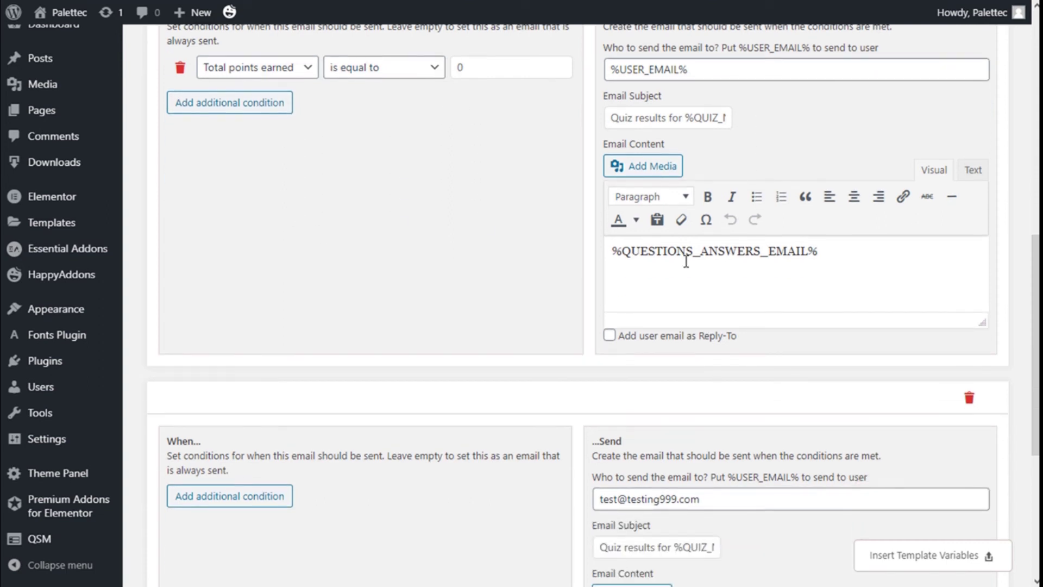
scroll(787, 279, up, 1)
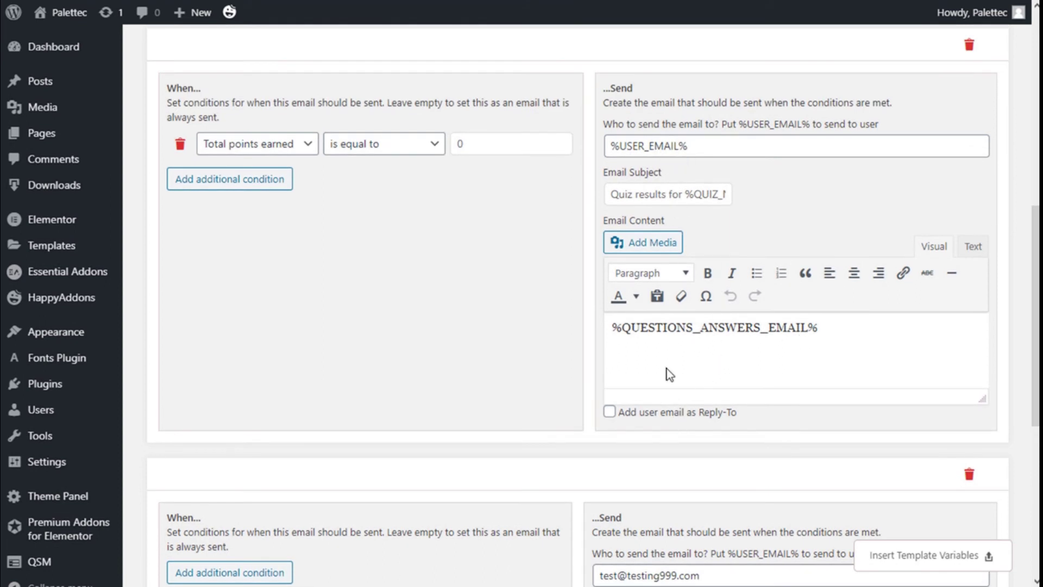
scroll(523, 239, down, 2)
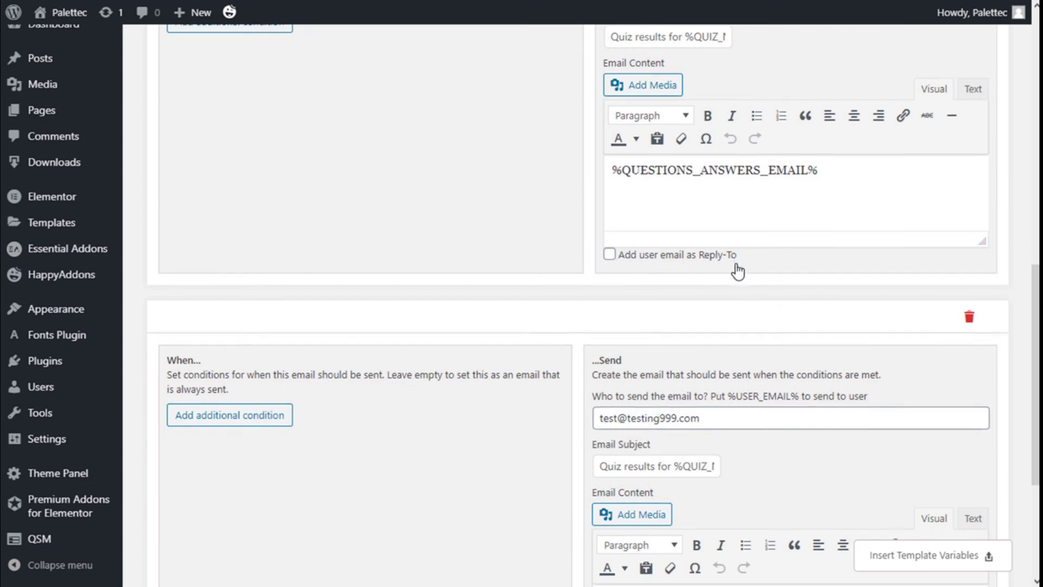
scroll(728, 270, down, 3)
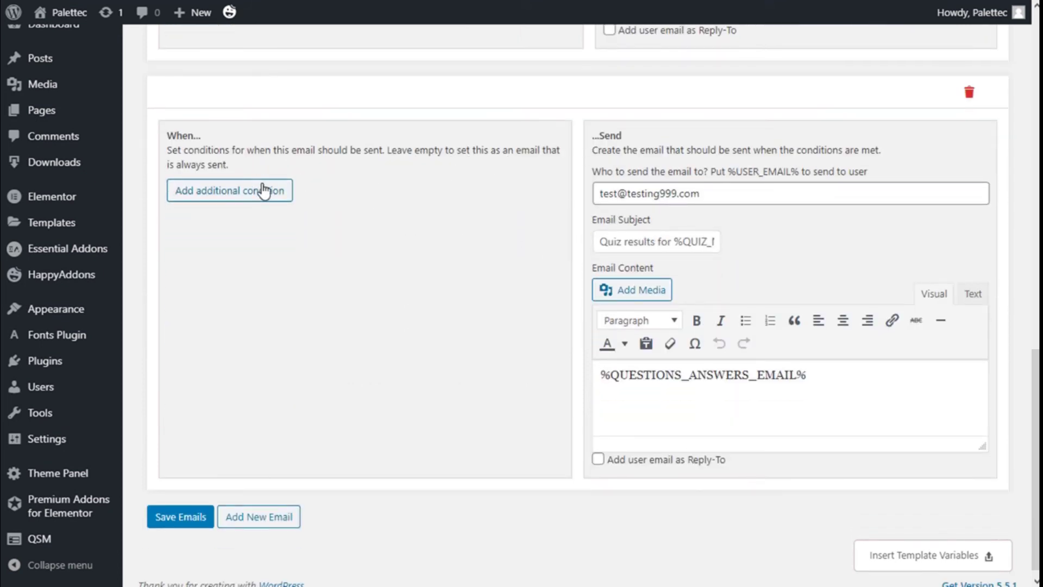
scroll(806, 163, down, 1)
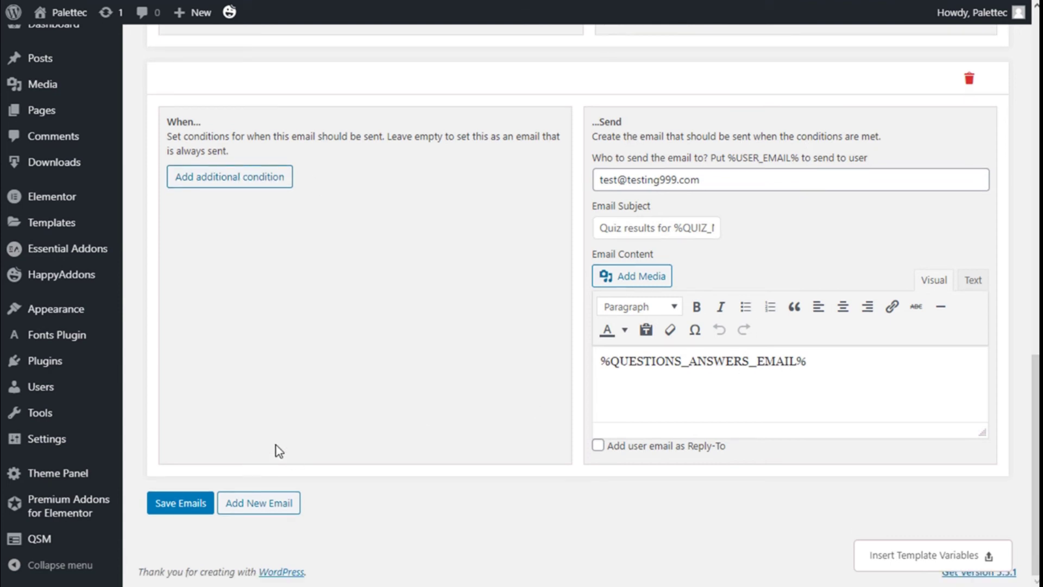
scroll(282, 435, up, 15)
scroll(454, 272, down, 4)
On the Results Pages tab, add an additional condition to the results page
click(464, 180)
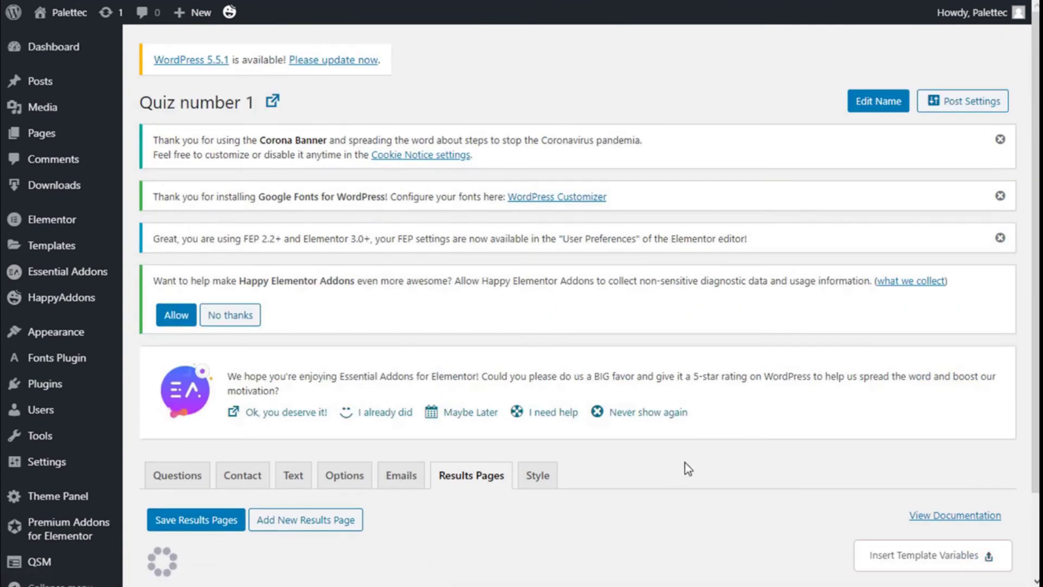
scroll(664, 414, down, 2)
scroll(488, 274, down, 6)
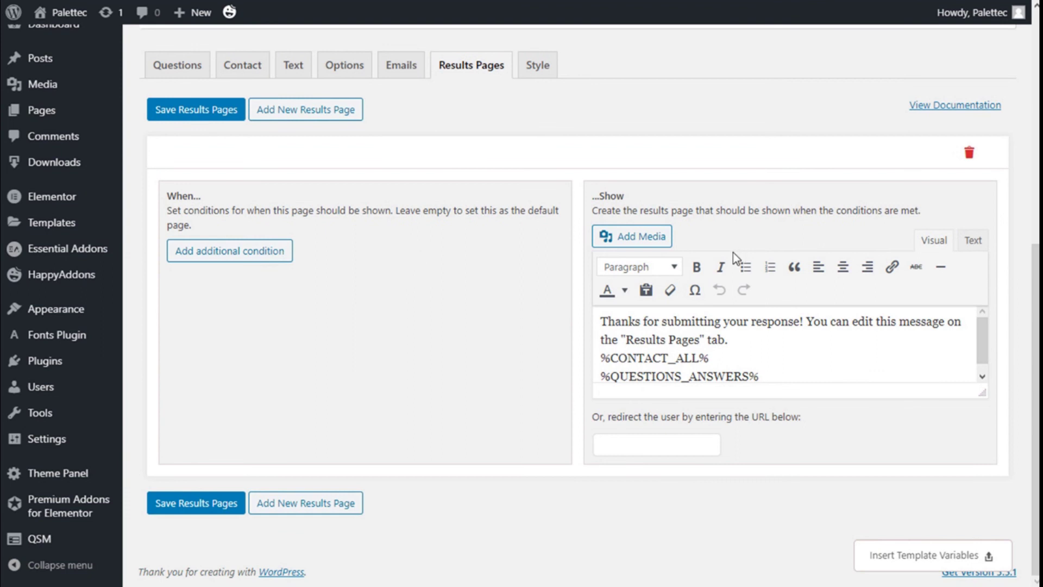
click(242, 250)
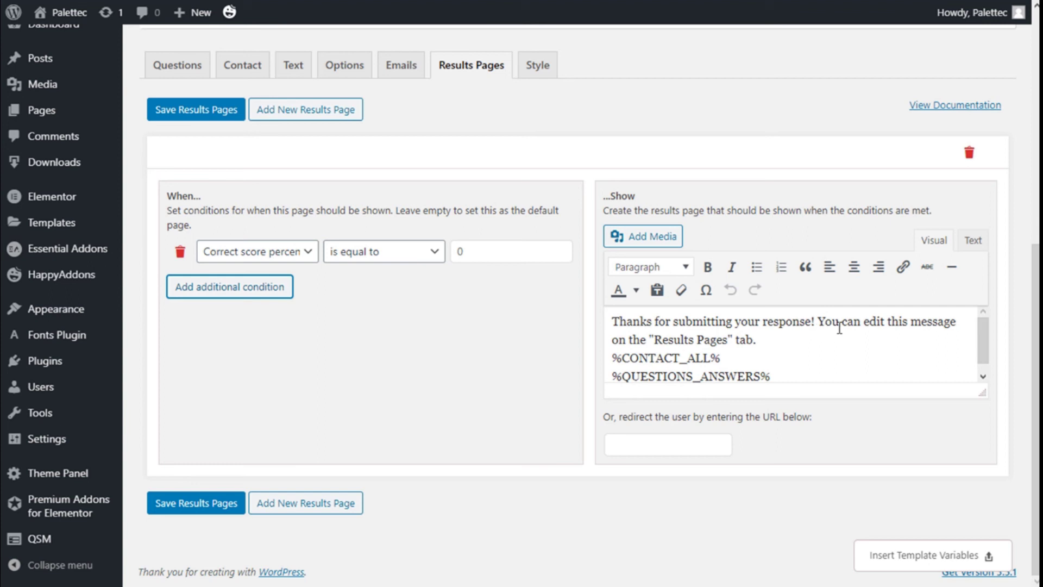
Delete the 'You can edit this message…' sentence from the thank-you text and save the results pages
drag(760, 340, 814, 320)
key(BackSpace)
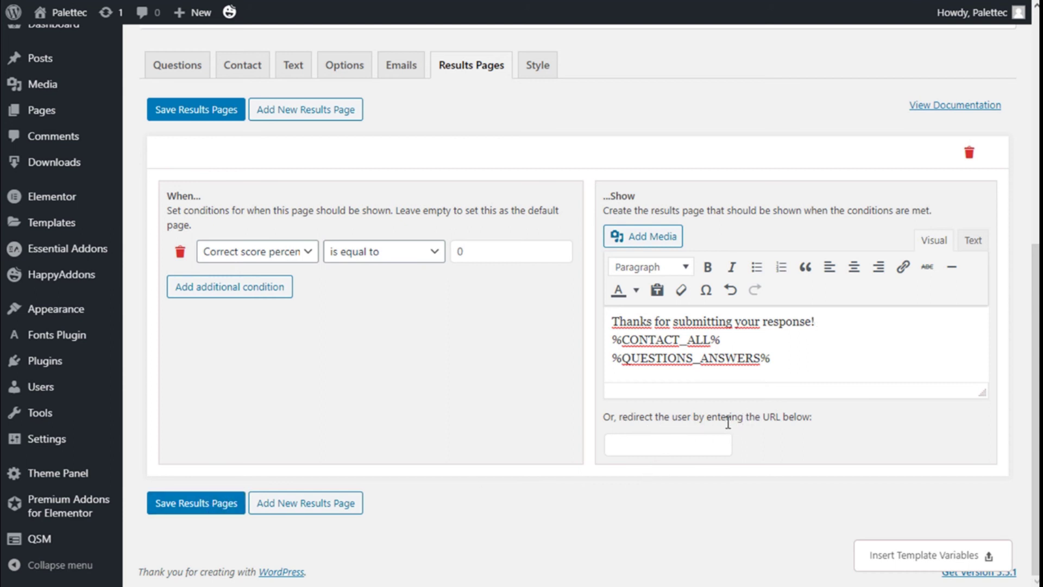
click(683, 441)
click(174, 505)
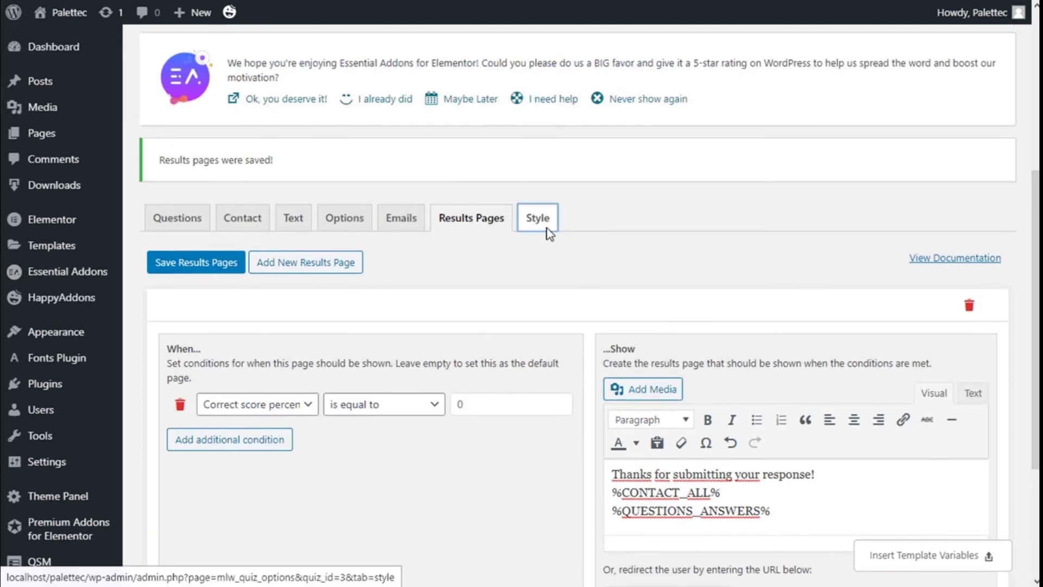
click(546, 228)
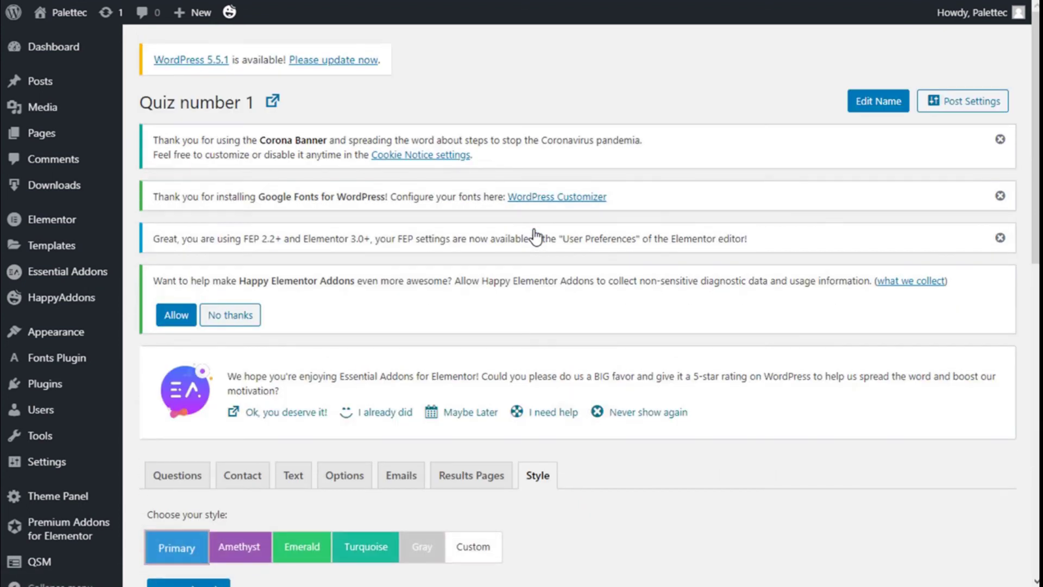
Choose the Custom style and look through the Custom Style CSS box
scroll(536, 237, down, 7)
scroll(532, 236, up, 2)
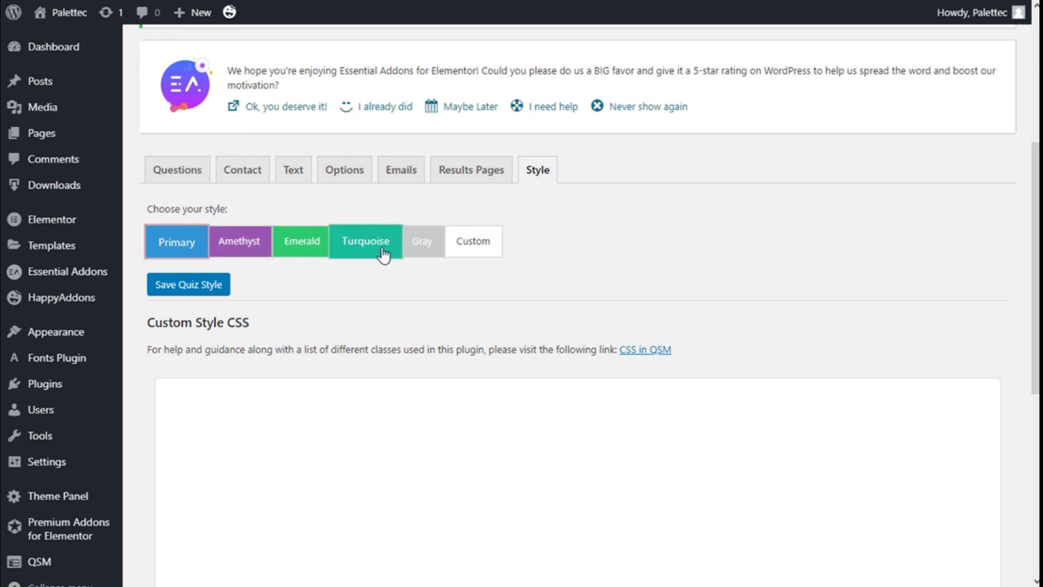
click(474, 253)
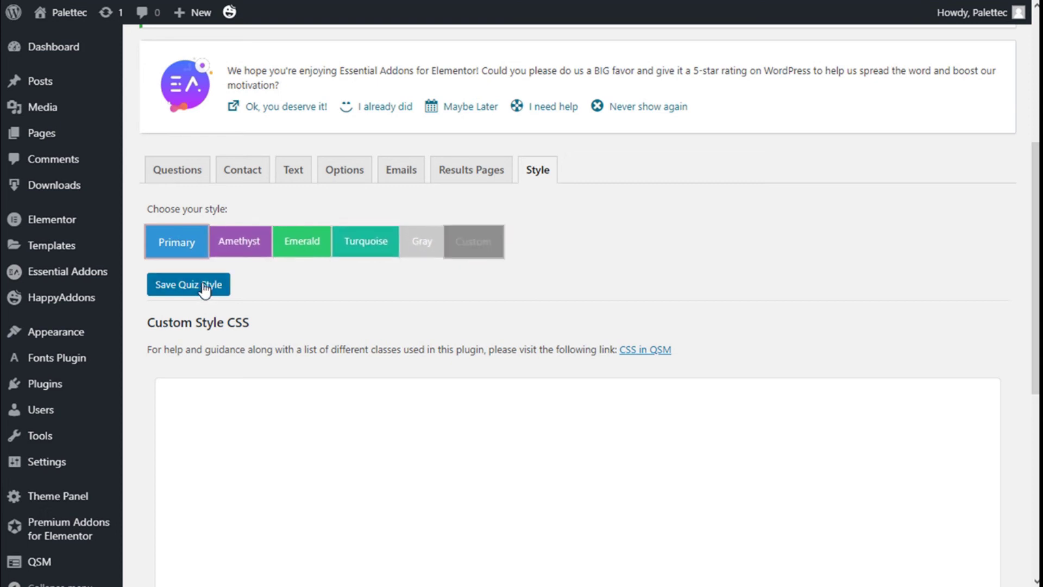
scroll(195, 294, down, 3)
scroll(279, 282, down, 5)
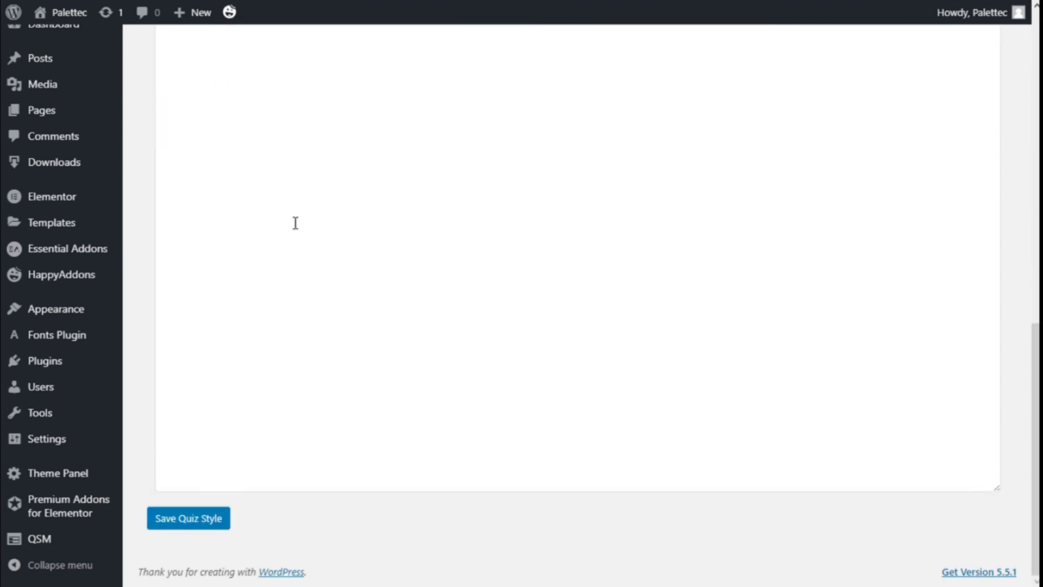
scroll(196, 223, up, 10)
scroll(198, 223, up, 3)
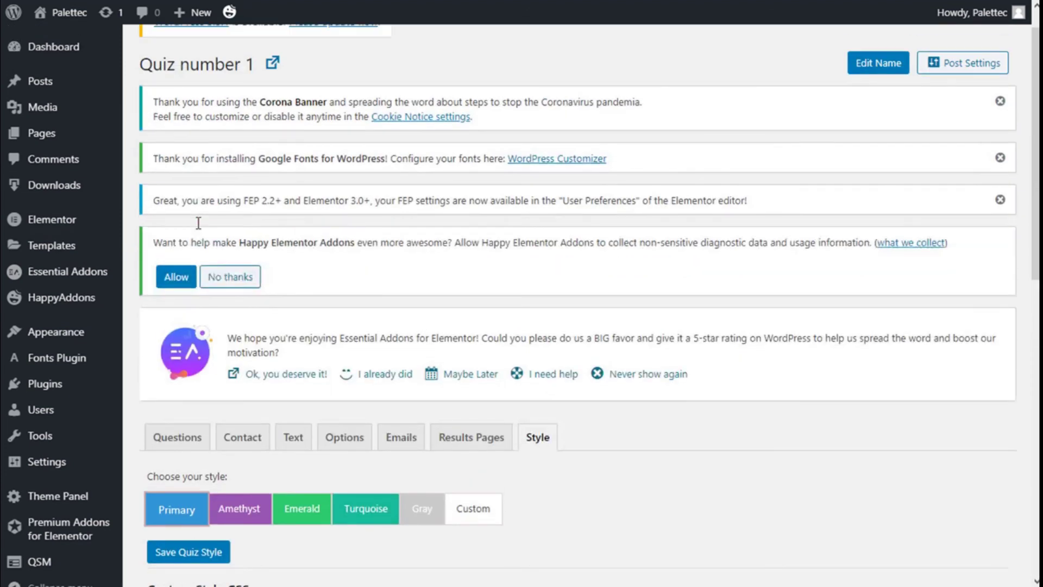
scroll(85, 222, down, 8)
Go back to the Quiz And Survey Master dashboard
mouse_move(82, 253)
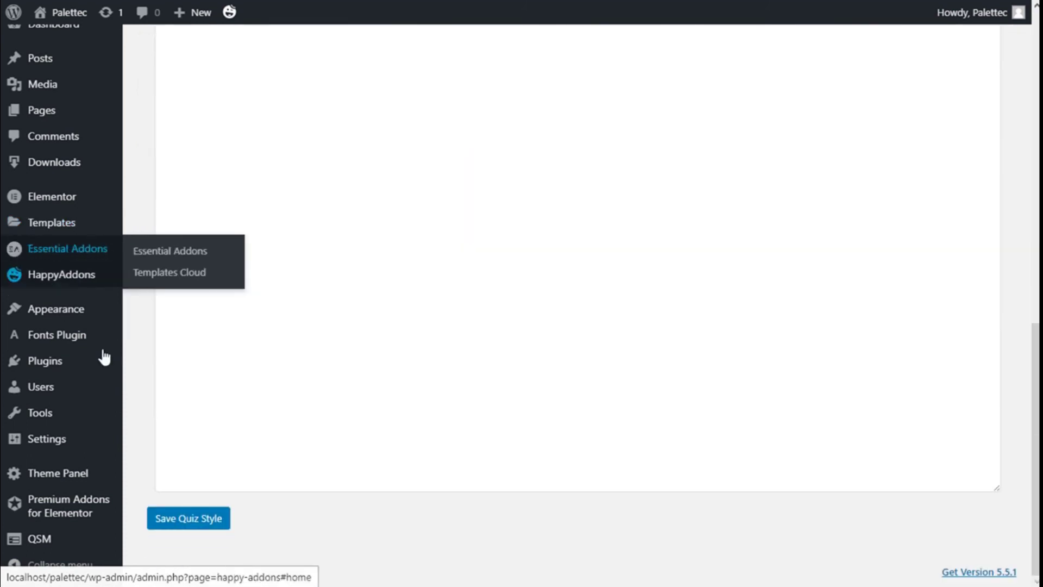
mouse_move(82, 546)
click(177, 326)
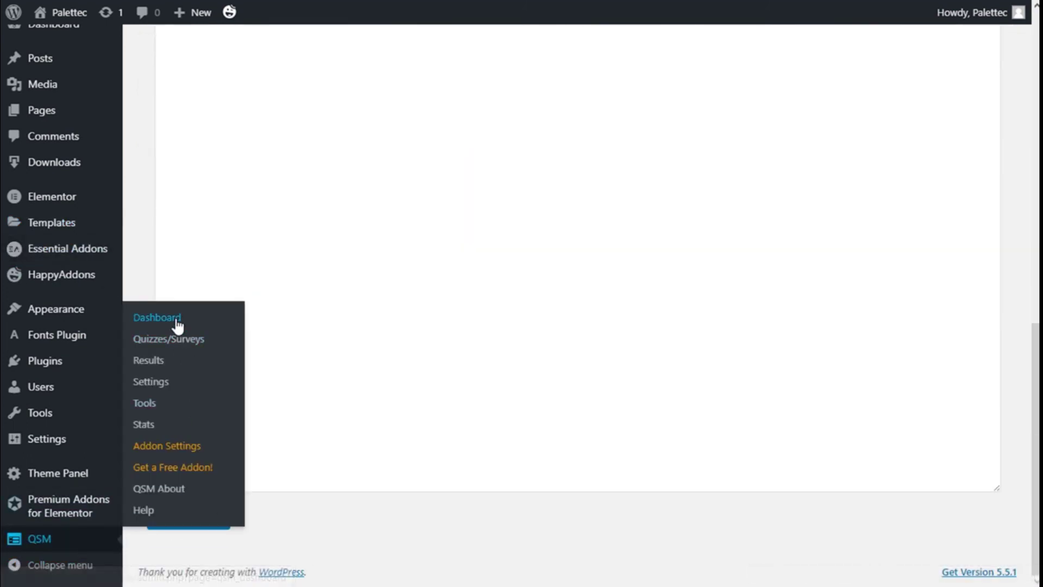
Copy Quiz number 1's embed shortcode [qsm quiz=3] from the Quizzes/Surveys list
scroll(530, 200, down, 5)
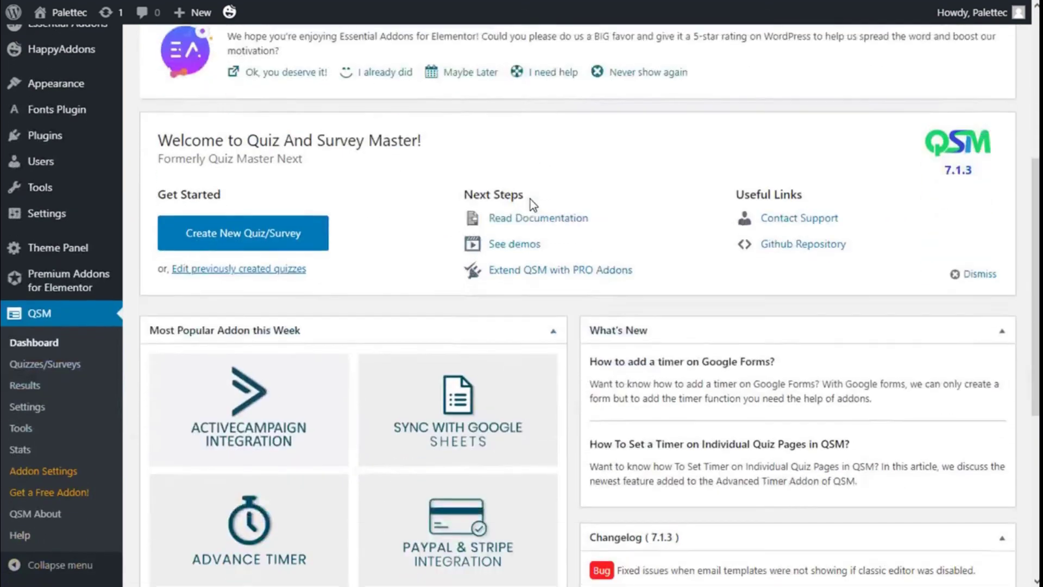
scroll(530, 200, up, 3)
scroll(529, 200, down, 7)
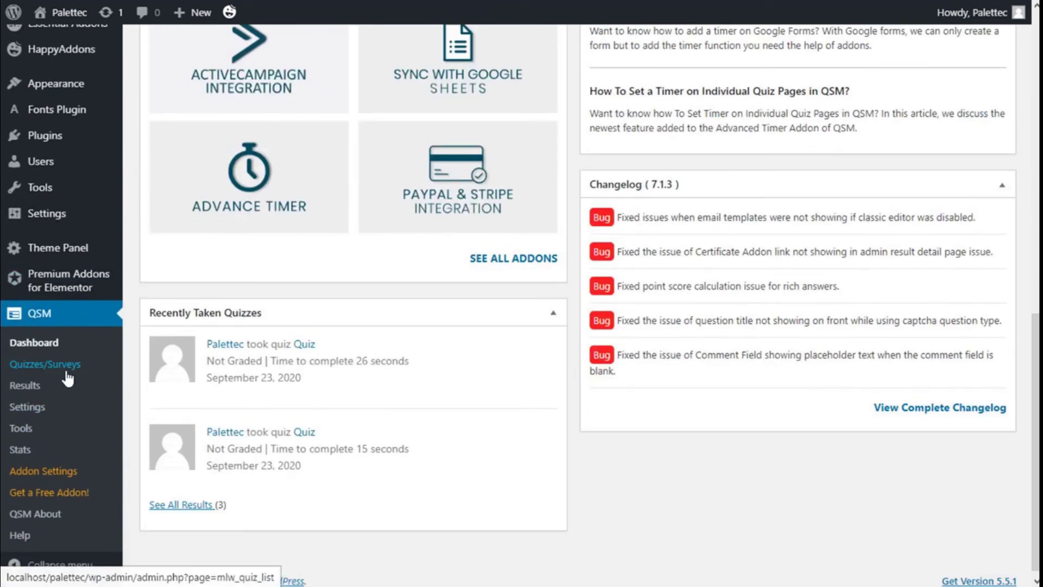
click(48, 364)
scroll(447, 295, down, 5)
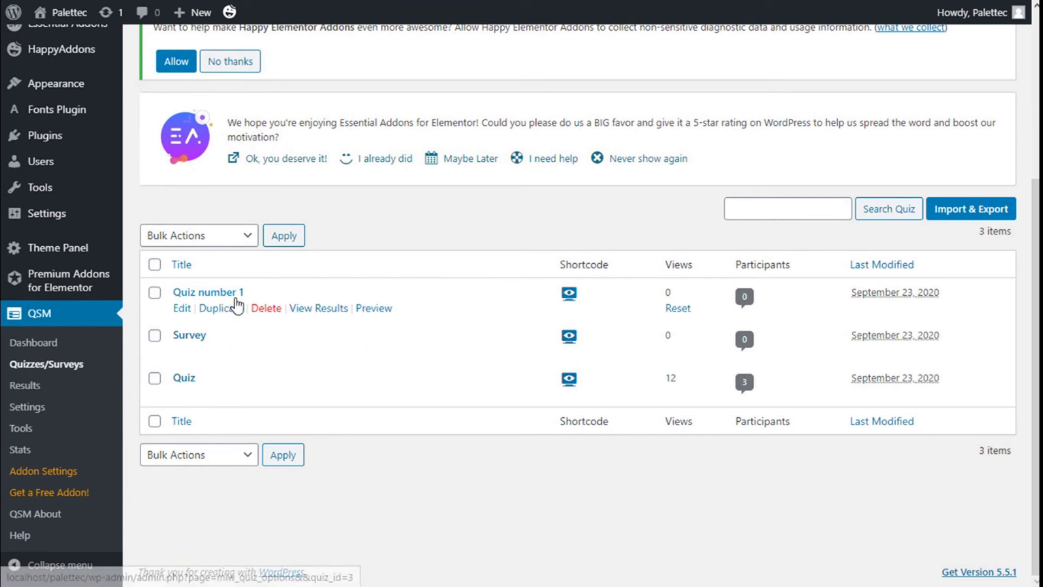
click(568, 295)
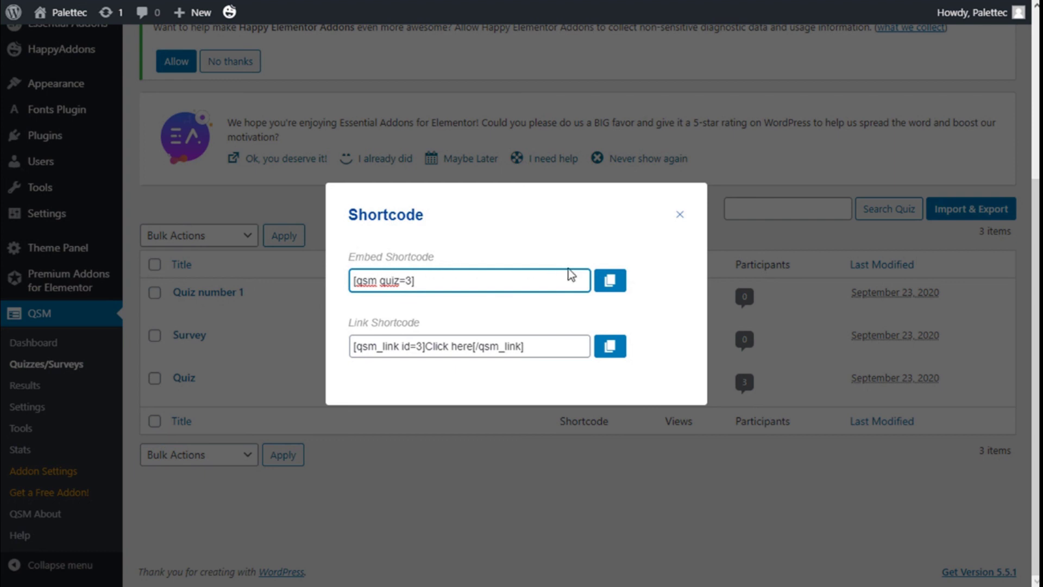
click(607, 282)
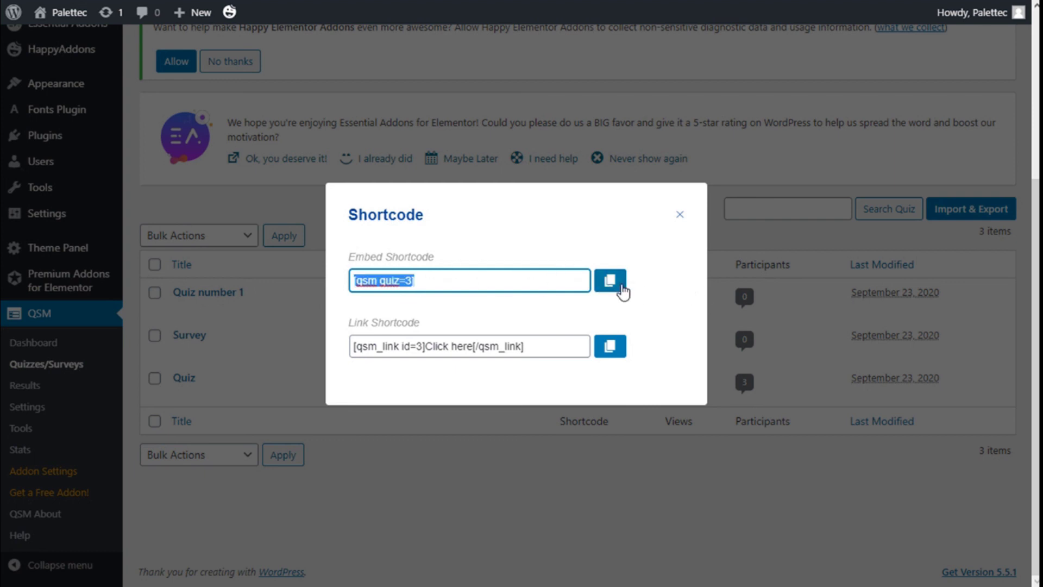
click(679, 214)
scroll(220, 254, up, 5)
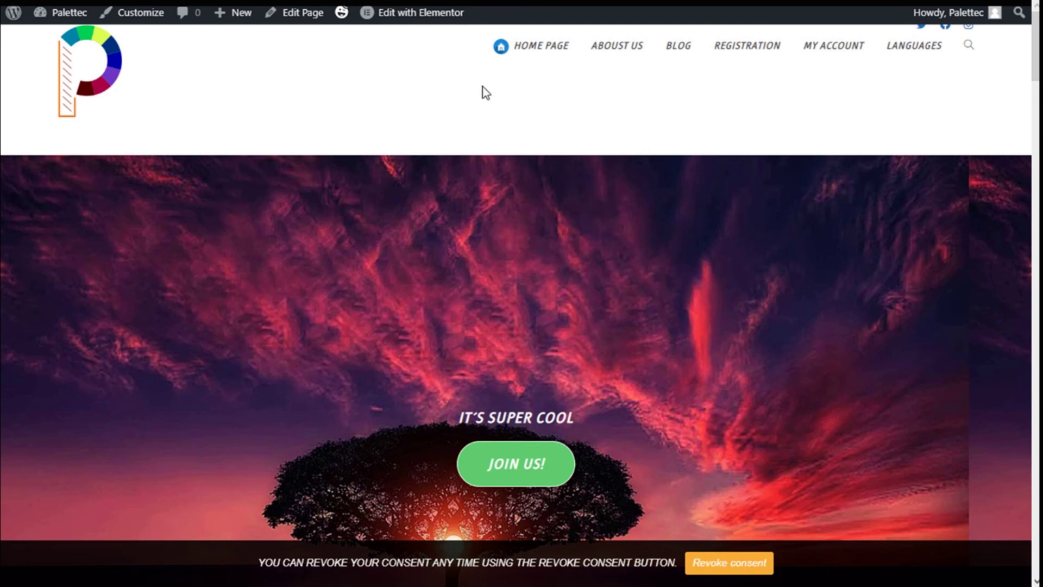
Search the widgets for 'Text' and place a Text widget in the empty bottom section
mouse_move(429, 23)
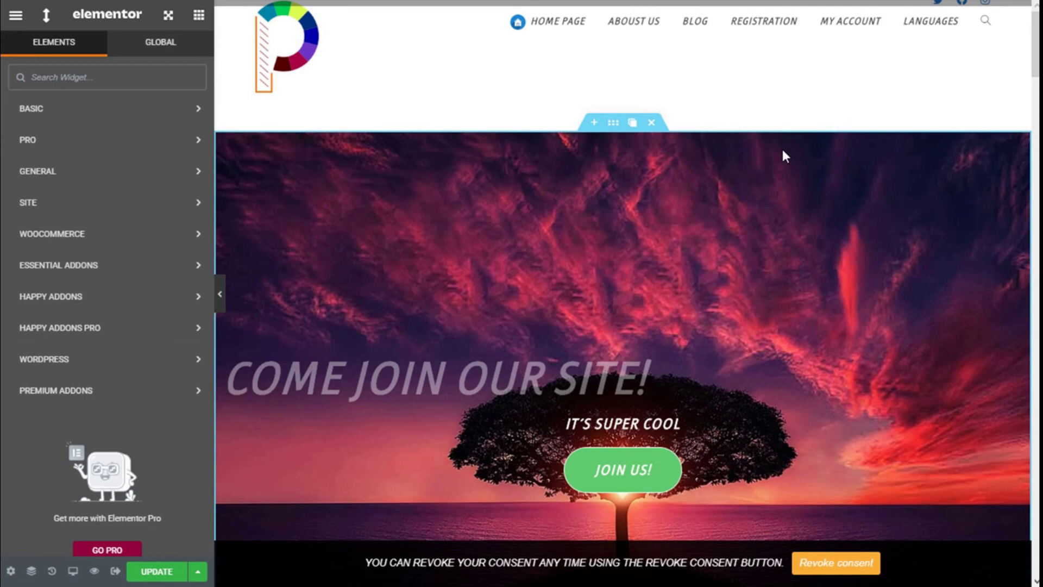
scroll(783, 152, down, 15)
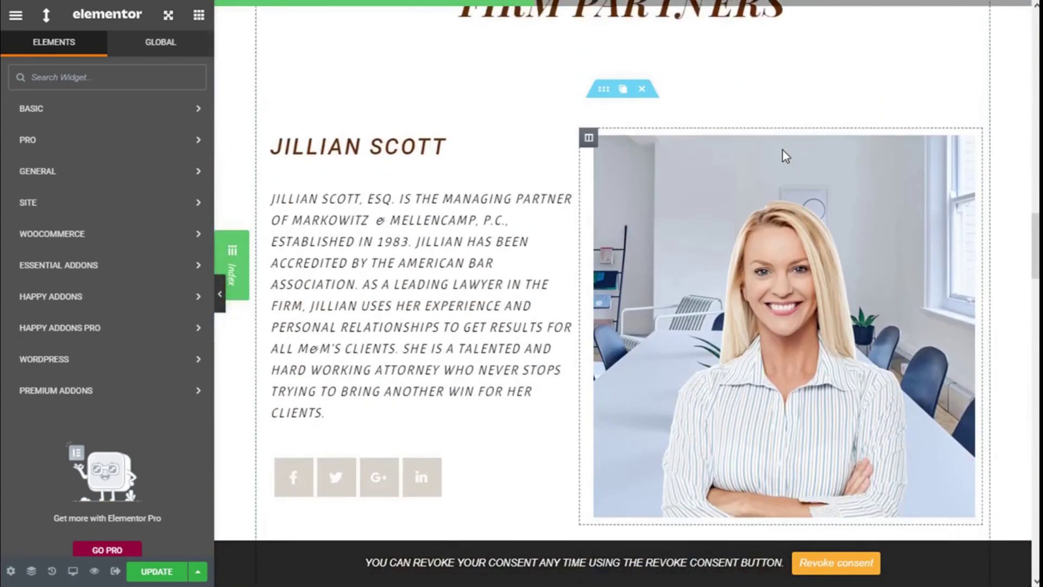
scroll(785, 156, down, 20)
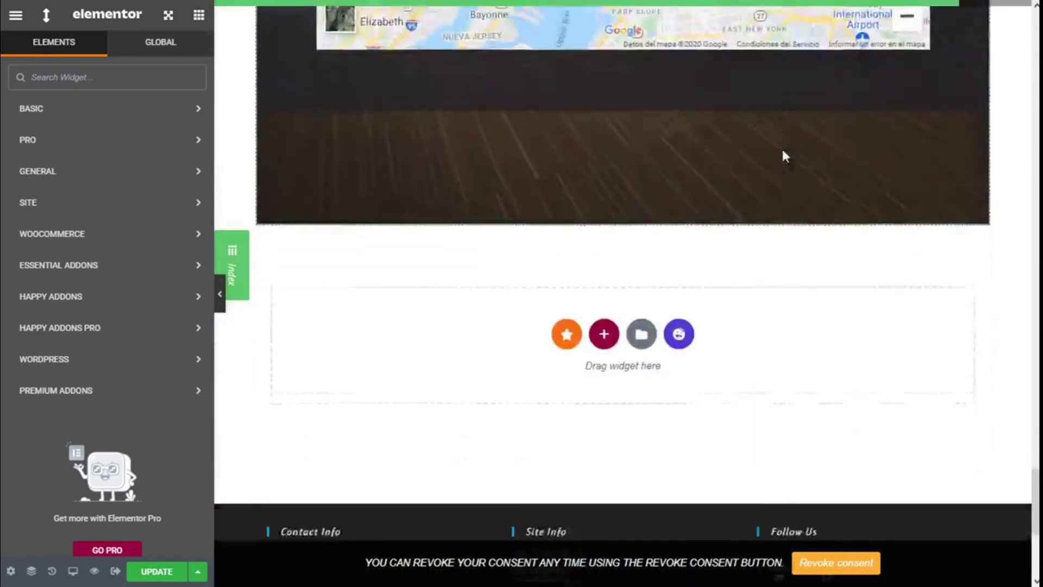
scroll(784, 157, down, 4)
click(103, 80)
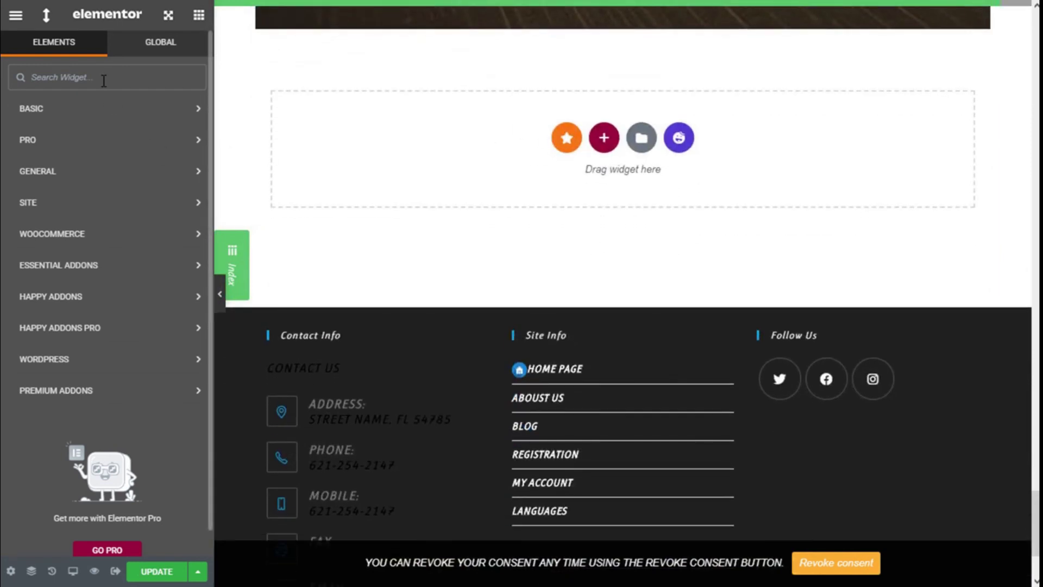
text(Text)
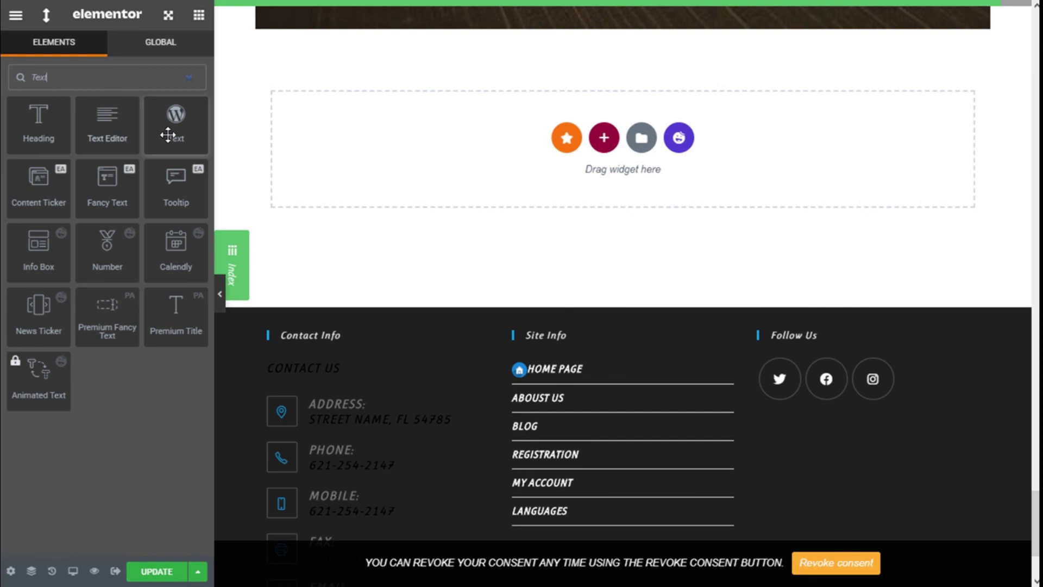
drag(168, 134, 630, 117)
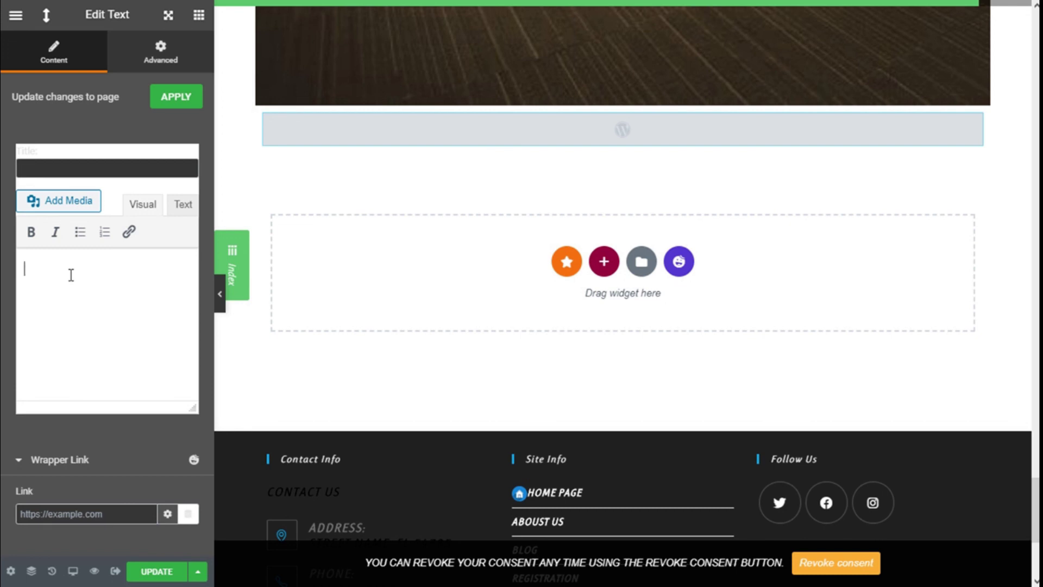
Paste the shortcode [qsm quiz=3] into the Text widget's content
click(70, 274)
key(ctrl+v)
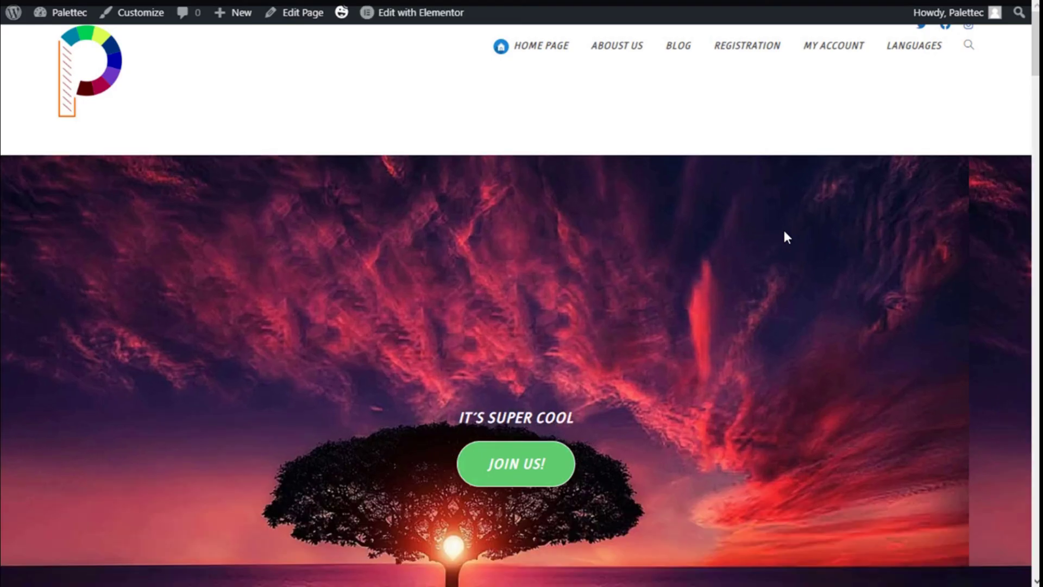
scroll(784, 228, down, 10)
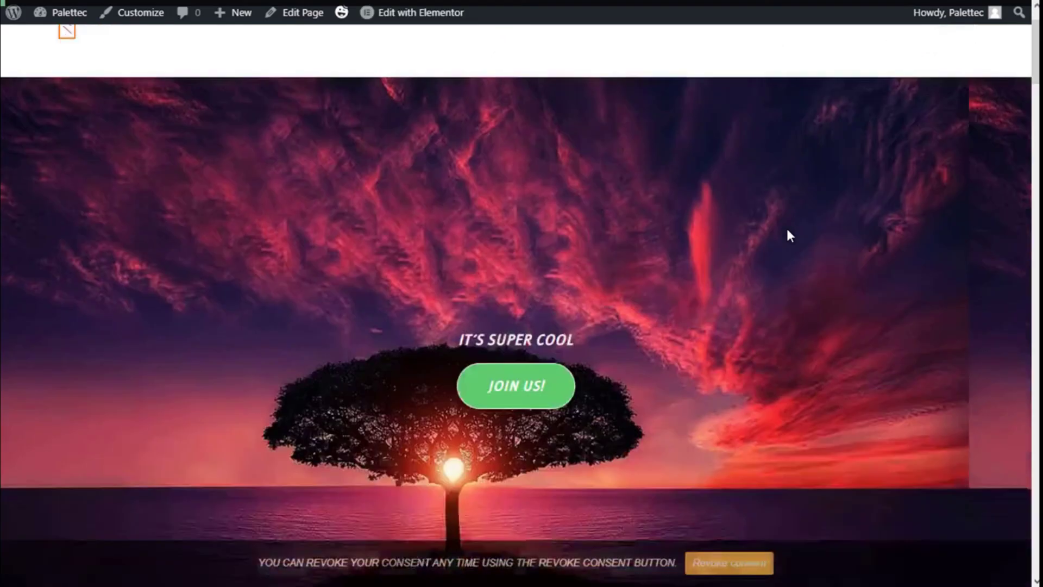
Close the page index panel and select Answer 1 for Question 1
scroll(793, 223, down, 20)
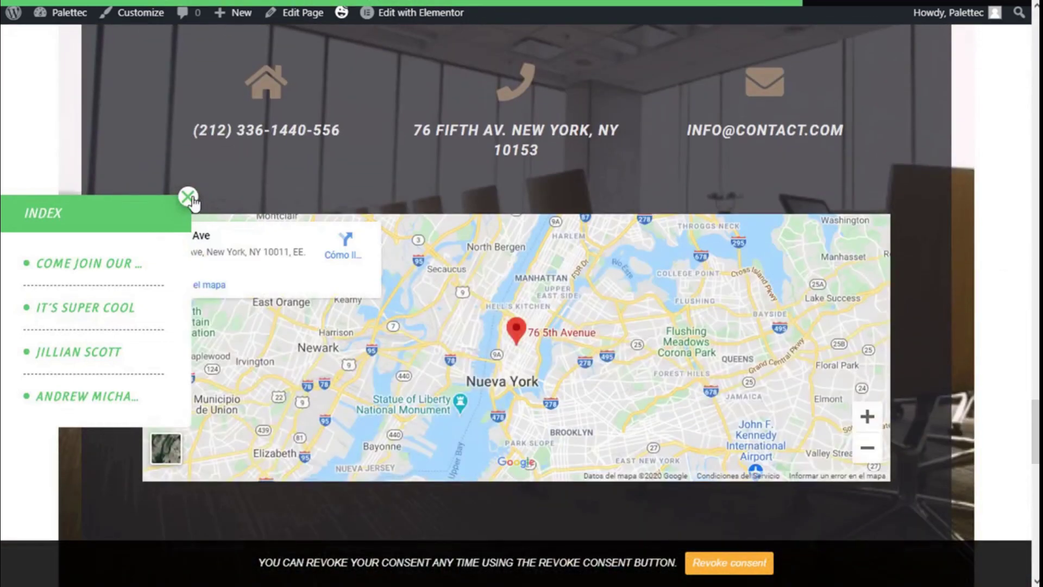
click(189, 199)
scroll(230, 174, down, 15)
scroll(231, 174, up, 5)
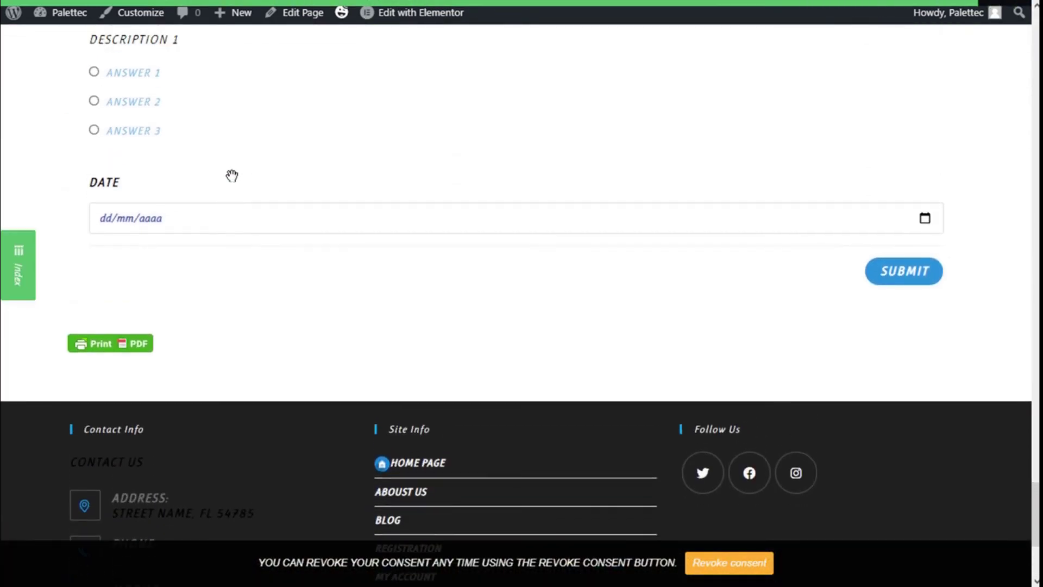
scroll(229, 202, up, 1)
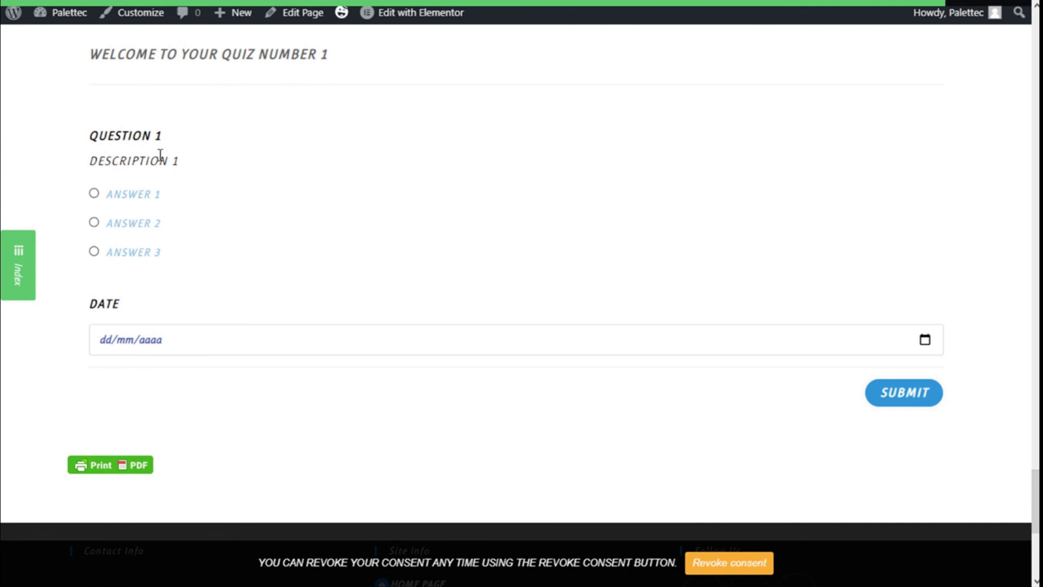
click(94, 194)
Set the Date field to 26 September 2020 and submit the quiz
click(125, 340)
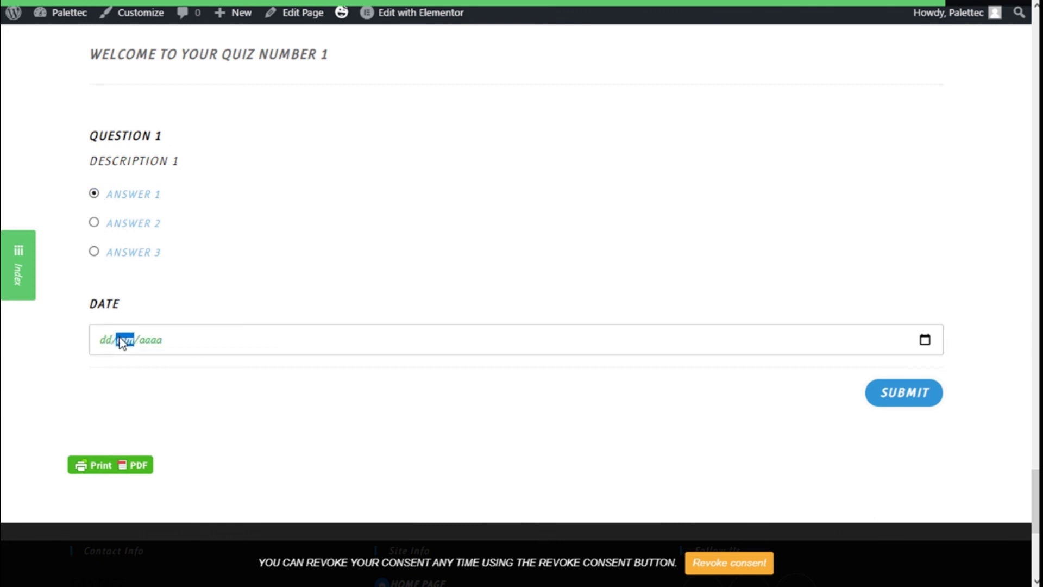
click(926, 340)
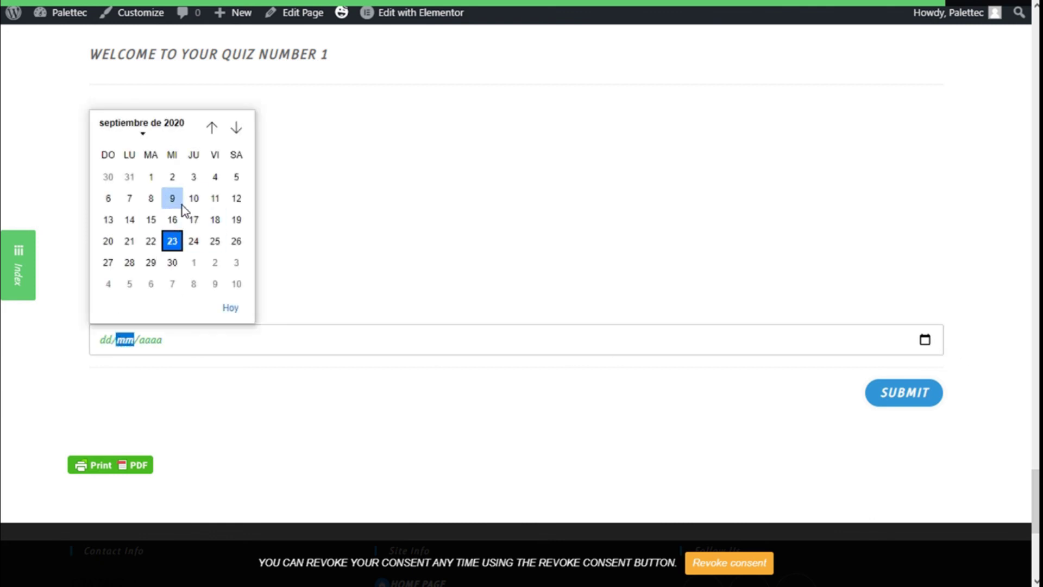
click(234, 242)
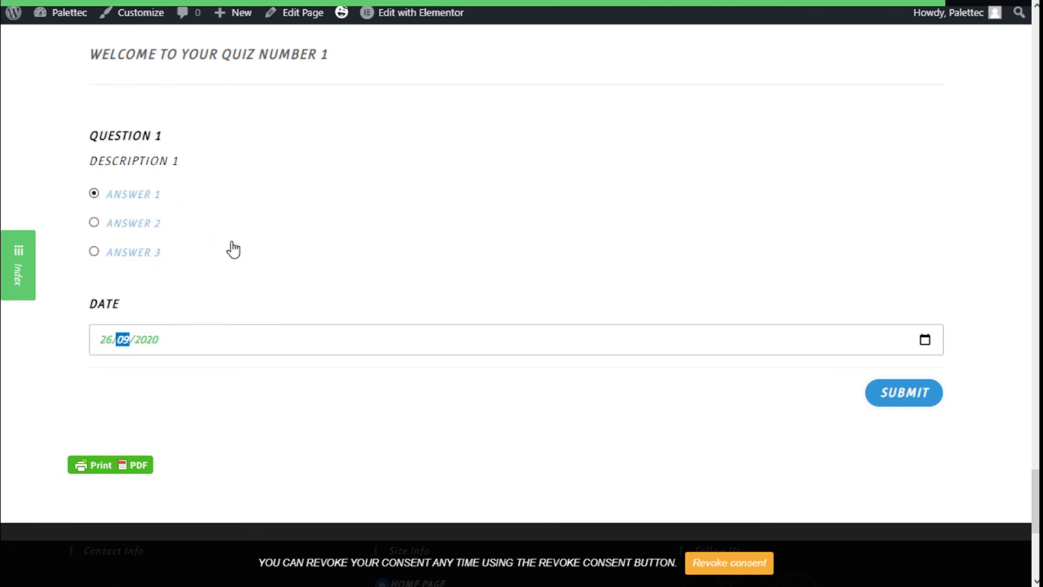
click(755, 425)
click(894, 395)
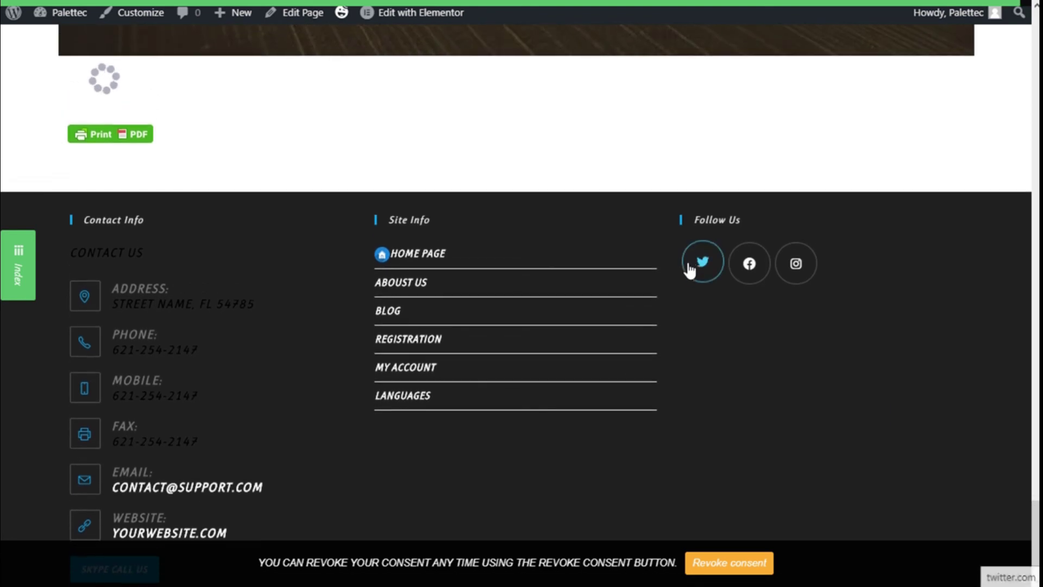